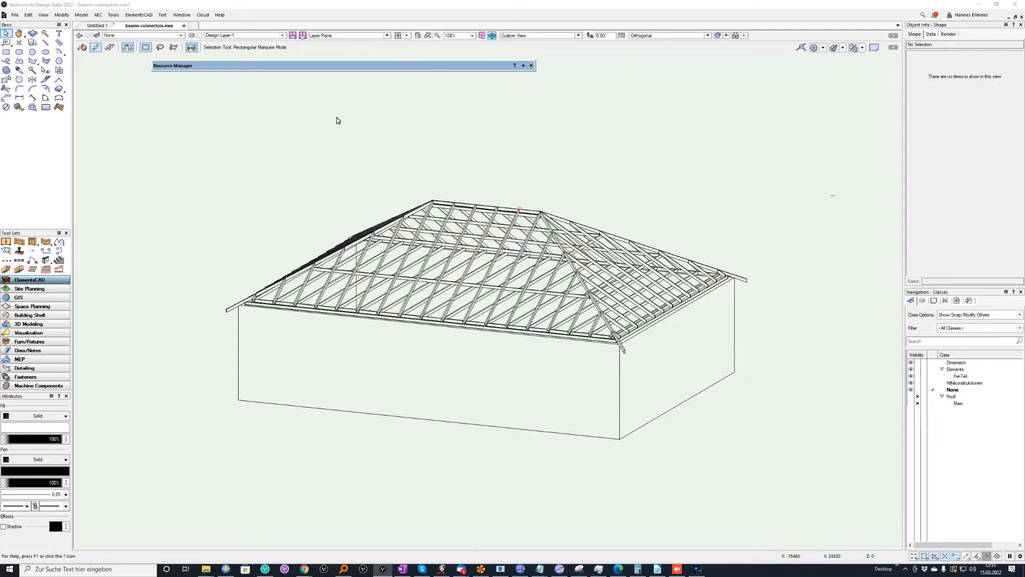
# Check the language setting in the ElementsCAD Info dialog, and close the dialog
pyautogui.click(151, 16)
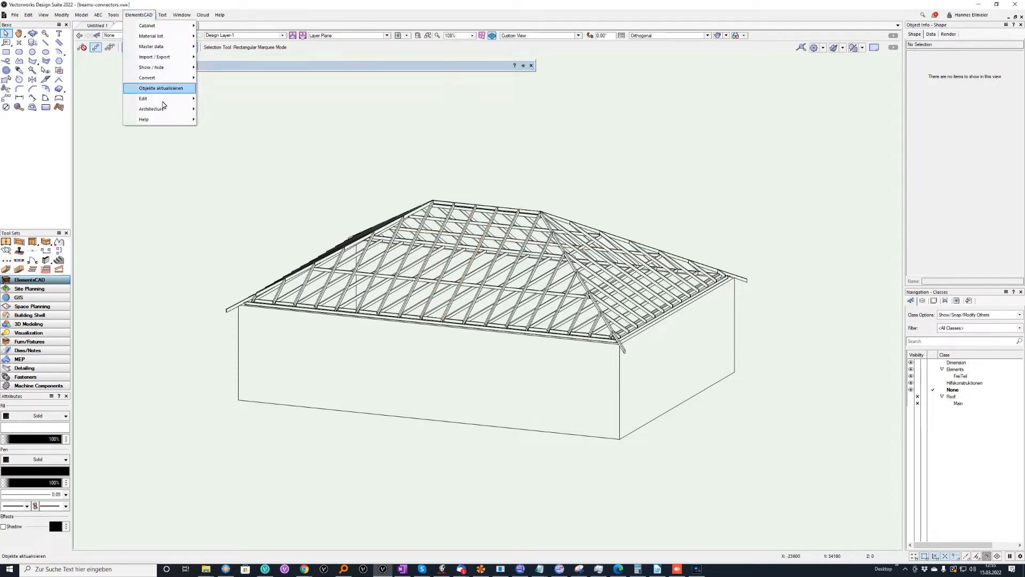
pyautogui.moveTo(157, 120)
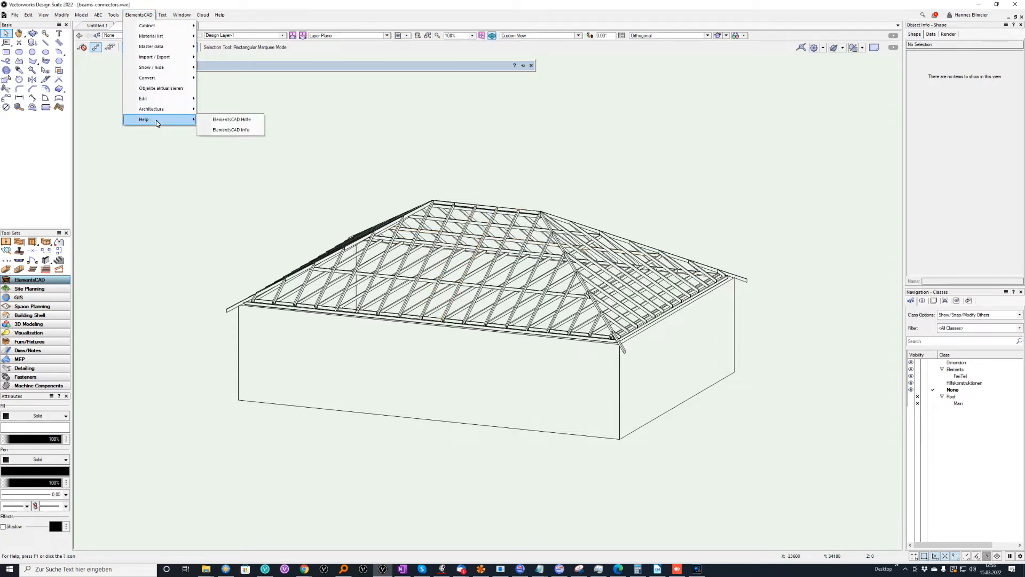
pyautogui.click(238, 133)
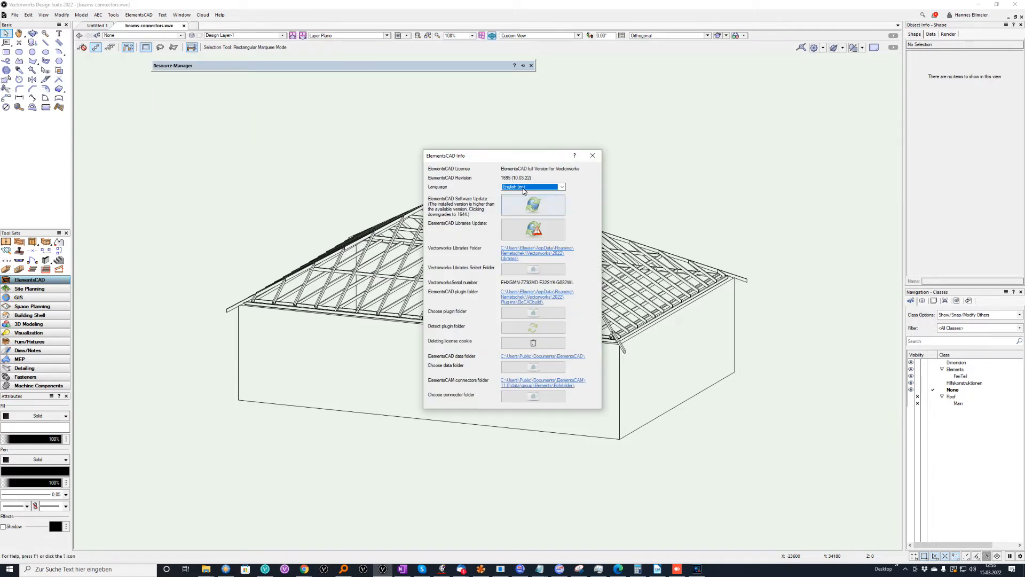
pyautogui.click(526, 188)
pyautogui.click(526, 188)
pyautogui.click(594, 157)
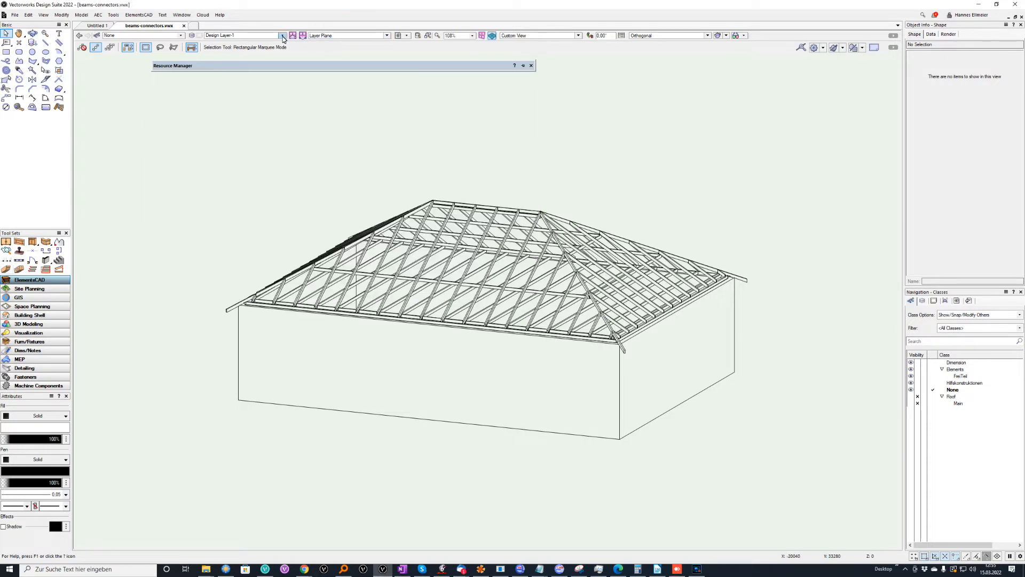
# Make Design Layer-2 the active layer and show it in Top/Plan view
pyautogui.click(282, 36)
pyautogui.click(251, 77)
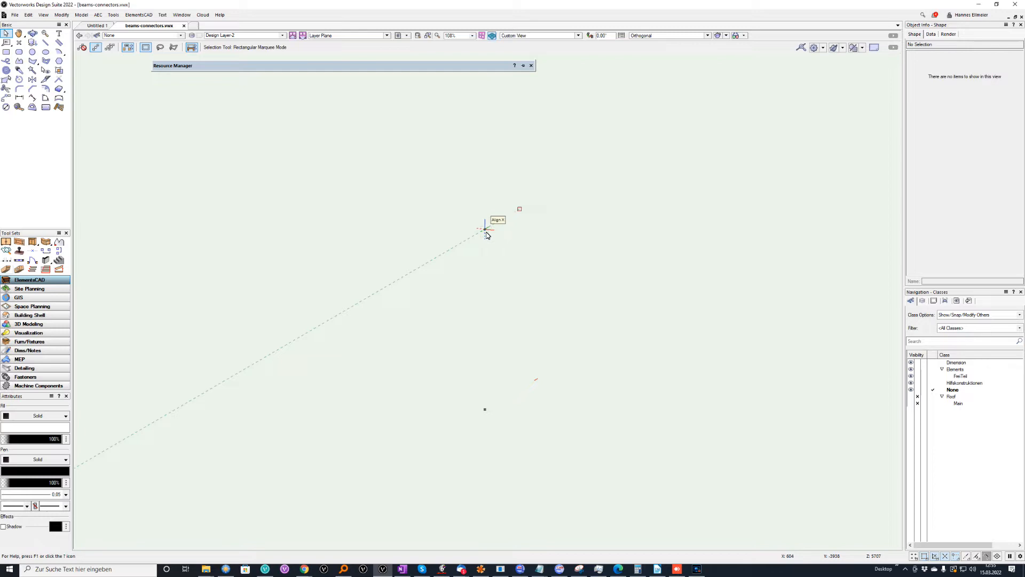
pyautogui.press('F5')
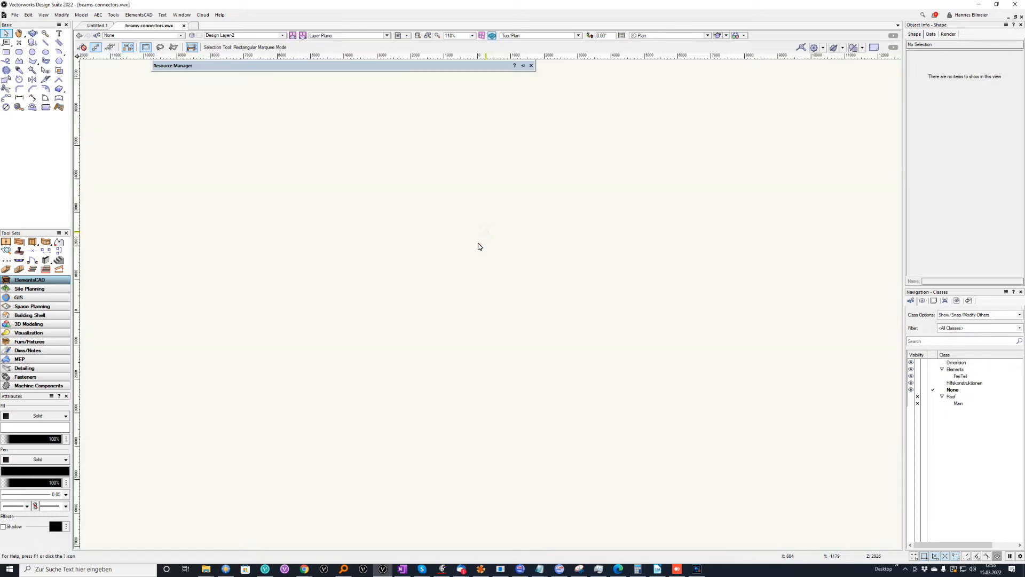
# Draw a horizontal beam about 5900 mm long and 200 mm wide, and show it in Front view
pyautogui.click(6, 269)
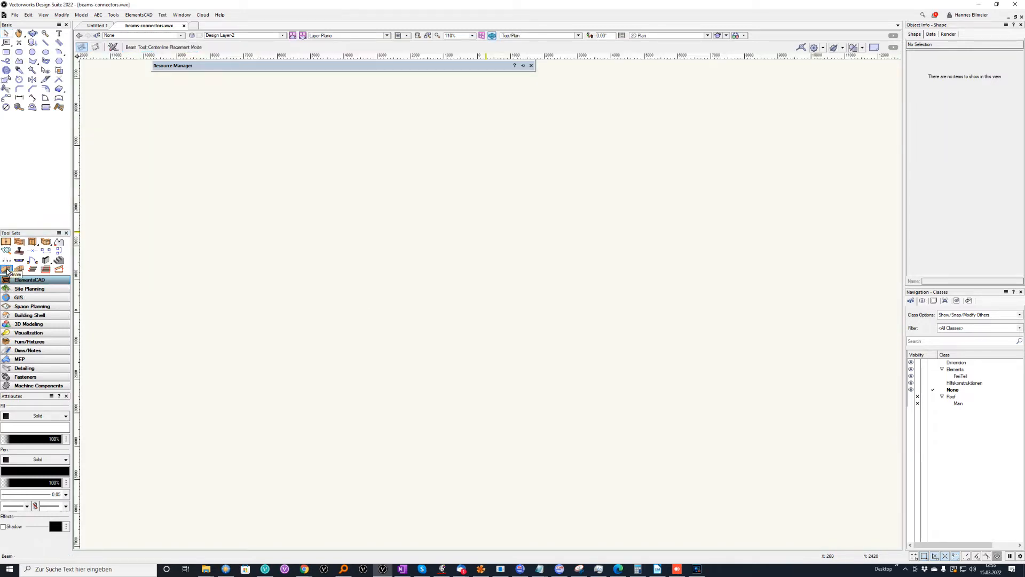
pyautogui.click(314, 291)
pyautogui.click(511, 291)
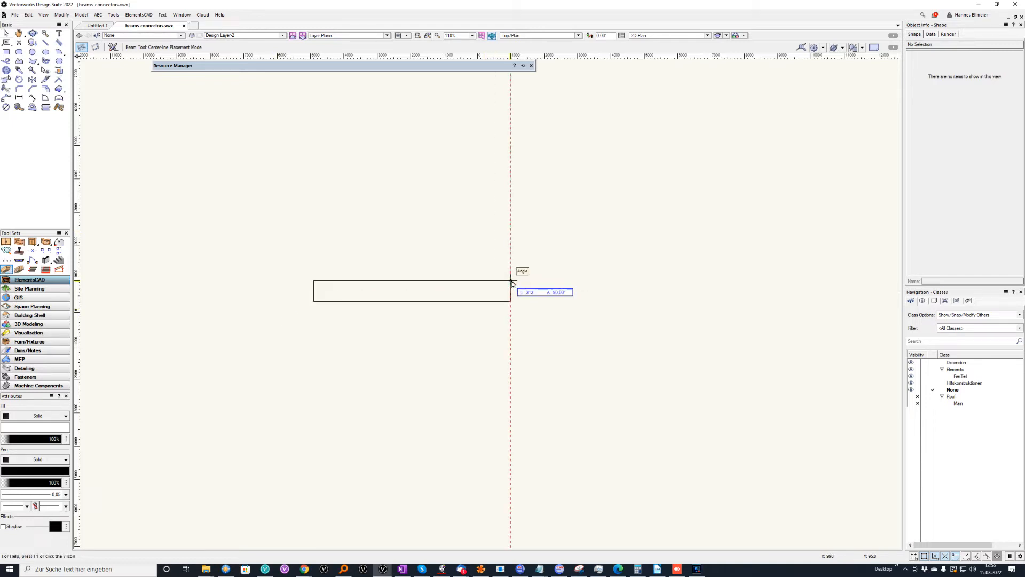
pyautogui.write('102')
pyautogui.write('00')
pyautogui.press('Return')
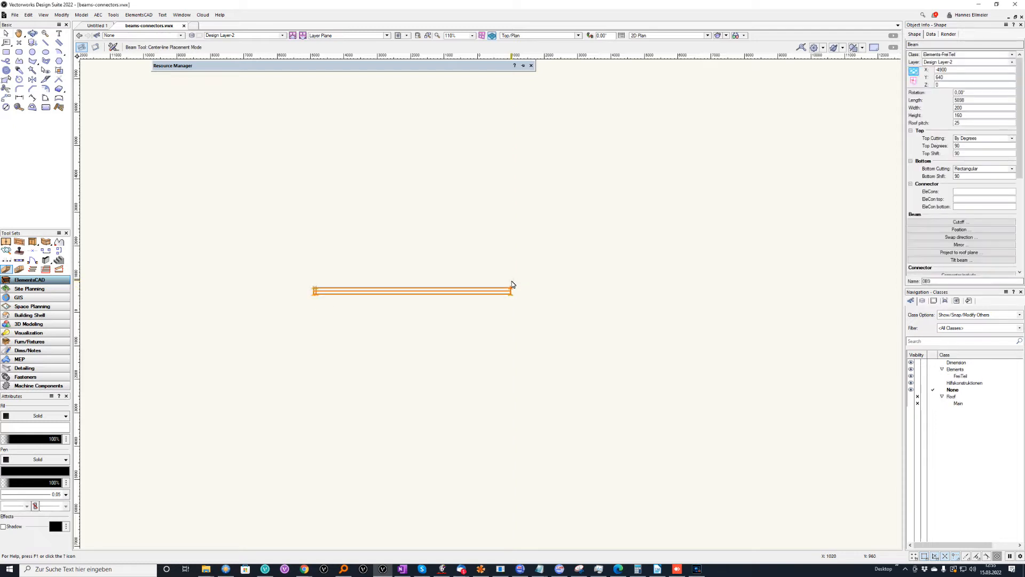
pyautogui.click(551, 35)
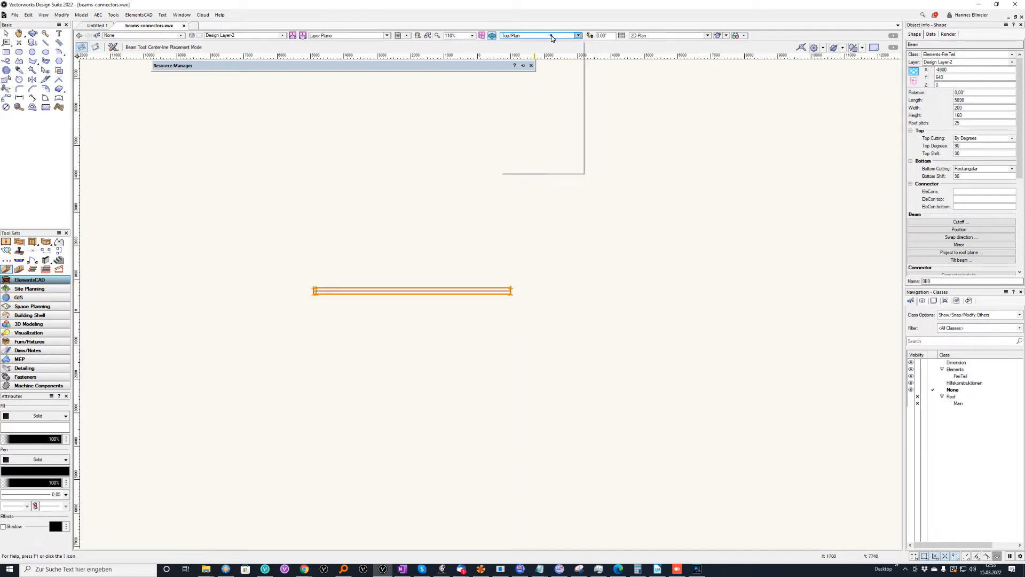
pyautogui.click(541, 62)
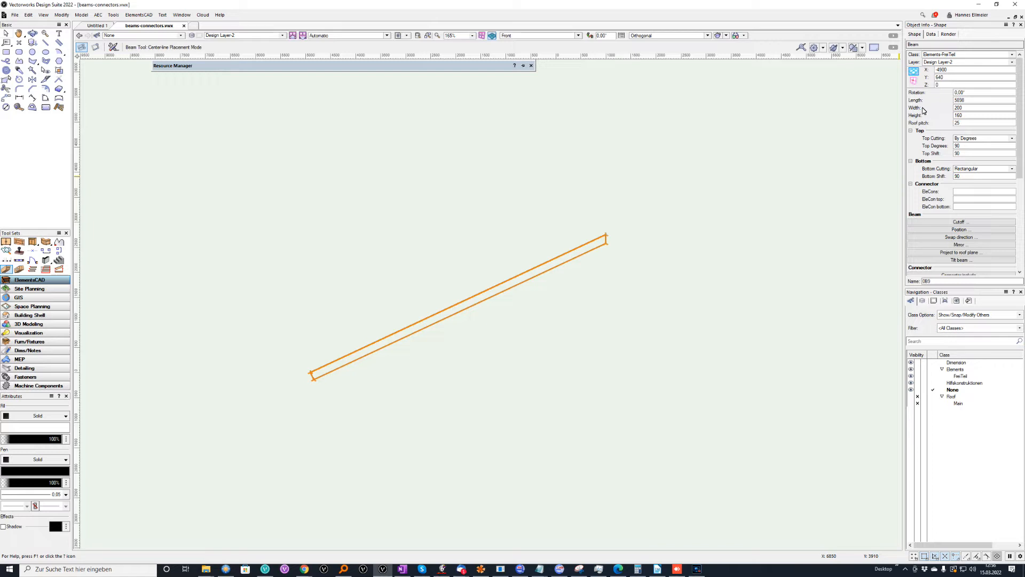
# Try a roof pitch of 40 on the beam, and undo the change
pyautogui.click(968, 123)
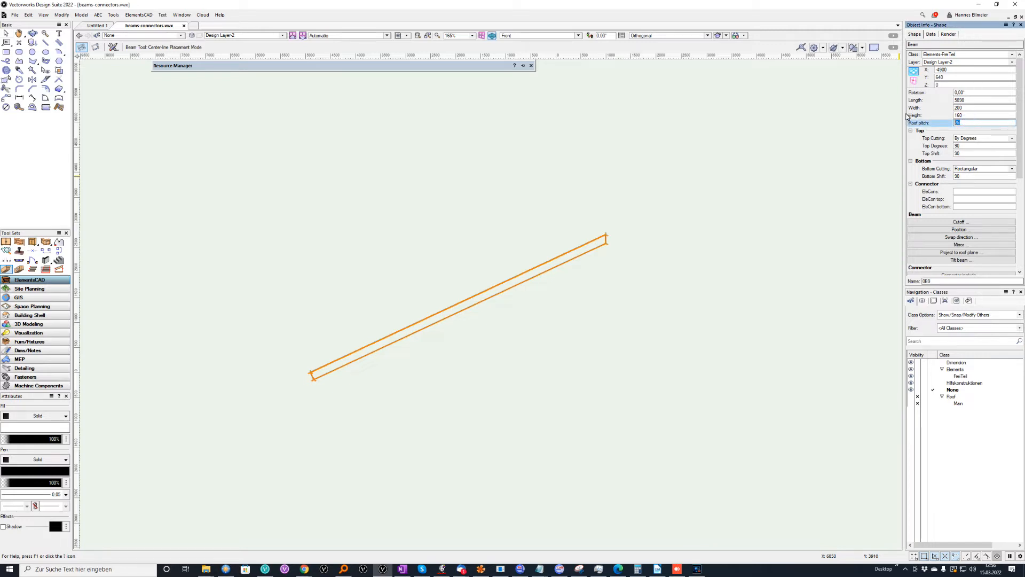
pyautogui.write('40')
pyautogui.press('Return')
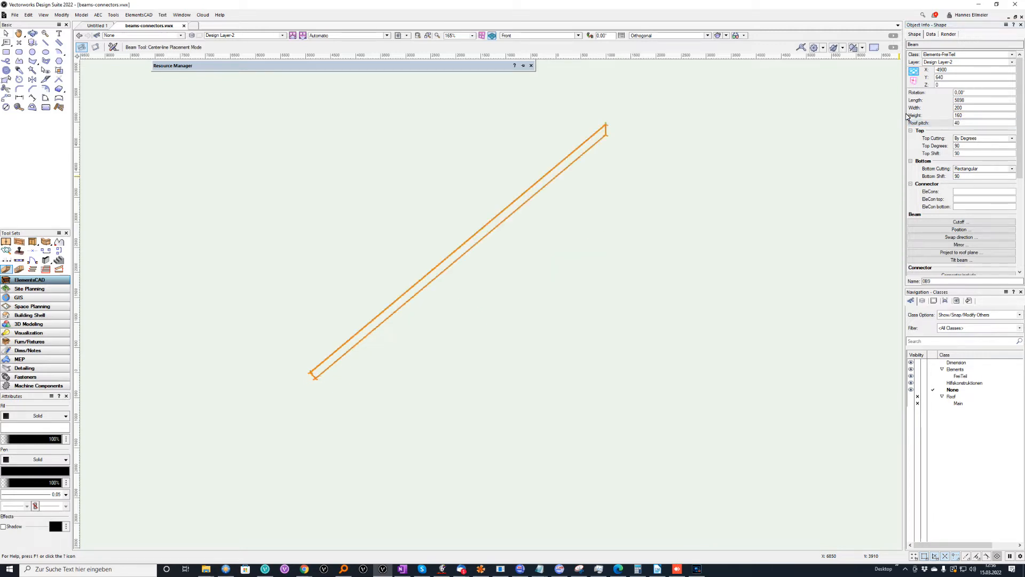
pyautogui.hotkey('ctrl', 'z')
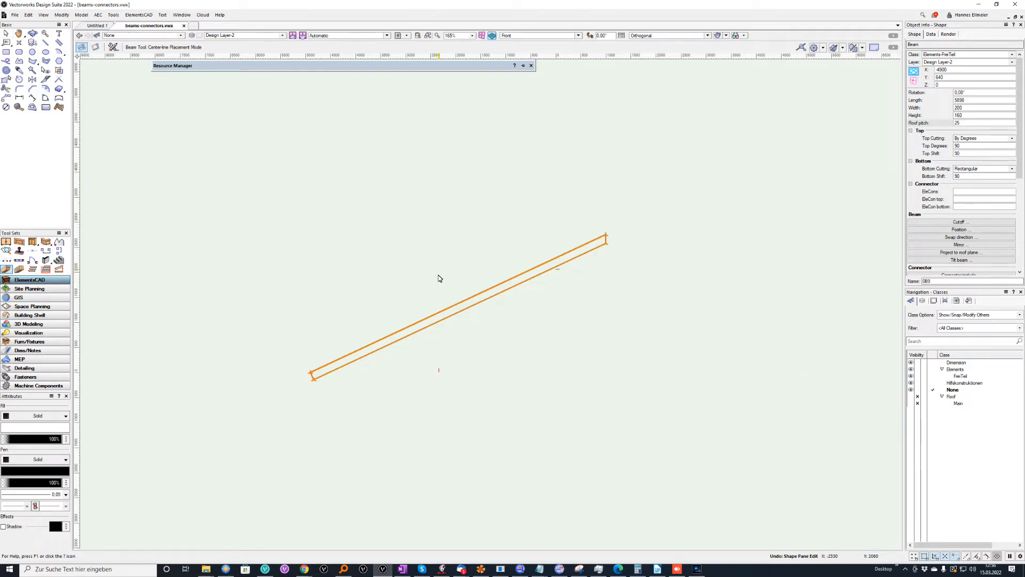
# Examine the beam's insertion point in Top/Plan view, and return to the Front view
pyautogui.press('KP_0')
pyautogui.scroll(6, 354, 319)
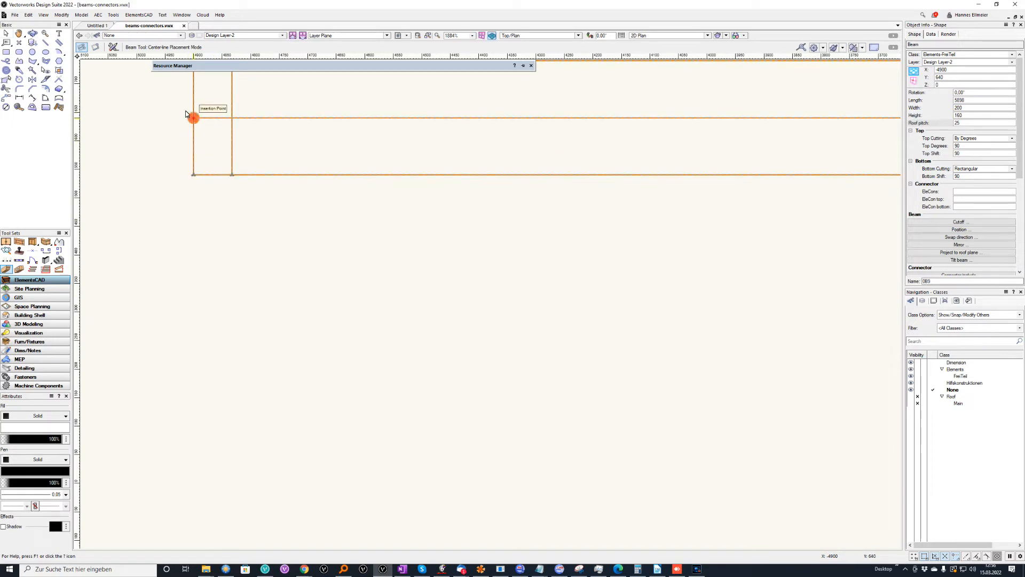
pyautogui.click(79, 35)
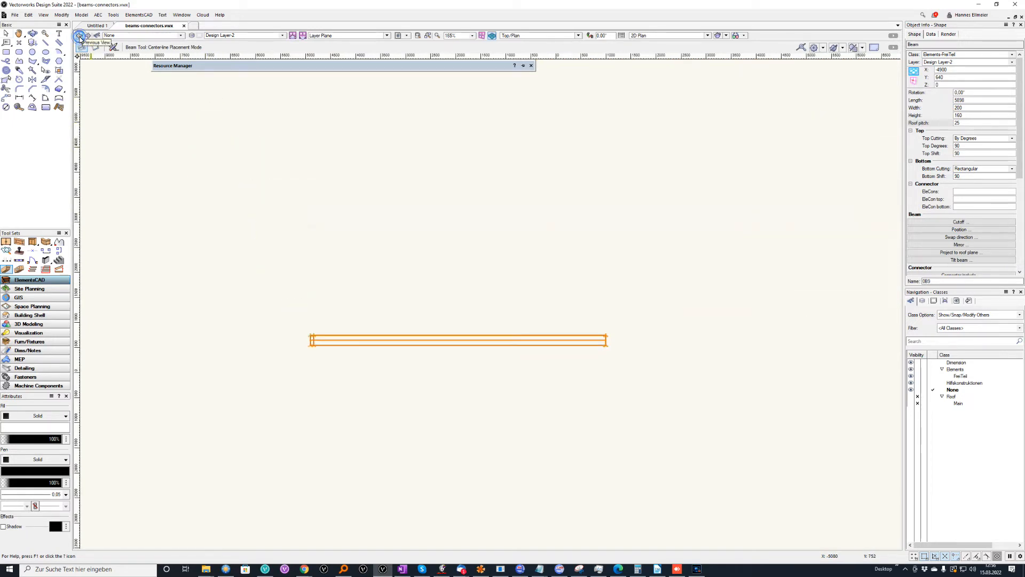
pyautogui.click(79, 35)
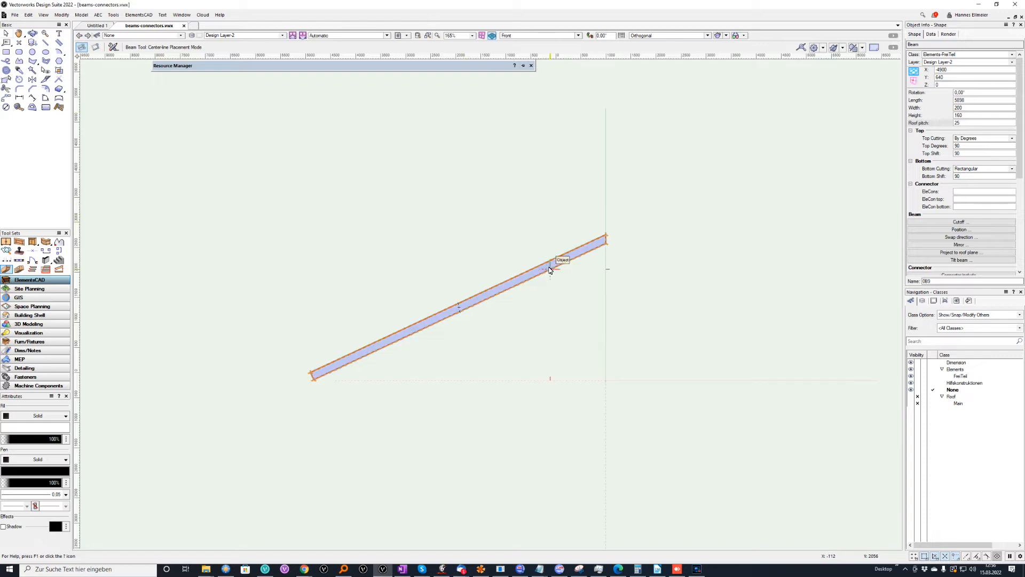
# Try the Vertical, Horizontal and Rectangular top cutting options on the beam's upper end
pyautogui.scroll(2, 550, 269)
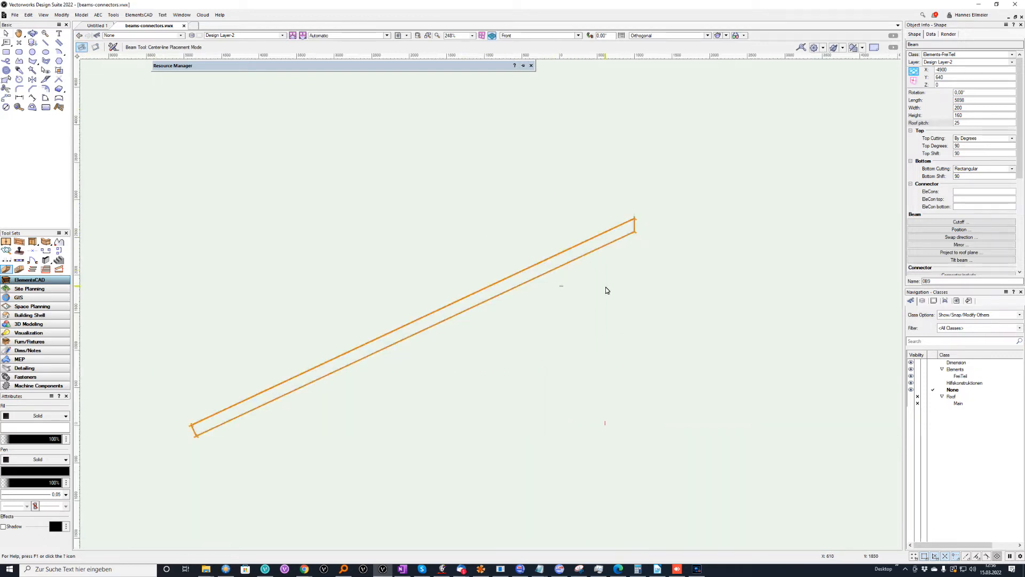
pyautogui.click(972, 140)
pyautogui.click(970, 147)
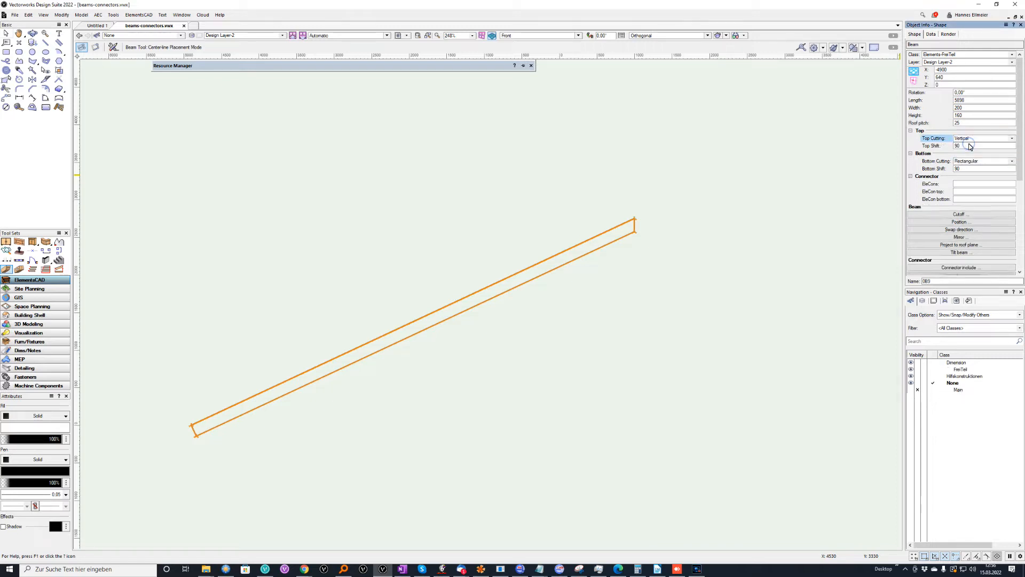
pyautogui.click(969, 140)
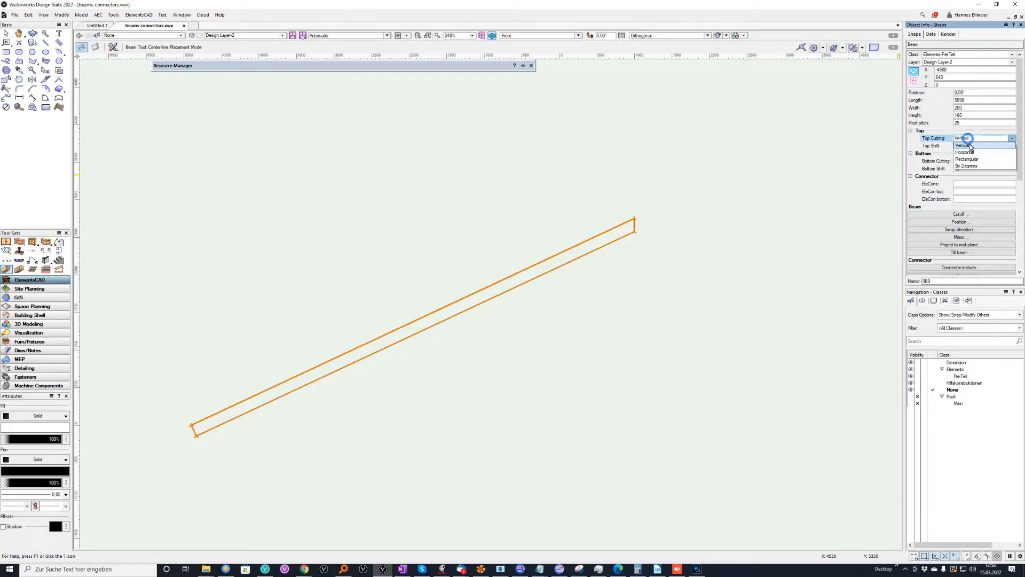
pyautogui.click(974, 155)
pyautogui.click(979, 138)
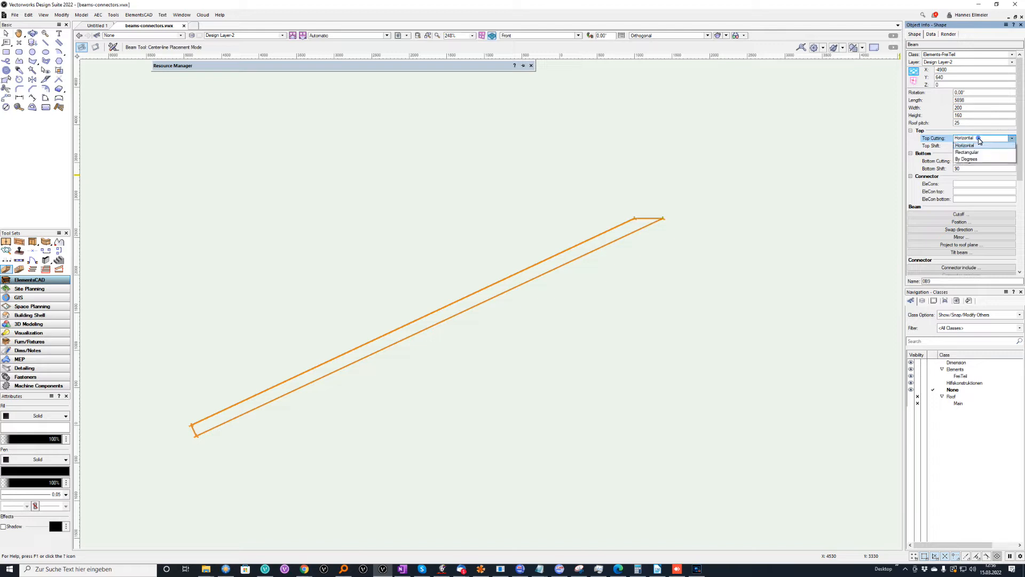
pyautogui.click(976, 161)
pyautogui.scroll(2, 654, 248)
pyautogui.scroll(-2, 673, 224)
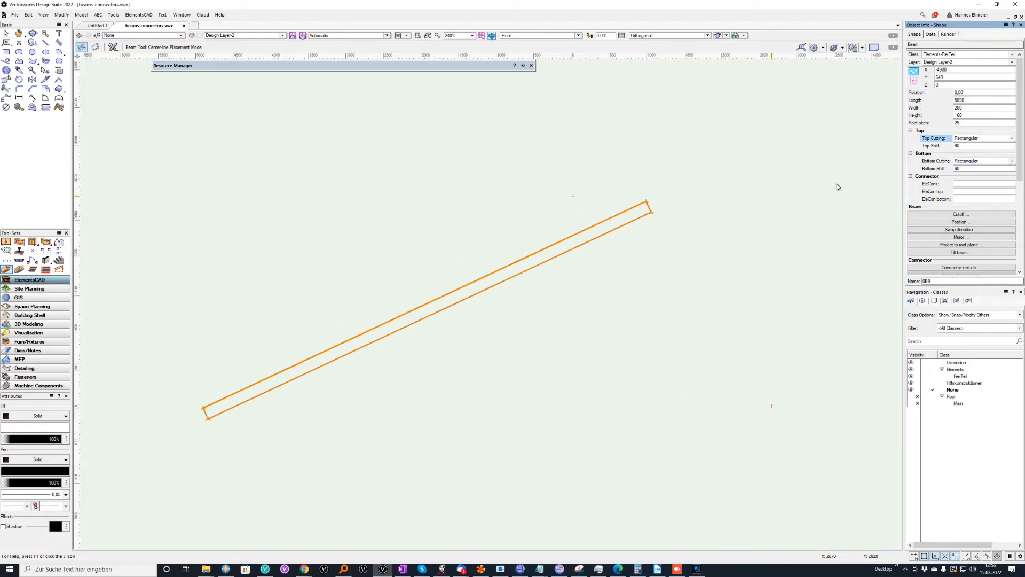
# Set the beam's top cutting to By Degrees with a top angle of 25 degrees
pyautogui.click(974, 140)
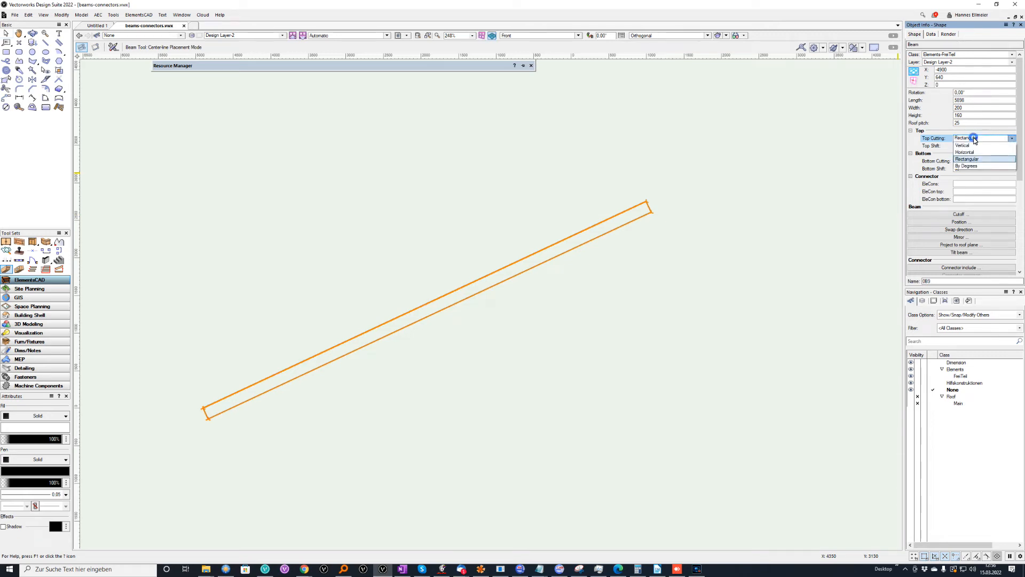
pyautogui.click(972, 166)
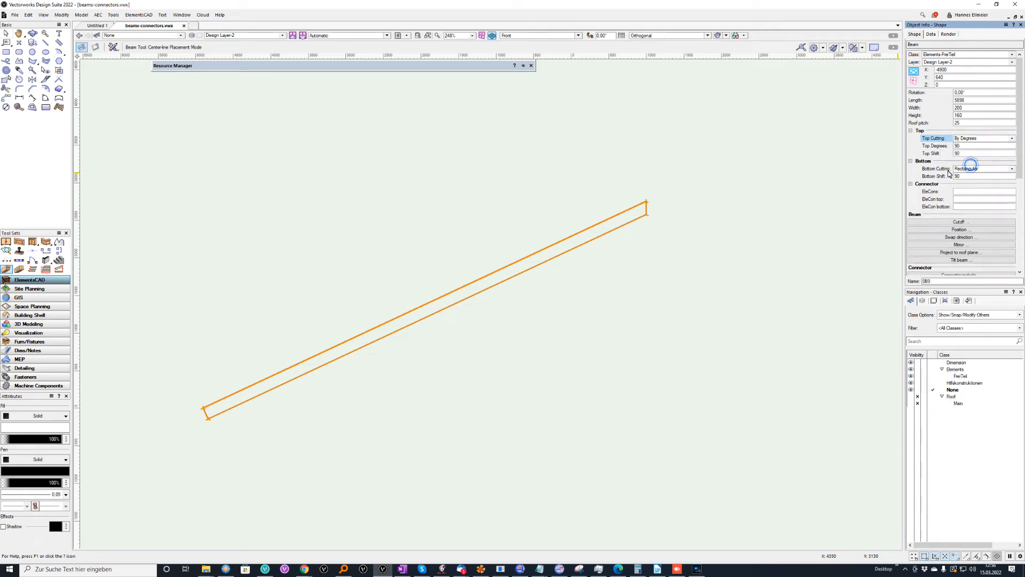
pyautogui.click(968, 146)
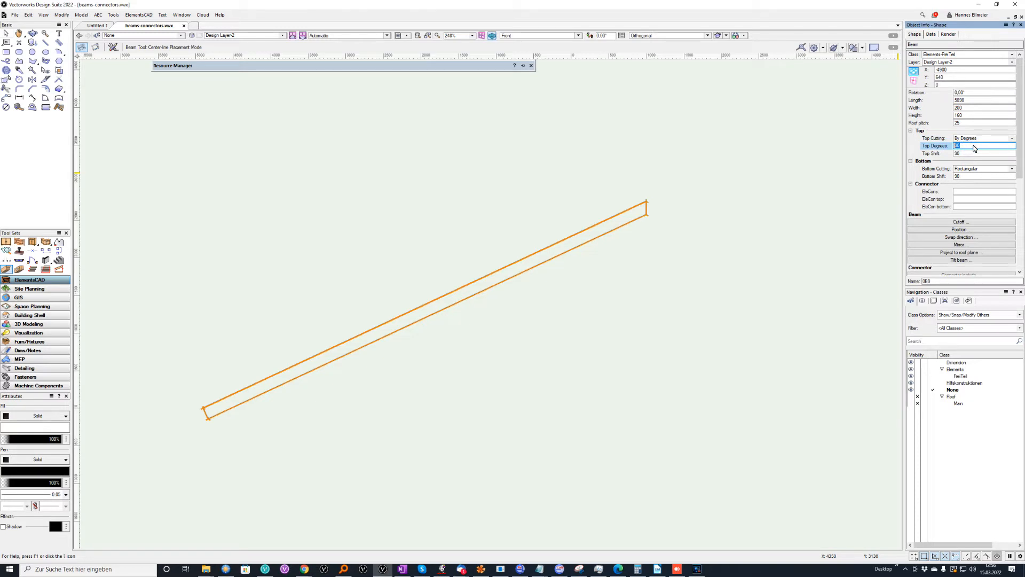
pyautogui.write('25')
pyautogui.press('Return')
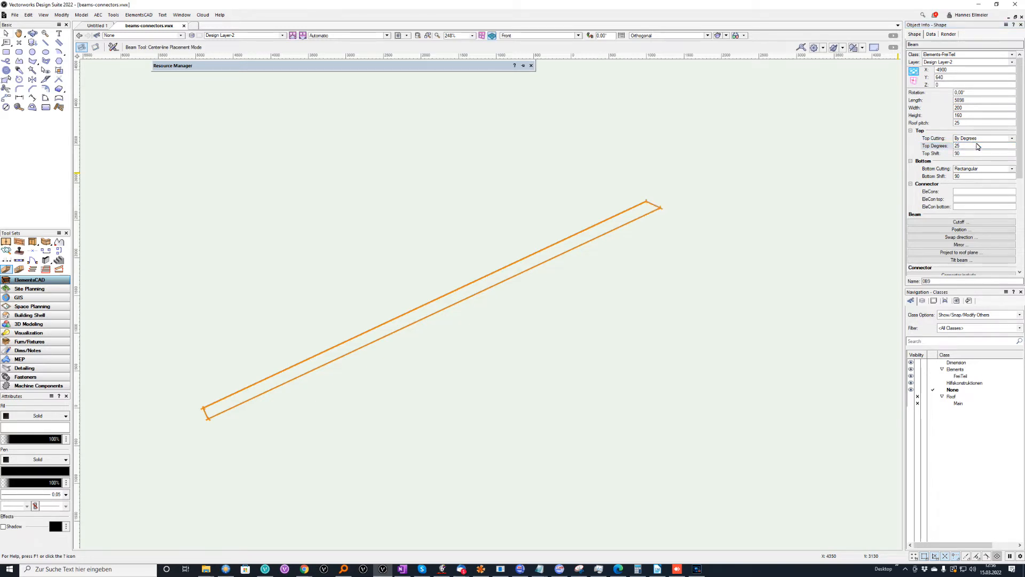
# Set the beam's top shift to 25 and inspect the upper end cut in 3D
pyautogui.scroll(3, 643, 235)
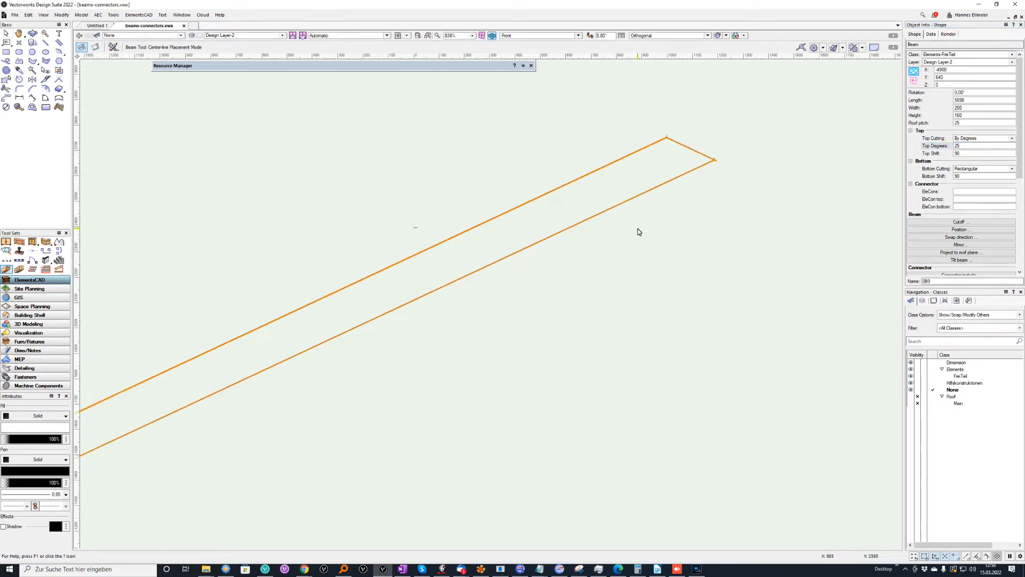
pyautogui.click(968, 154)
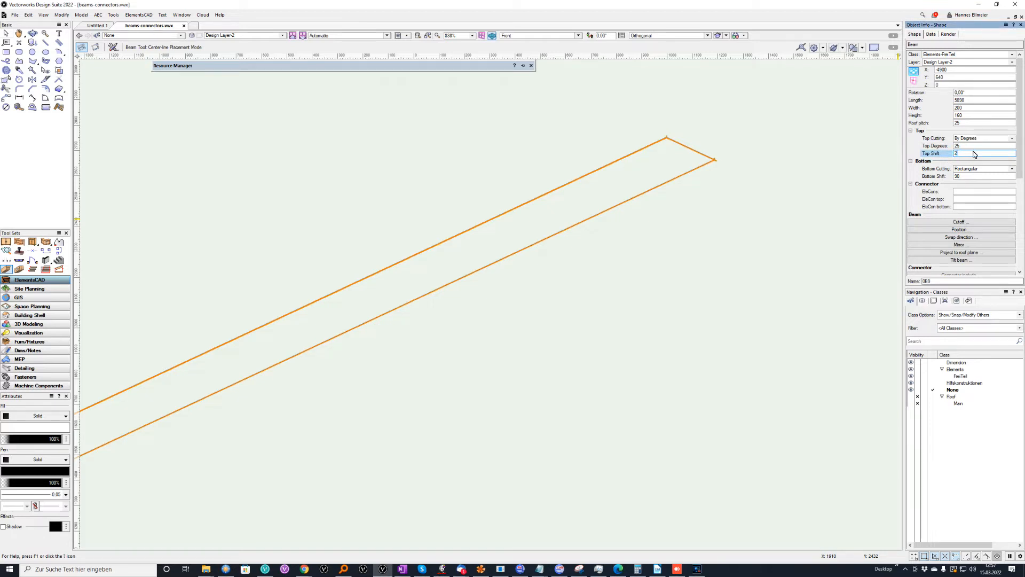
pyautogui.write('25')
pyautogui.press('Return')
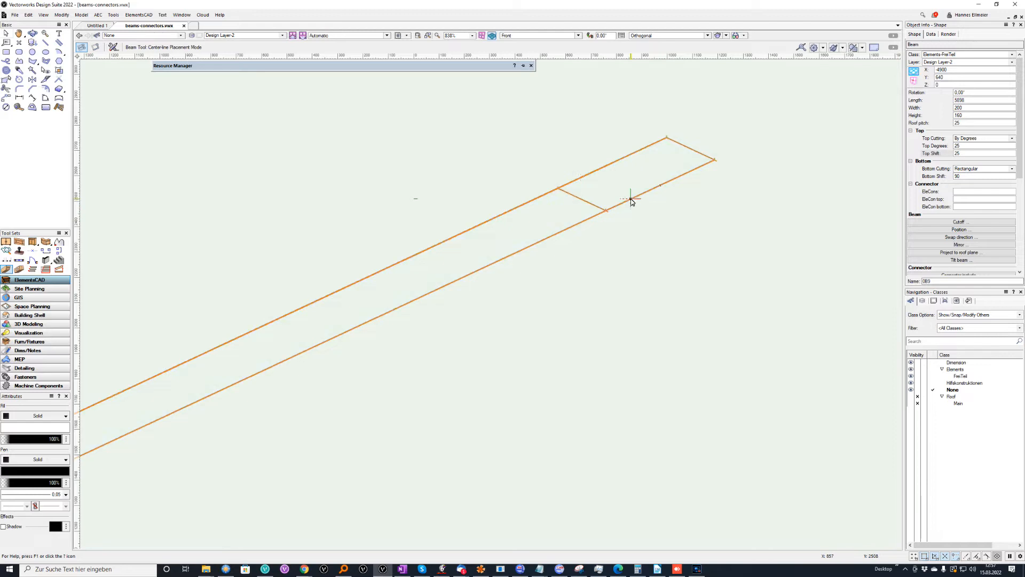
pyautogui.keyDown('ctrl'); pyautogui.moveTo(571, 175); pyautogui.dragTo(483, 202, button='middle'); pyautogui.keyUp('ctrl')
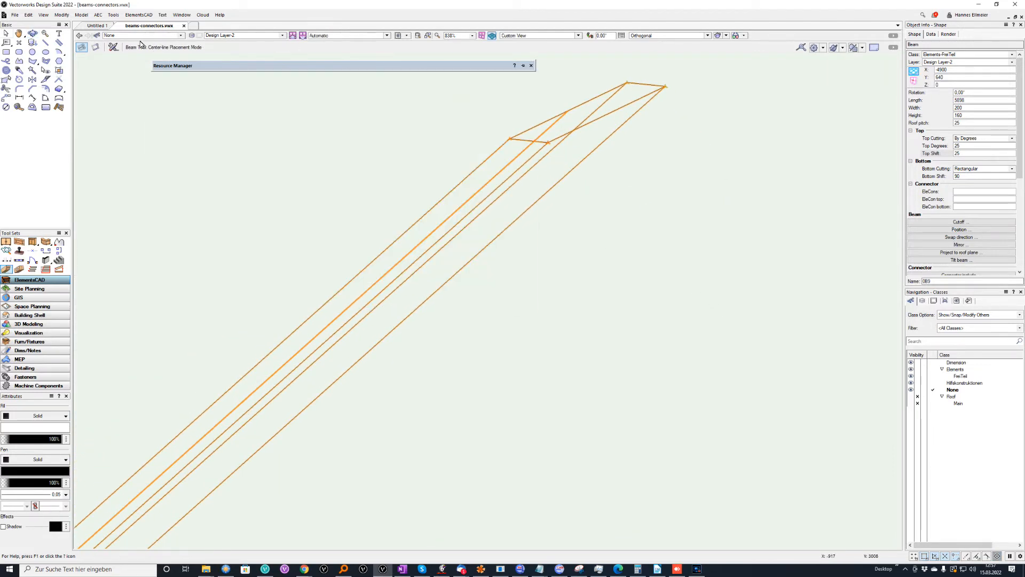
pyautogui.click(79, 36)
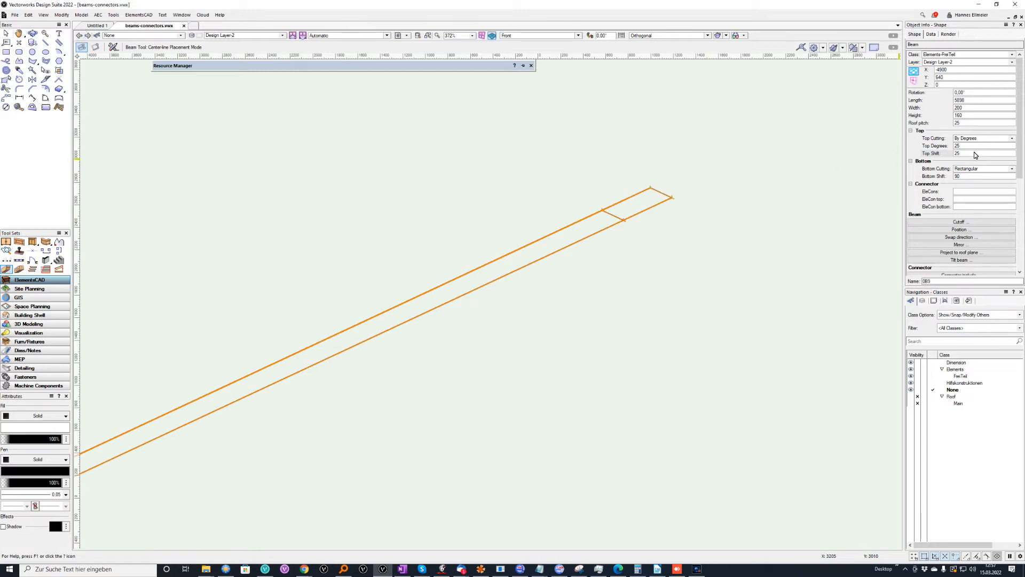
# Undo the view changes and the top shift edit on the beam
pyautogui.hotkey('ctrl', 'z')
pyautogui.hotkey('ctrl', 'z')
pyautogui.hotkey('ctrl', 'z')
pyautogui.hotkey('ctrl', 'z')
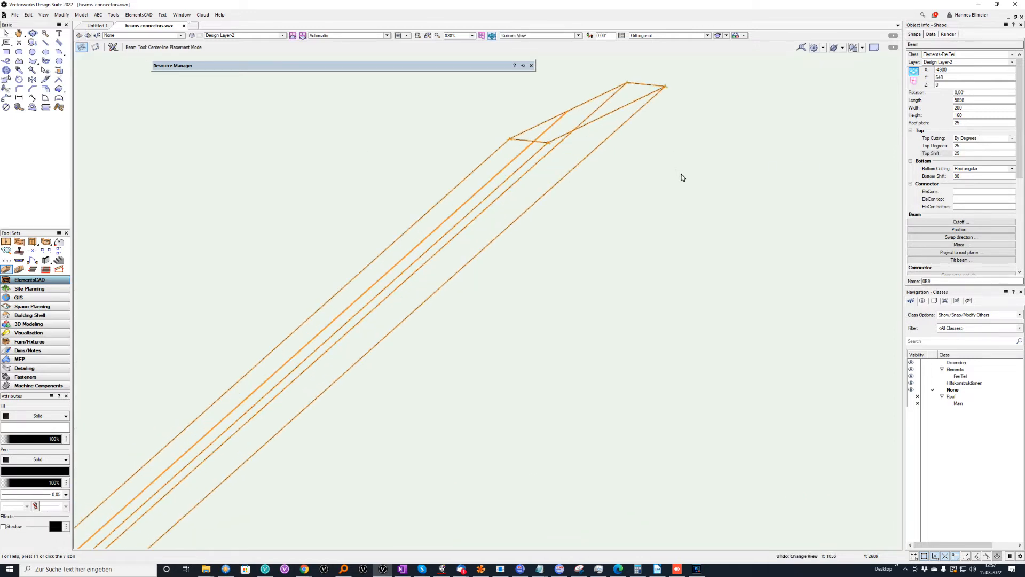
pyautogui.hotkey('ctrl', 'z')
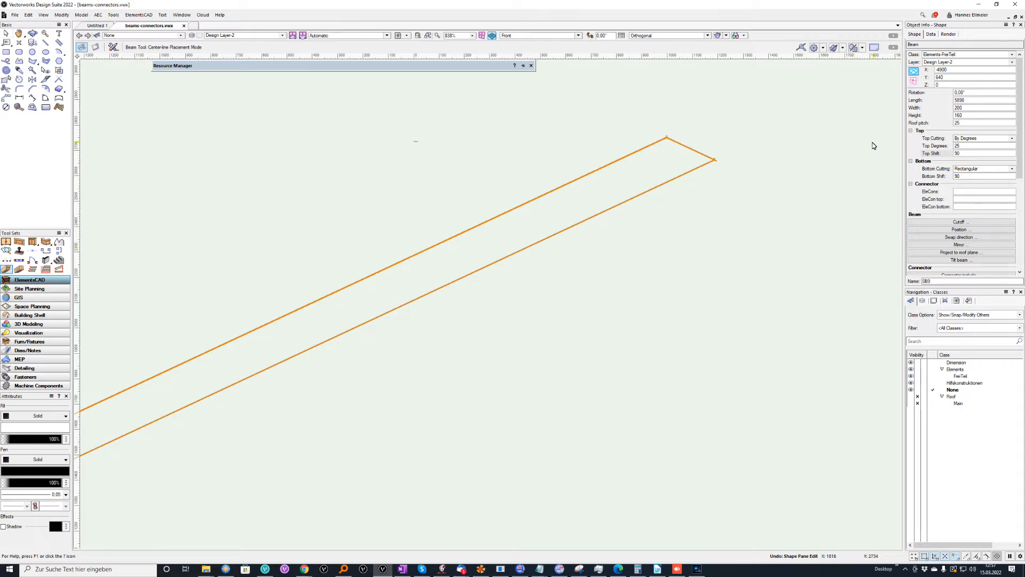
# Mirror the beam to create an opposing sloped beam that meets it at the ridge
pyautogui.scroll(-4, 718, 169)
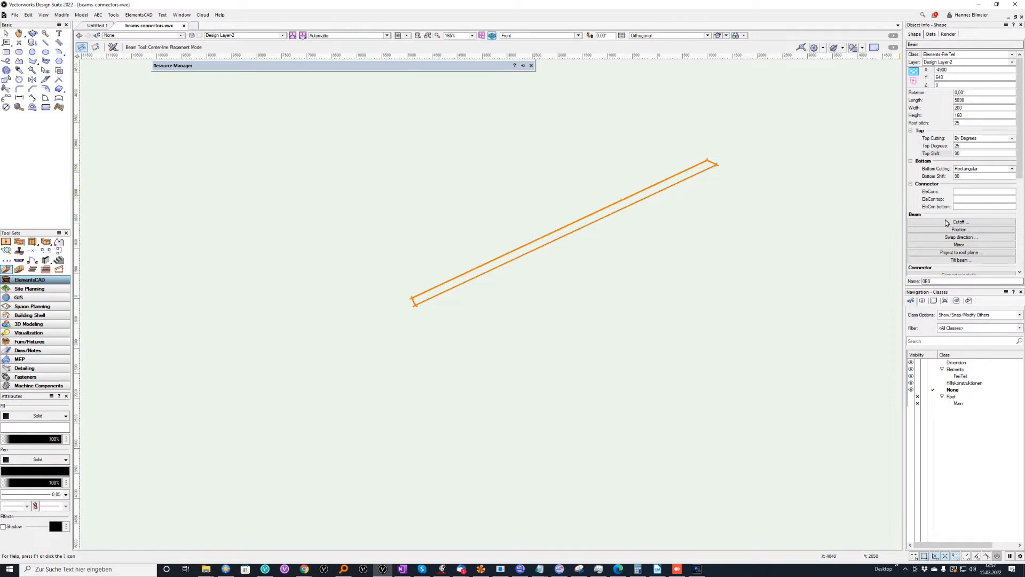
pyautogui.click(963, 246)
pyautogui.scroll(2, 777, 163)
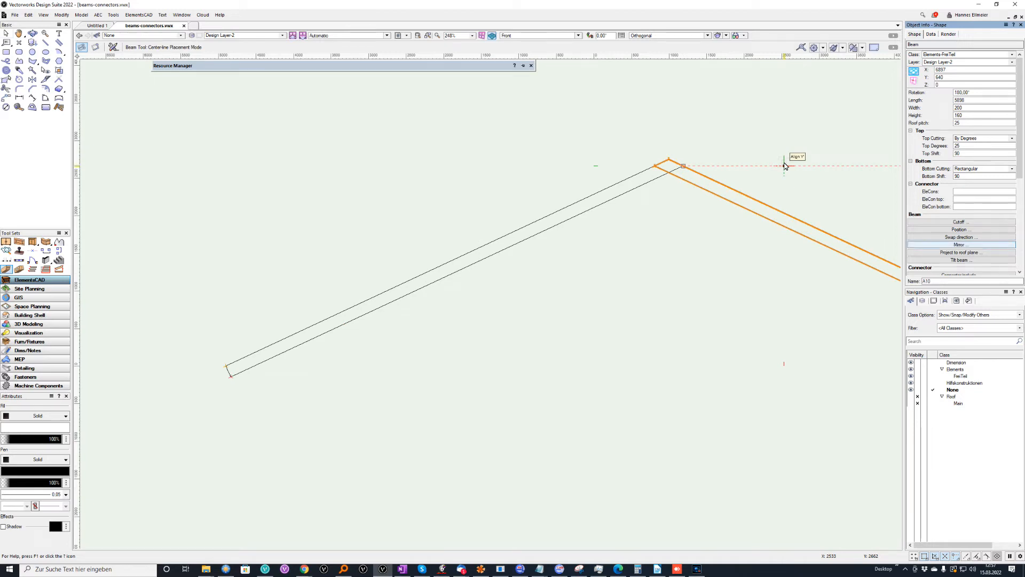
# Join the two sloped beams where they meet at the ridge with a Half lap beam intersection
pyautogui.press('3')
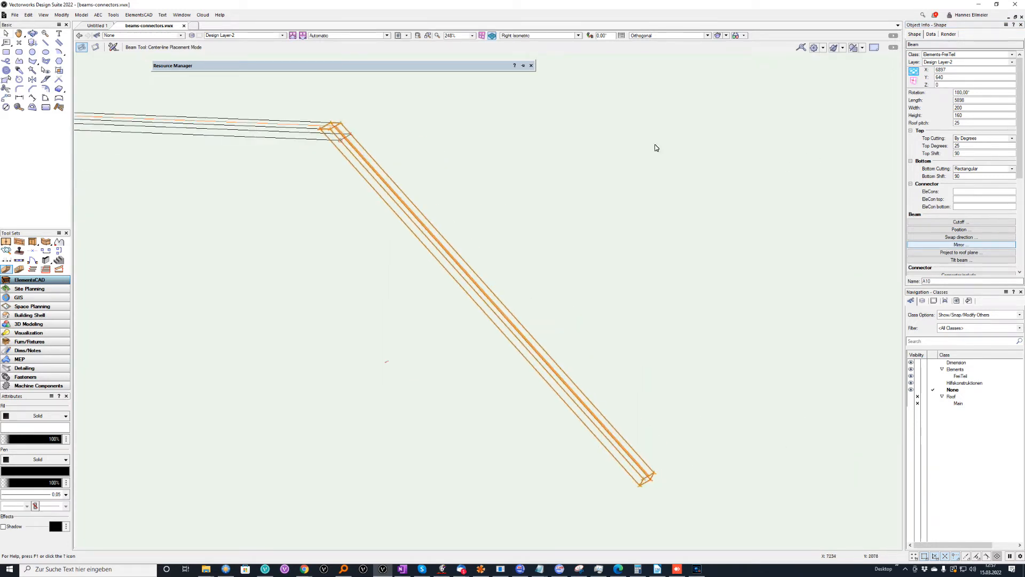
pyautogui.scroll(4, 648, 242)
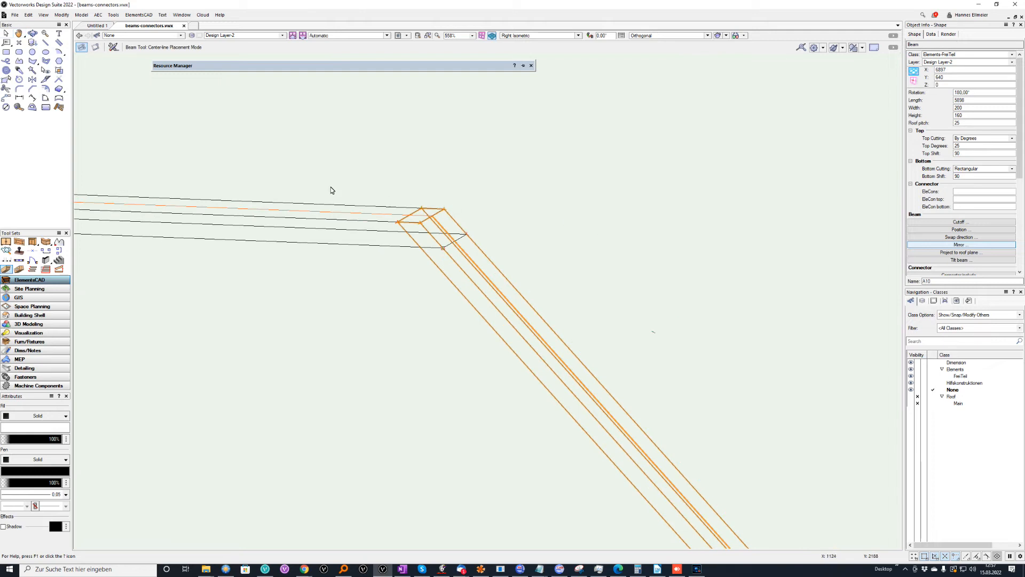
pyautogui.press('x')
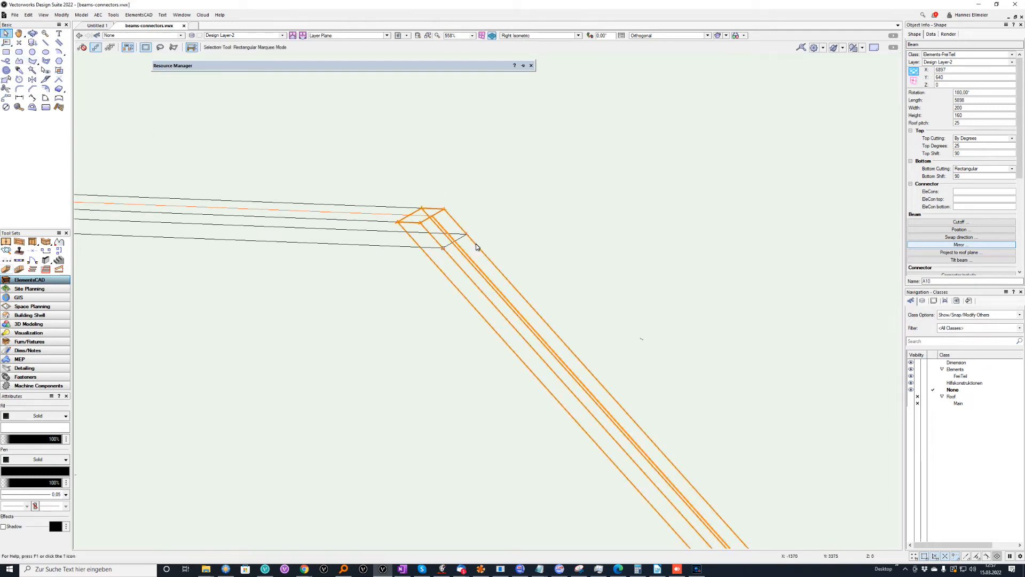
pyautogui.click(497, 246)
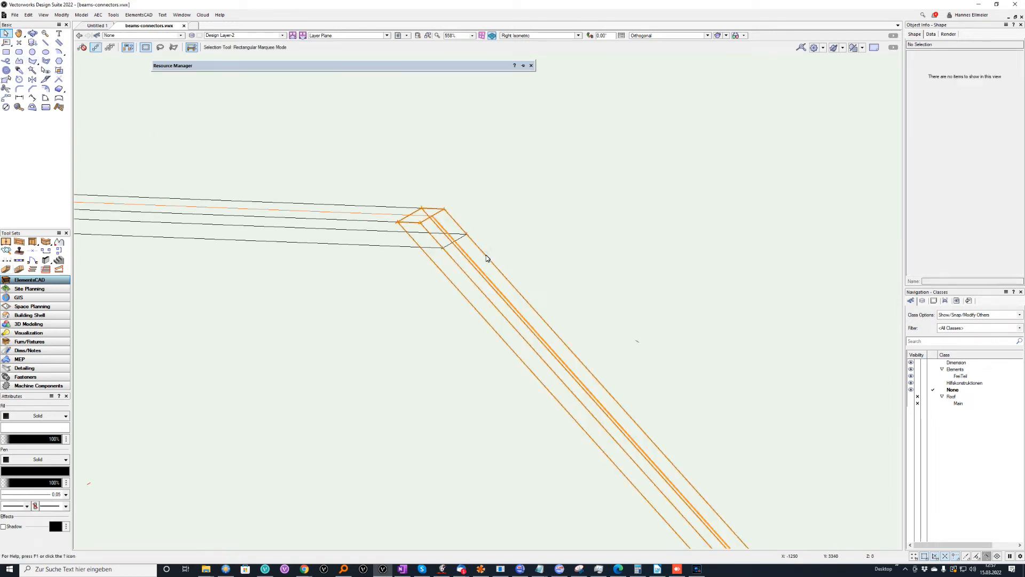
pyautogui.click(486, 258)
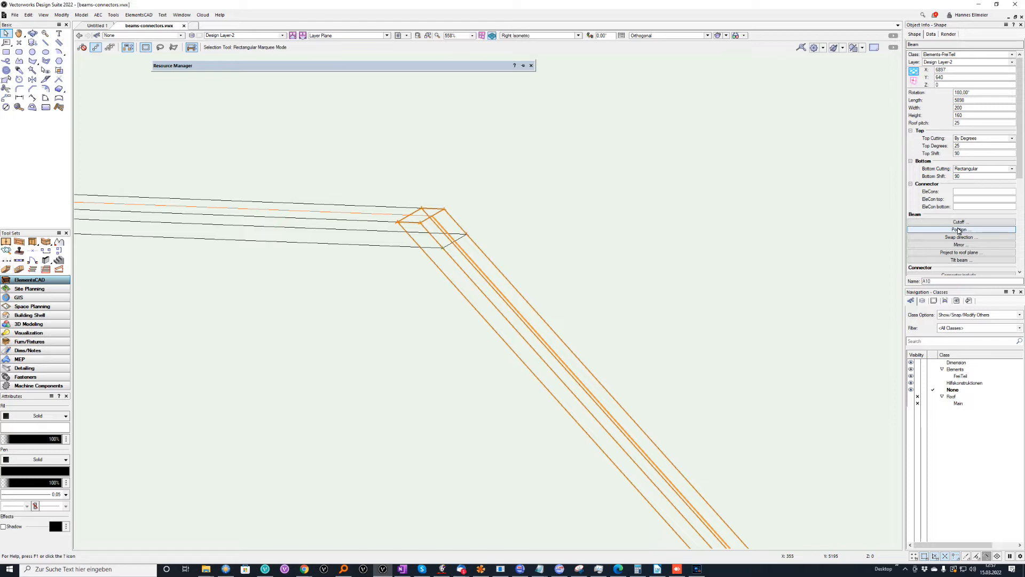
pyautogui.moveTo(1021, 171); pyautogui.dragTo(1024, 227)
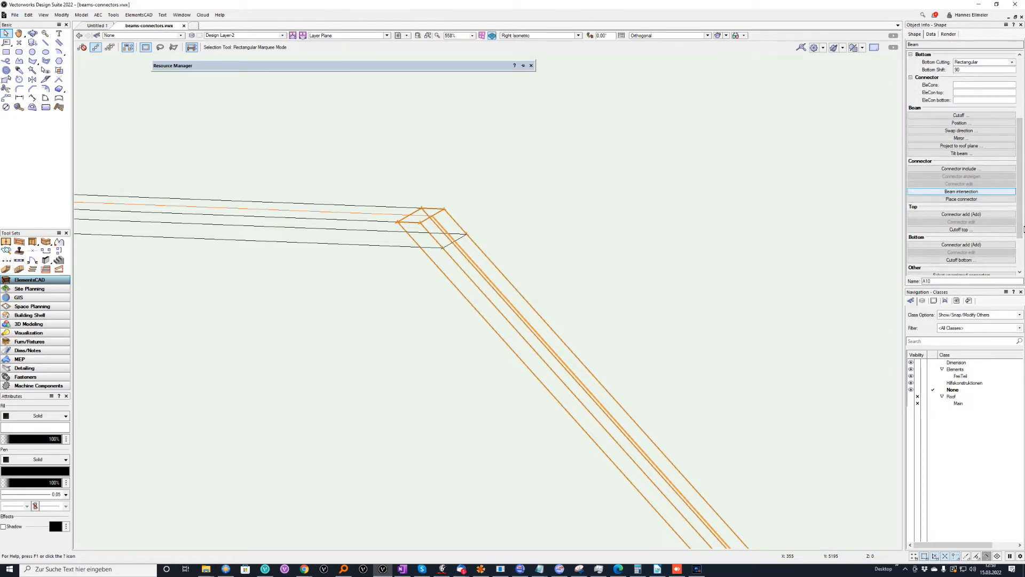
pyautogui.click(981, 194)
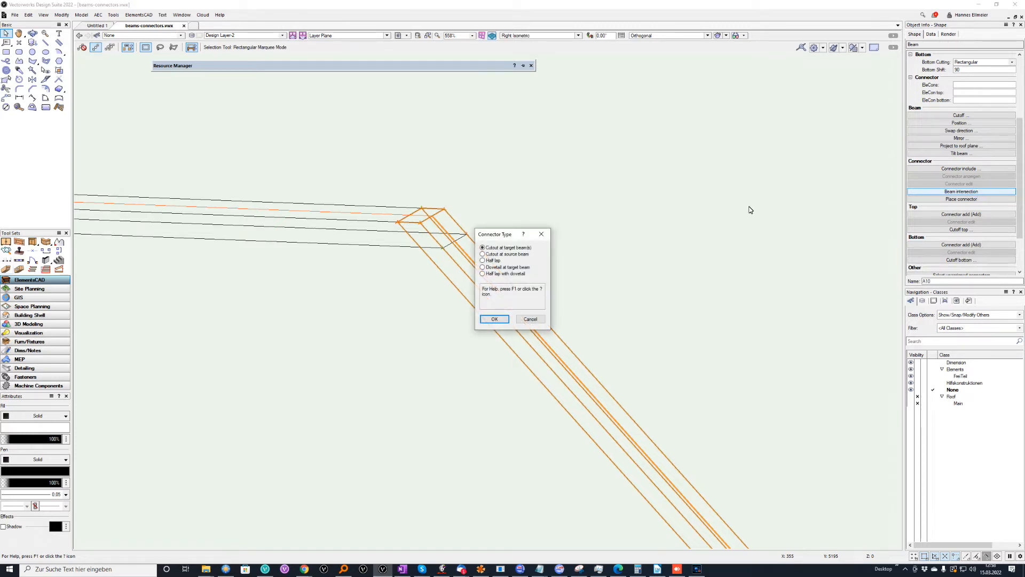
pyautogui.click(482, 261)
pyautogui.click(495, 319)
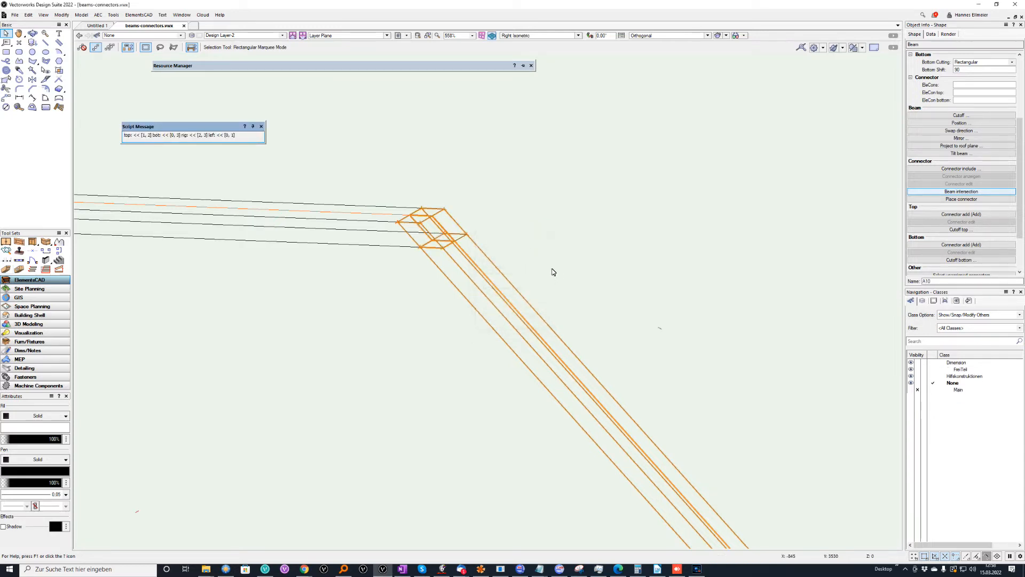
pyautogui.click(556, 270)
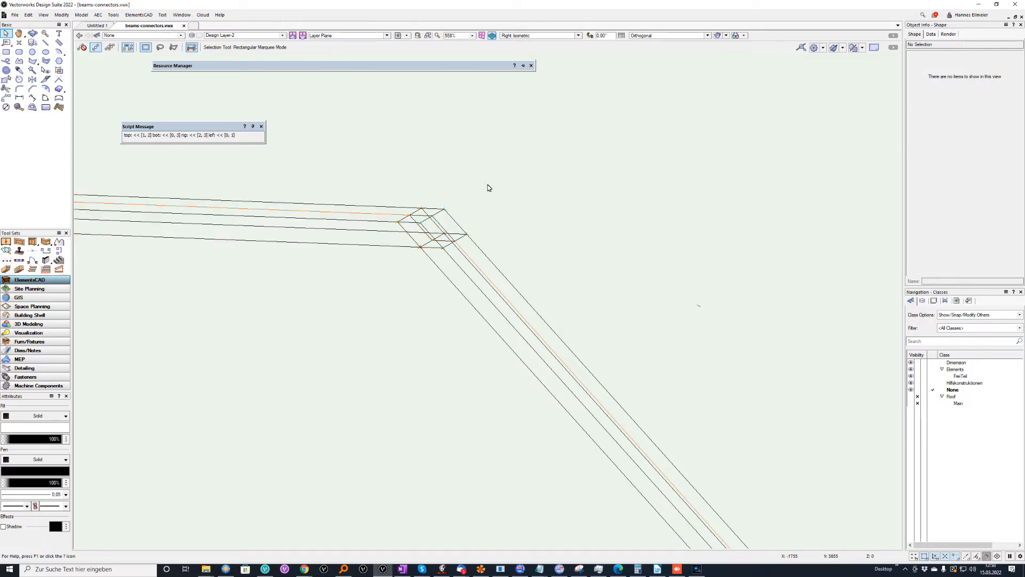
# Examine the original sloped beam's lower end in front view and review its bottom cutting options
pyautogui.moveTo(307, 240); pyautogui.dragTo(716, 304, button='middle')
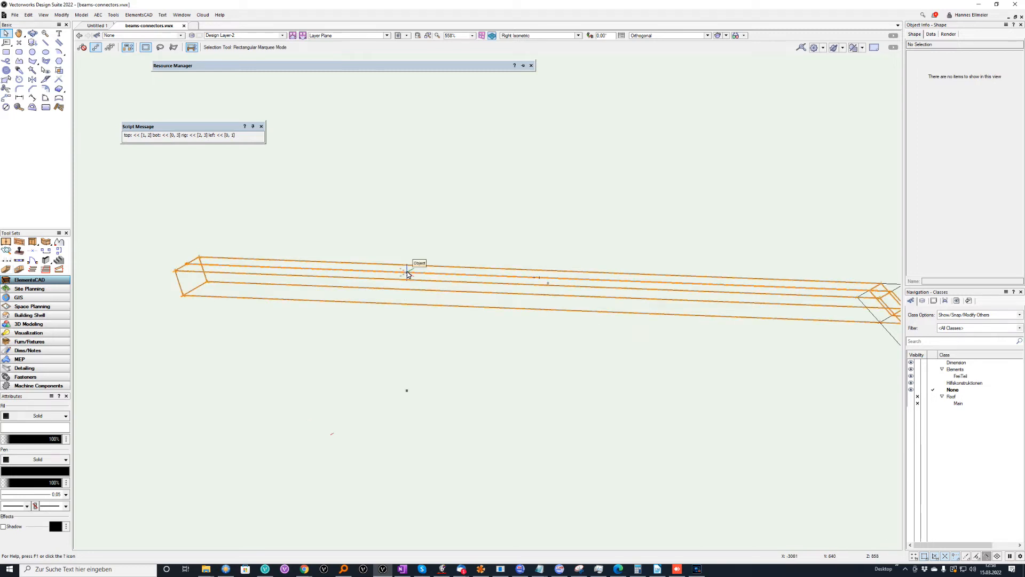
pyautogui.click(558, 35)
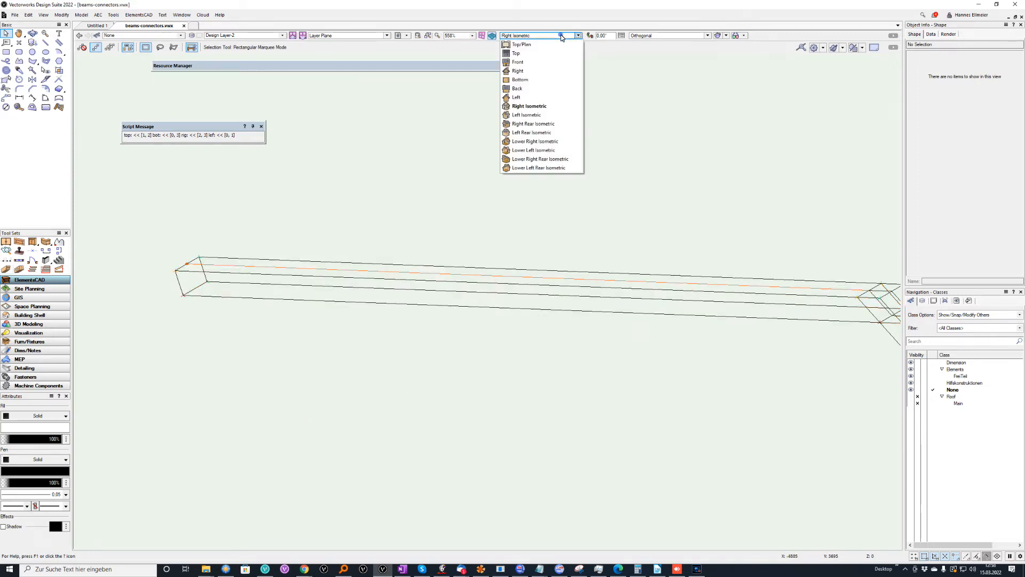
pyautogui.click(531, 64)
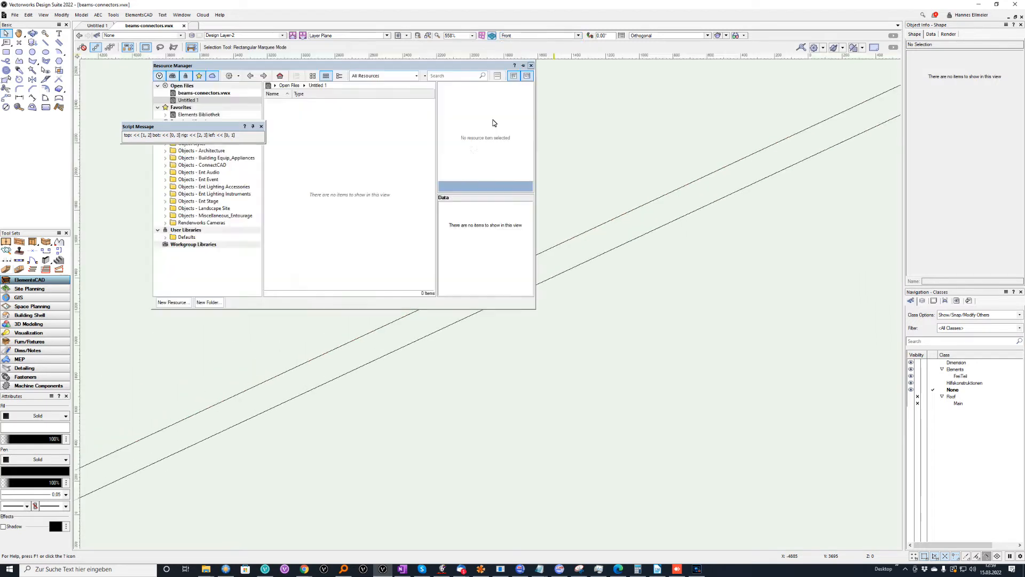
pyautogui.scroll(-2, 289, 411)
pyautogui.moveTo(309, 410); pyautogui.dragTo(604, 263, button='middle')
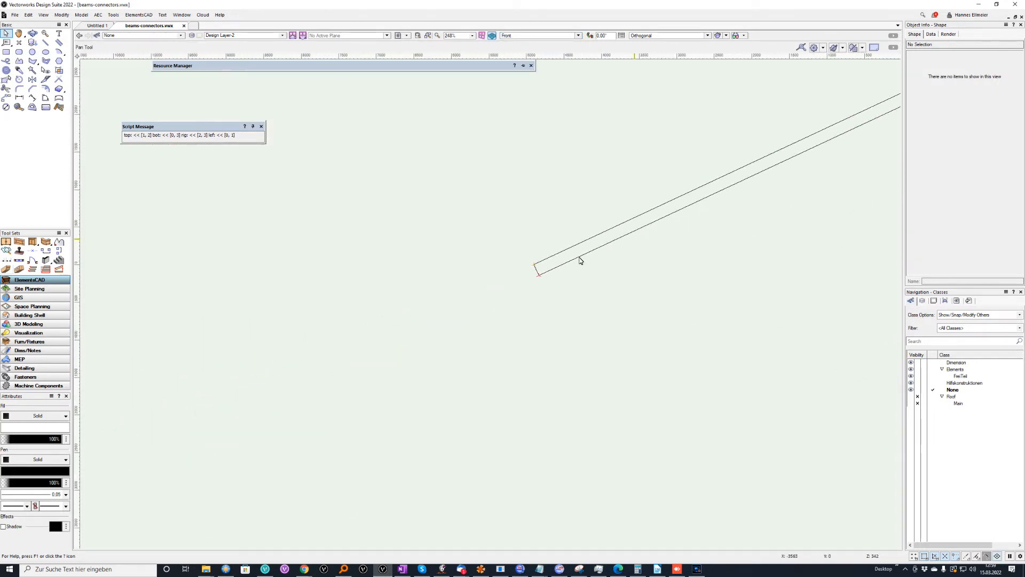
pyautogui.click(579, 256)
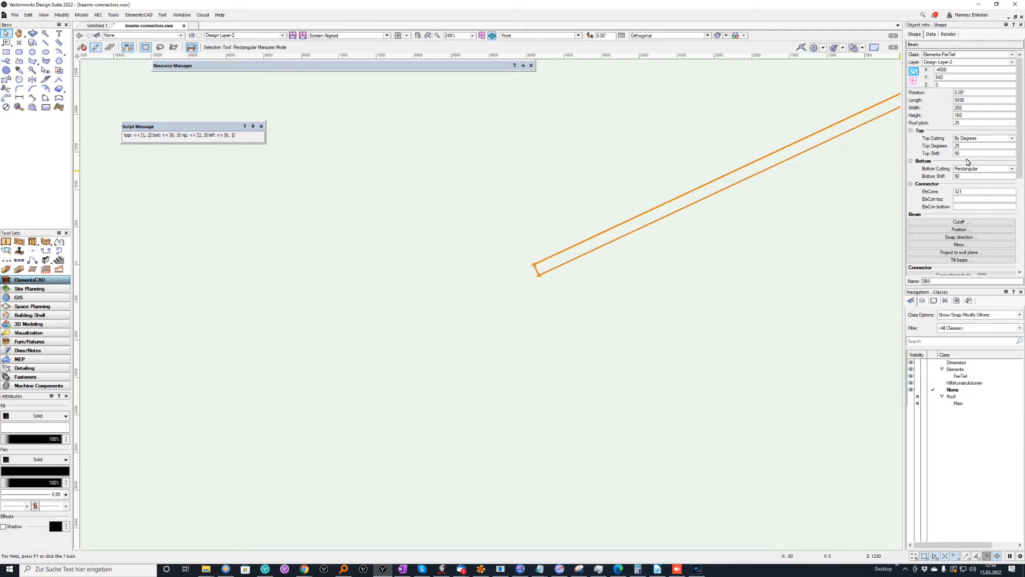
pyautogui.click(975, 171)
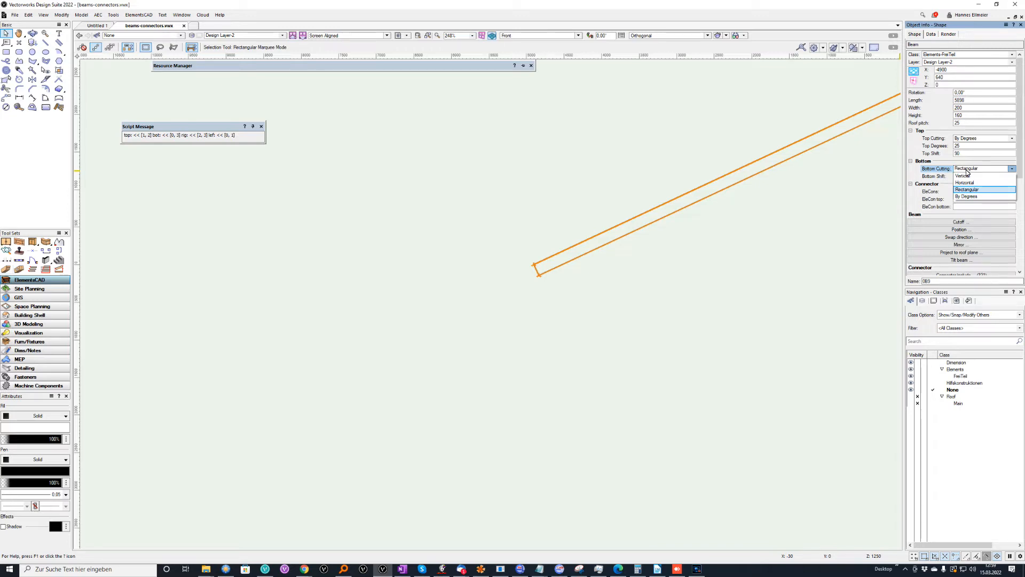
pyautogui.click(971, 170)
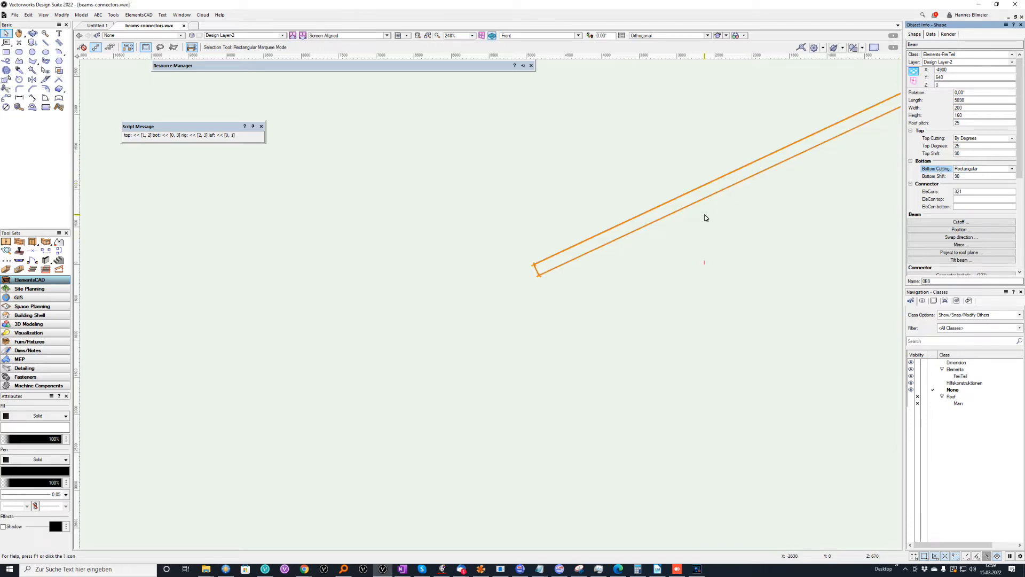
pyautogui.moveTo(547, 234); pyautogui.dragTo(518, 240, button='middle')
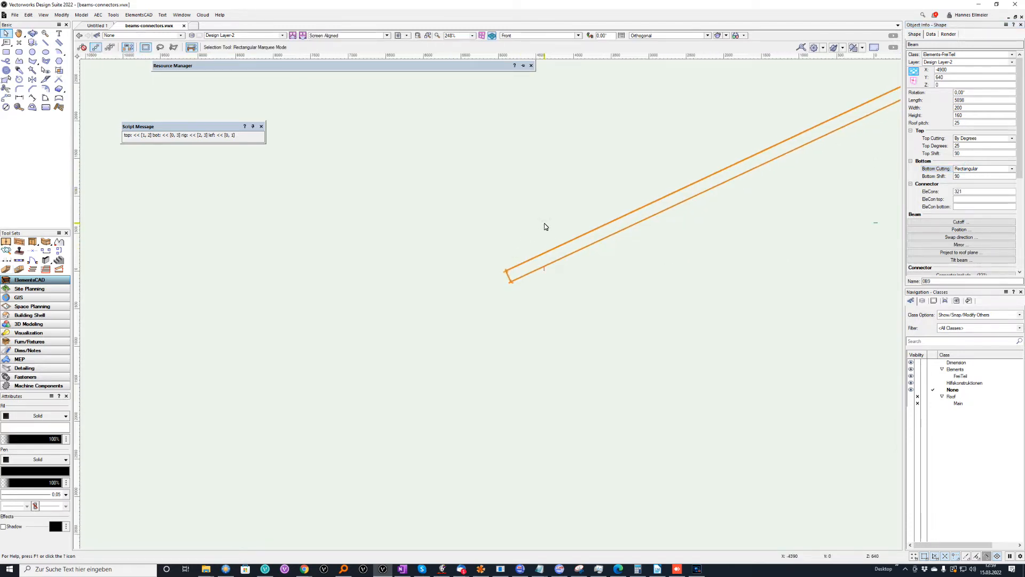
# Place a connector on the right side of the original sloped beam at the Mitte position, working in right isometric view
pyautogui.press('KP_3')
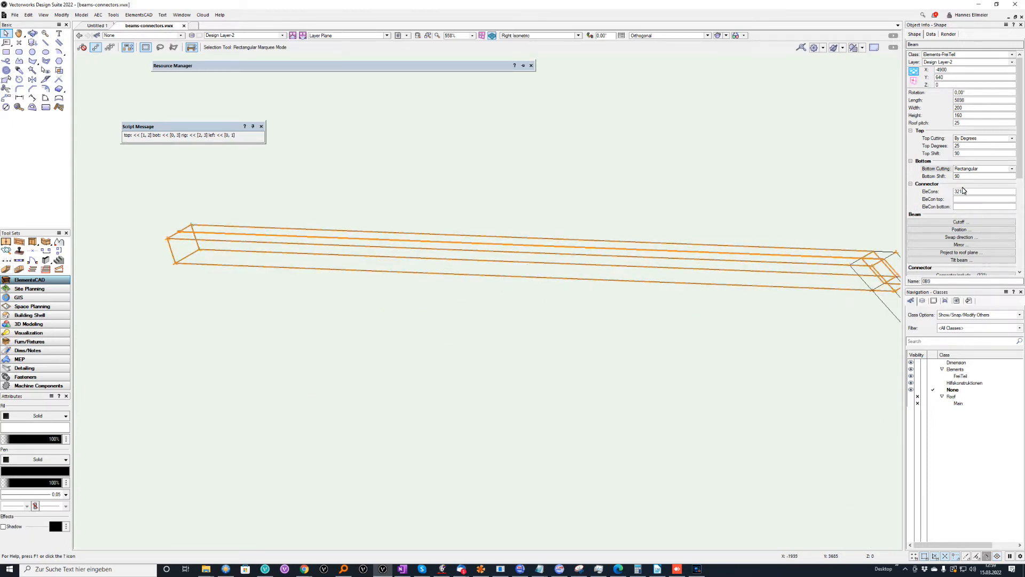
pyautogui.scroll(-3, 964, 191)
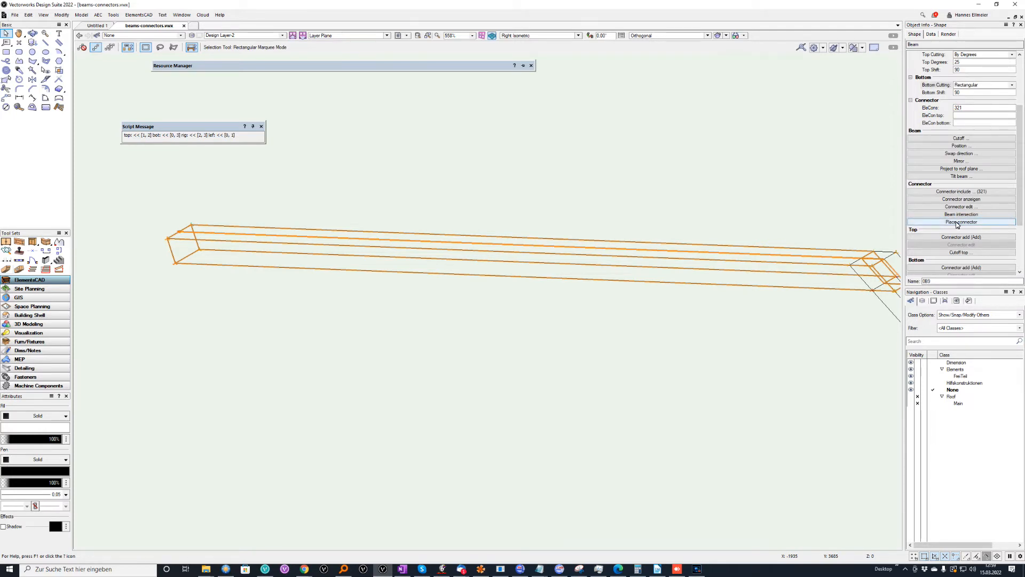
pyautogui.click(958, 222)
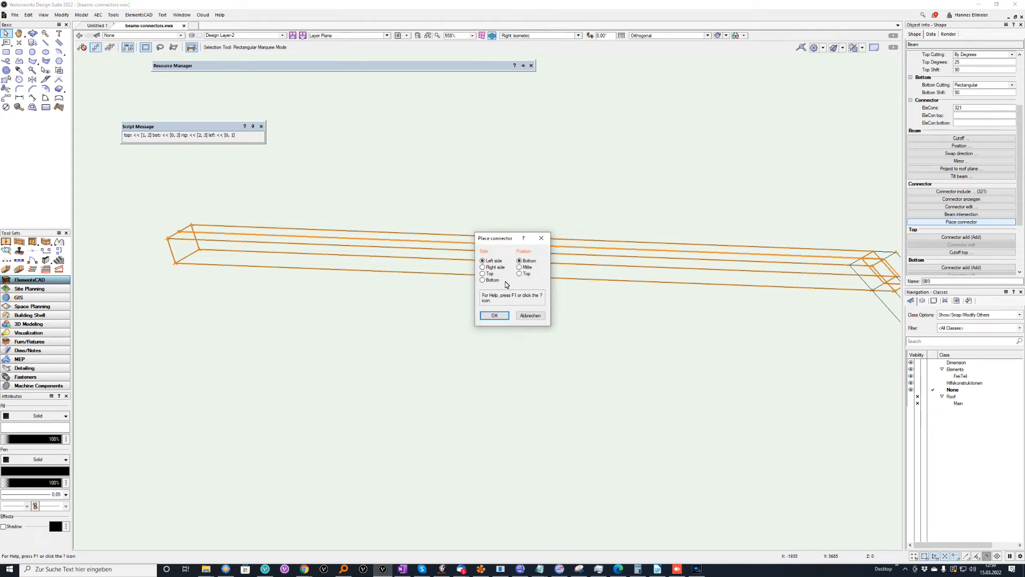
pyautogui.click(485, 268)
pyautogui.click(520, 267)
pyautogui.click(494, 316)
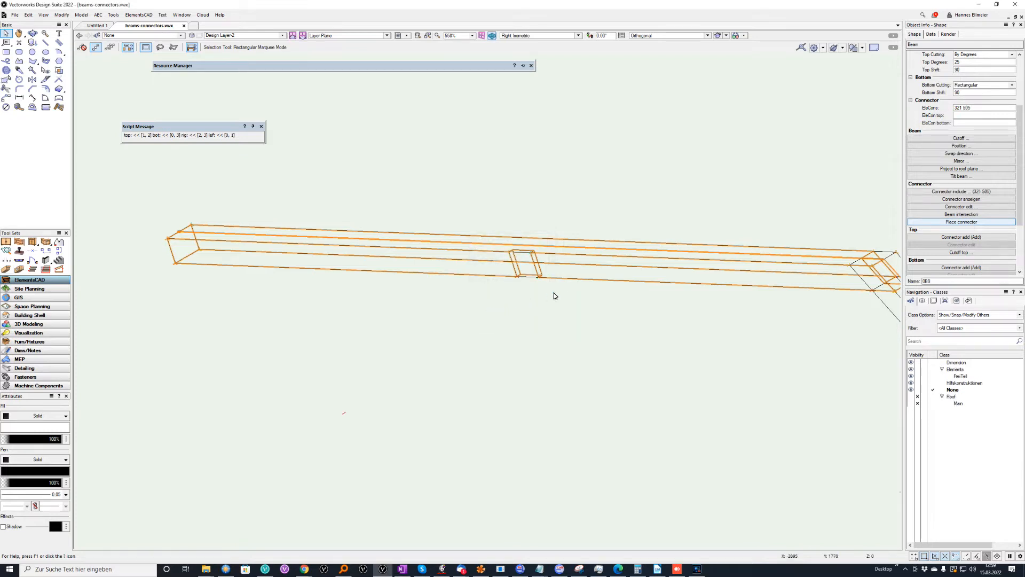
# Examine the placed connector's settings and the connector commands available for its beam
pyautogui.moveTo(560, 302); pyautogui.dragTo(484, 233)
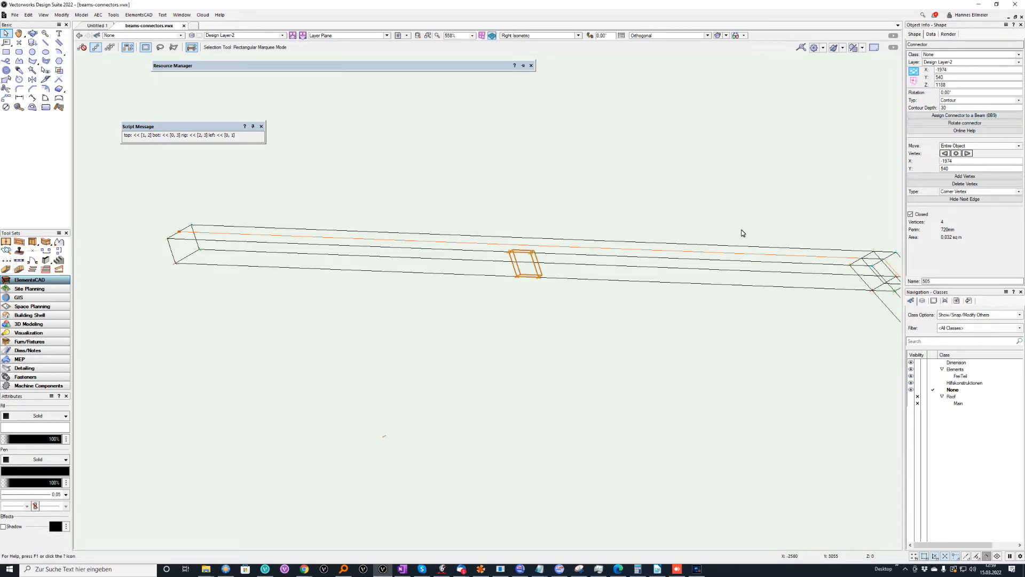
pyautogui.click(984, 124)
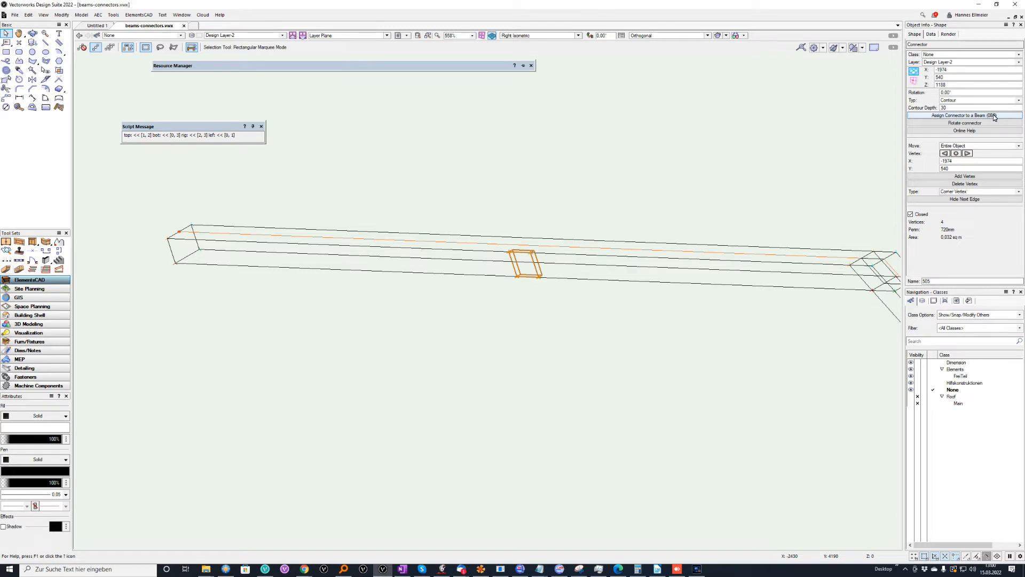
pyautogui.click(742, 247)
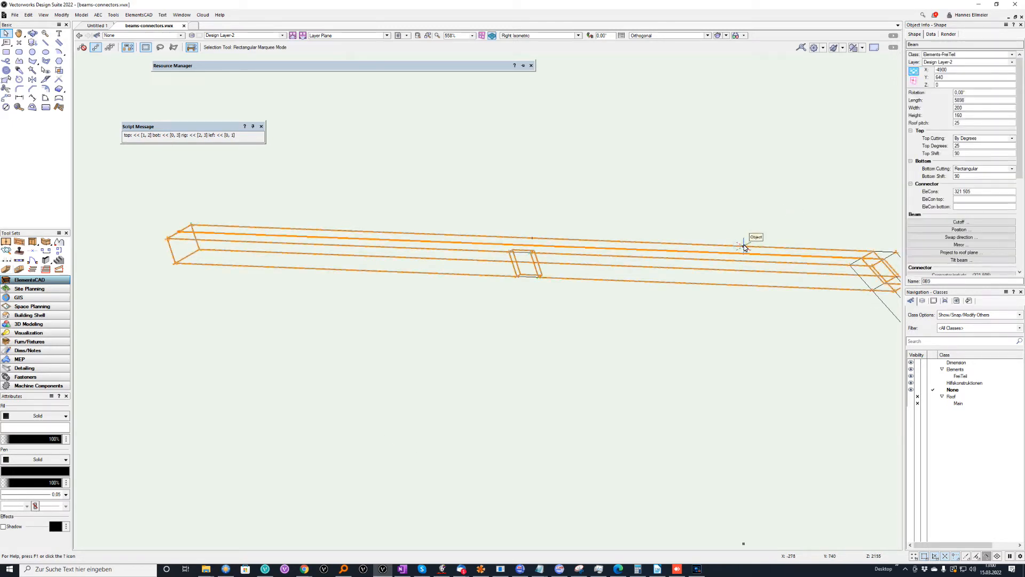
pyautogui.click(1020, 188)
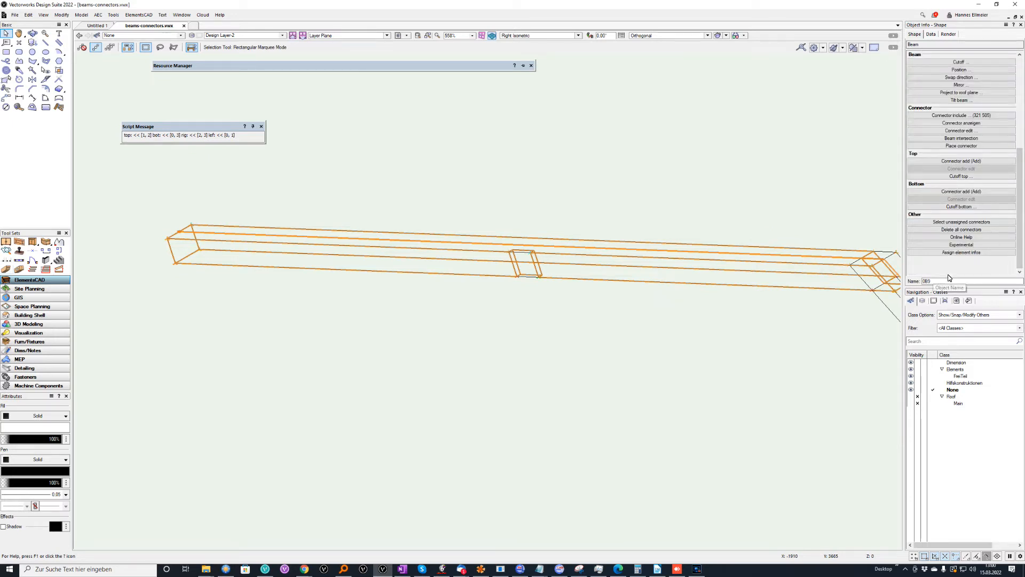
pyautogui.click(1015, 206)
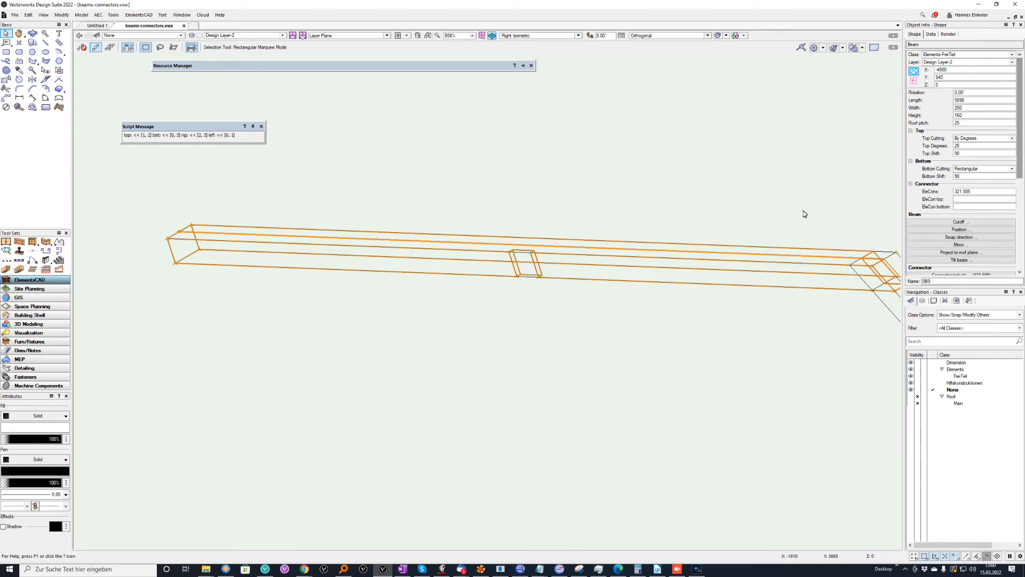
# Extrude the placed connector on the sloped beam's side outward into a horizontal cross beam
pyautogui.moveTo(476, 196); pyautogui.dragTo(597, 343)
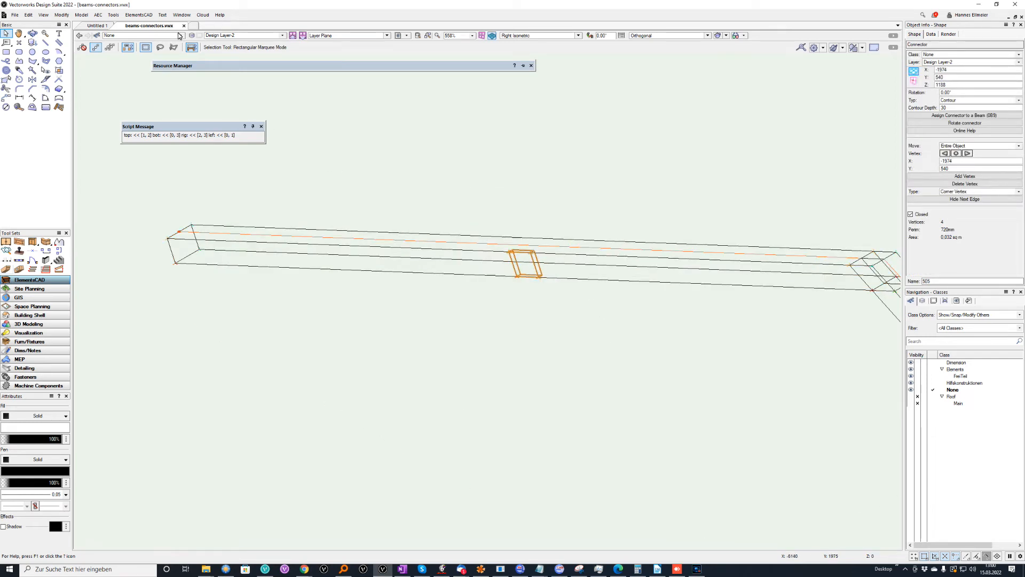
pyautogui.click(138, 15)
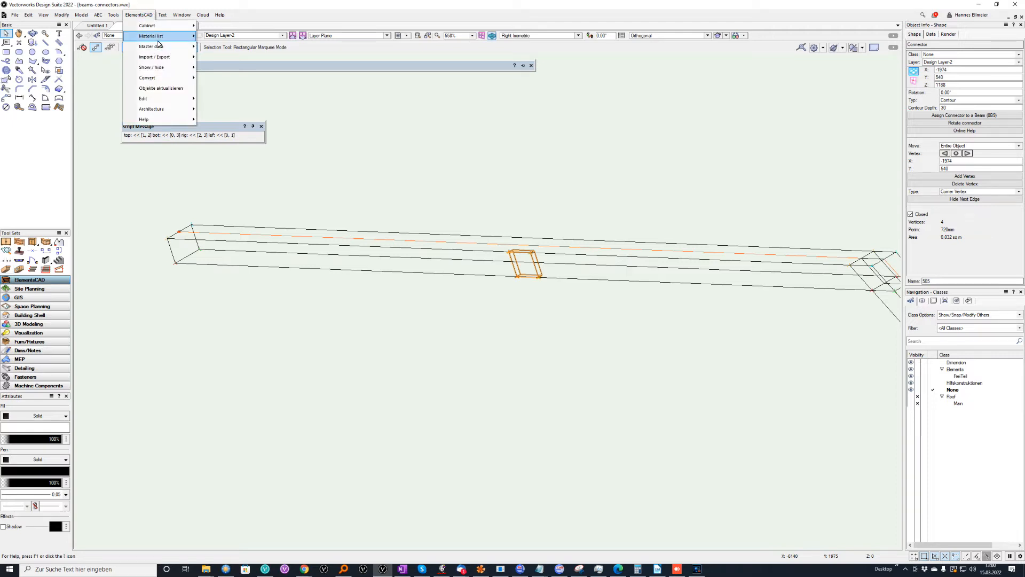
pyautogui.moveTo(159, 44)
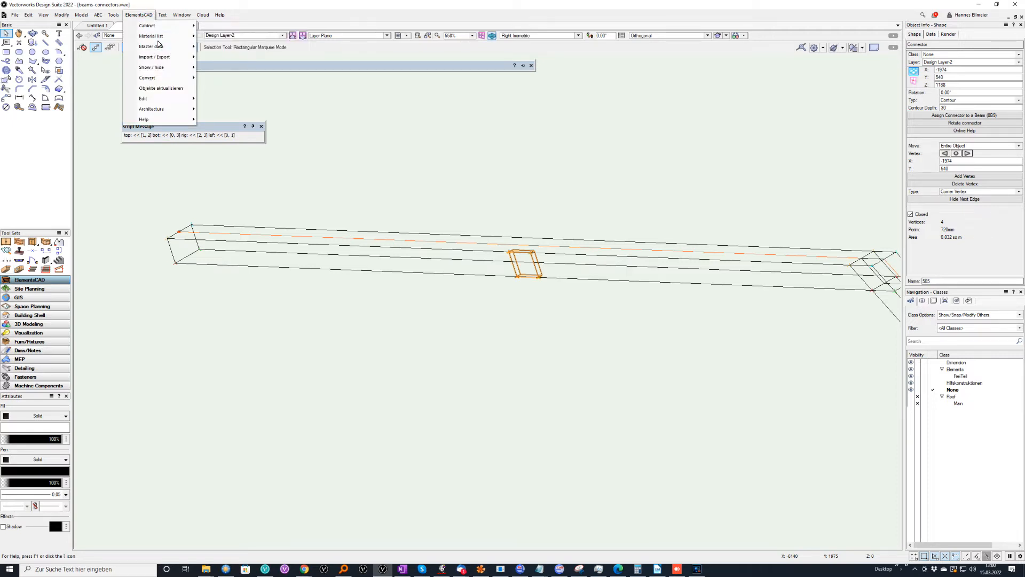
pyautogui.moveTo(151, 81)
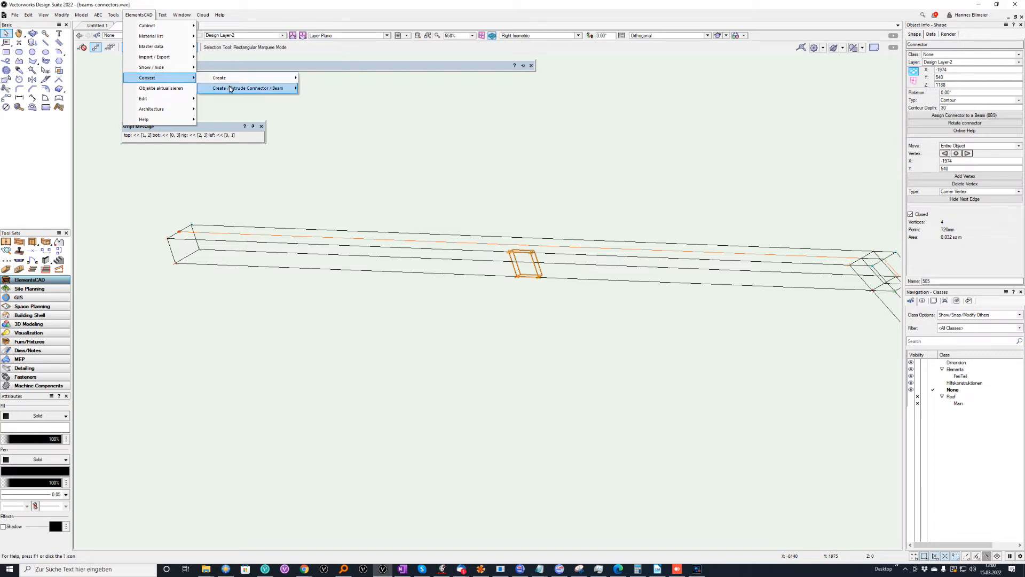
pyautogui.moveTo(239, 90)
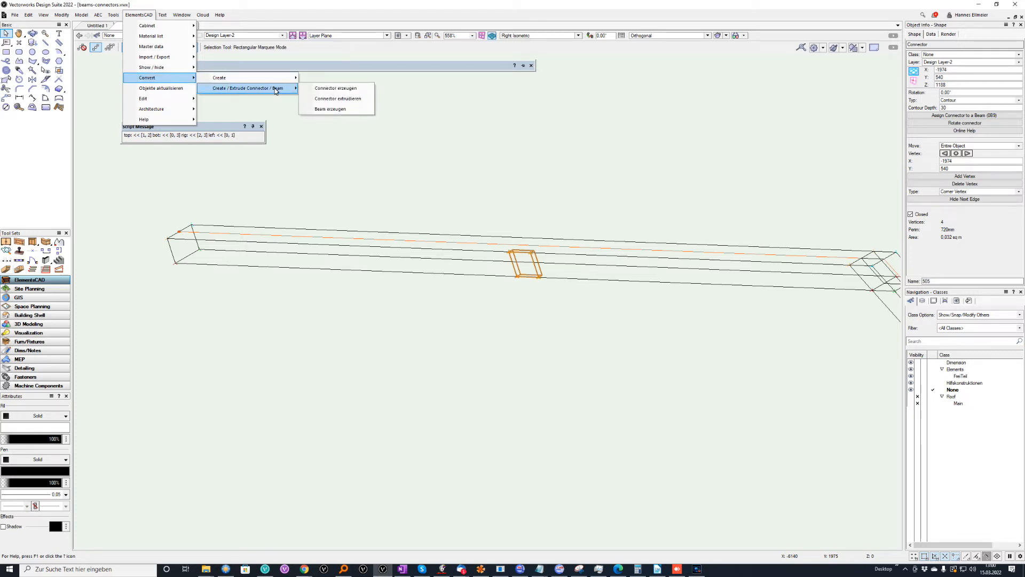
pyautogui.click(352, 99)
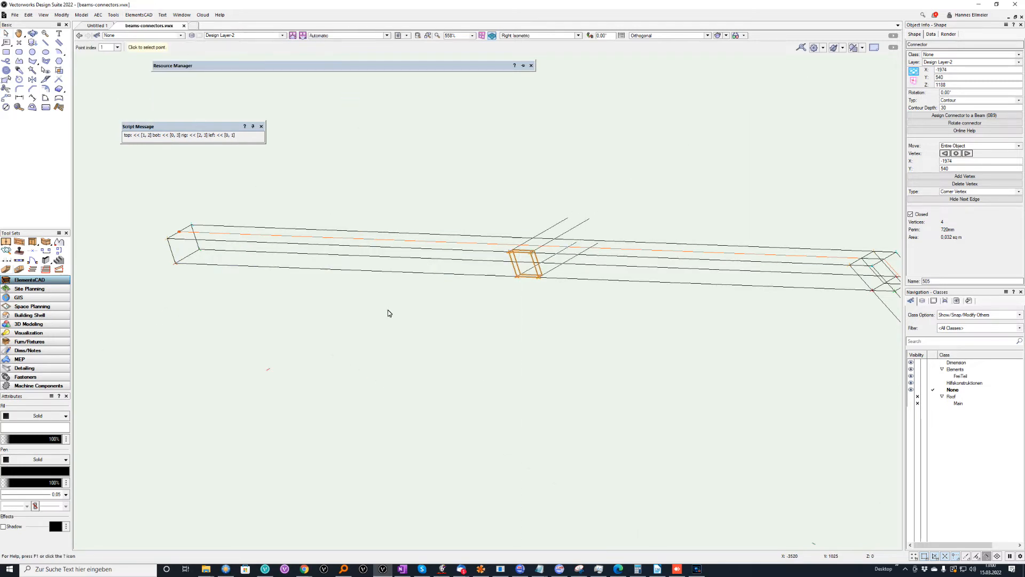
pyautogui.click(205, 416)
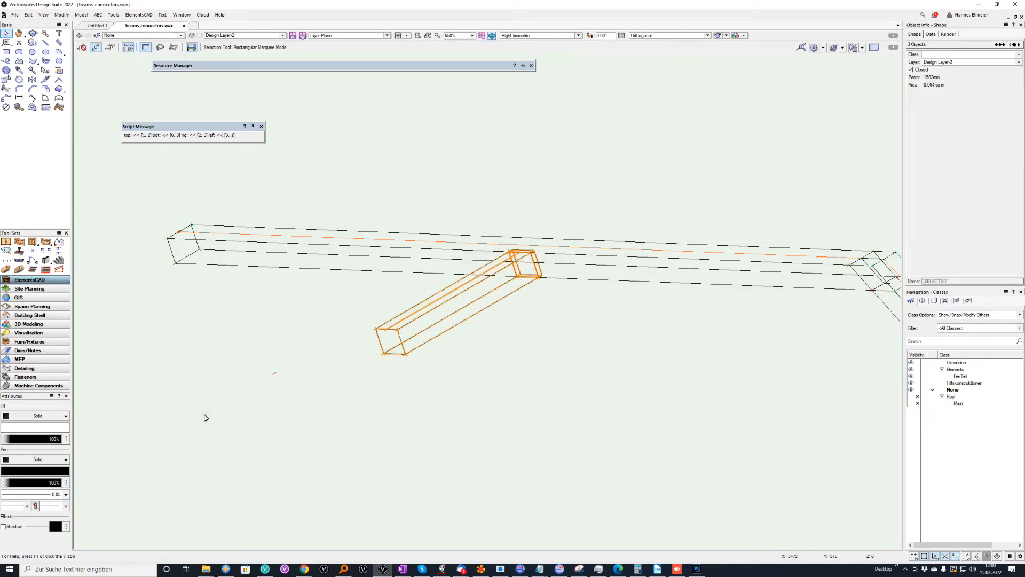
# Select both connectors at the joint between the sloped beam and cross beam and set their type to Mortise / Tenon
pyautogui.moveTo(474, 172); pyautogui.dragTo(587, 339)
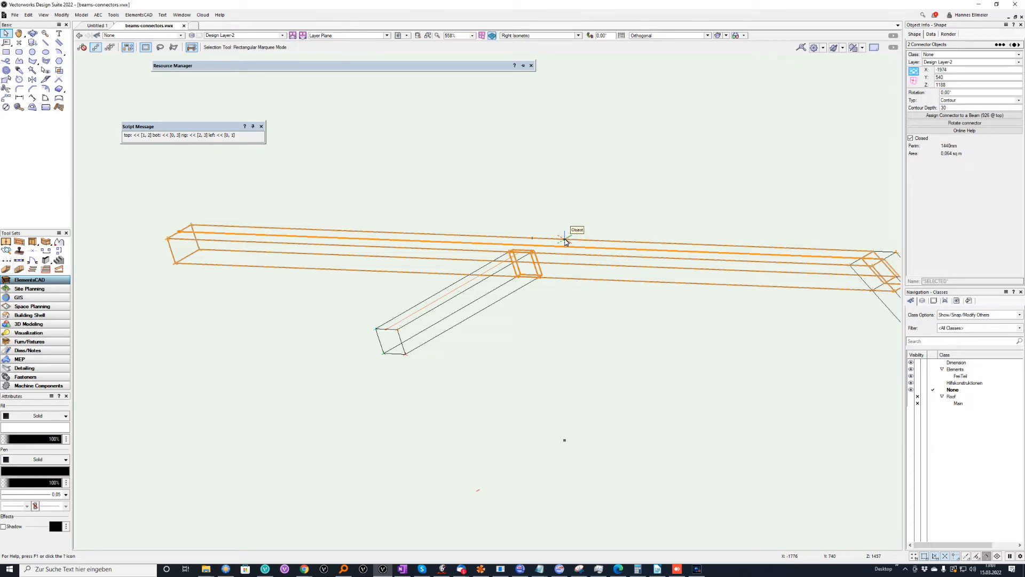
pyautogui.click(960, 101)
pyautogui.click(960, 107)
pyautogui.click(952, 115)
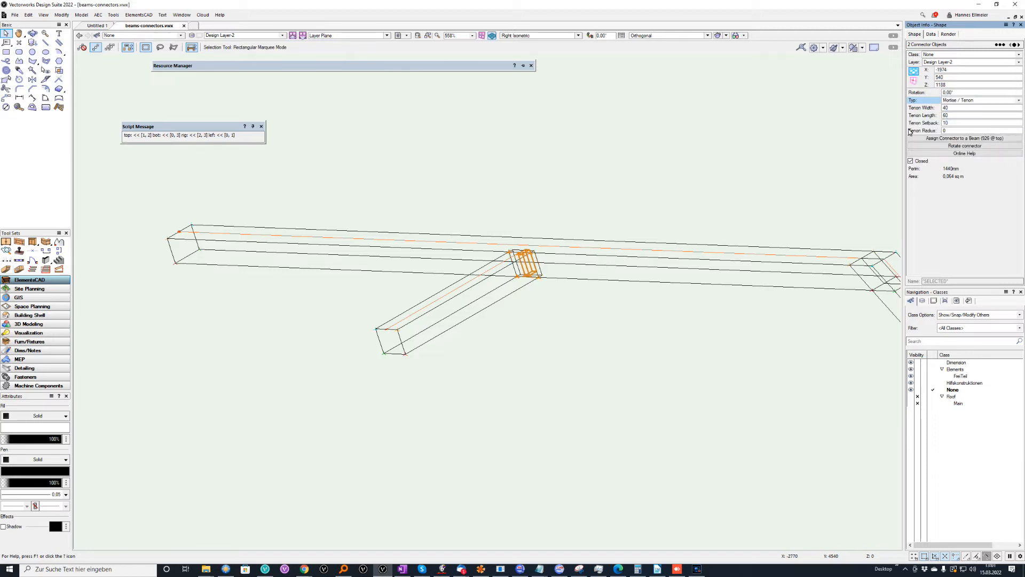
# Update the sloped beam carrying the cross-beam joint with the Objekte aktualisieren command
pyautogui.scroll(4, 537, 271)
pyautogui.moveTo(607, 342); pyautogui.dragTo(409, 130)
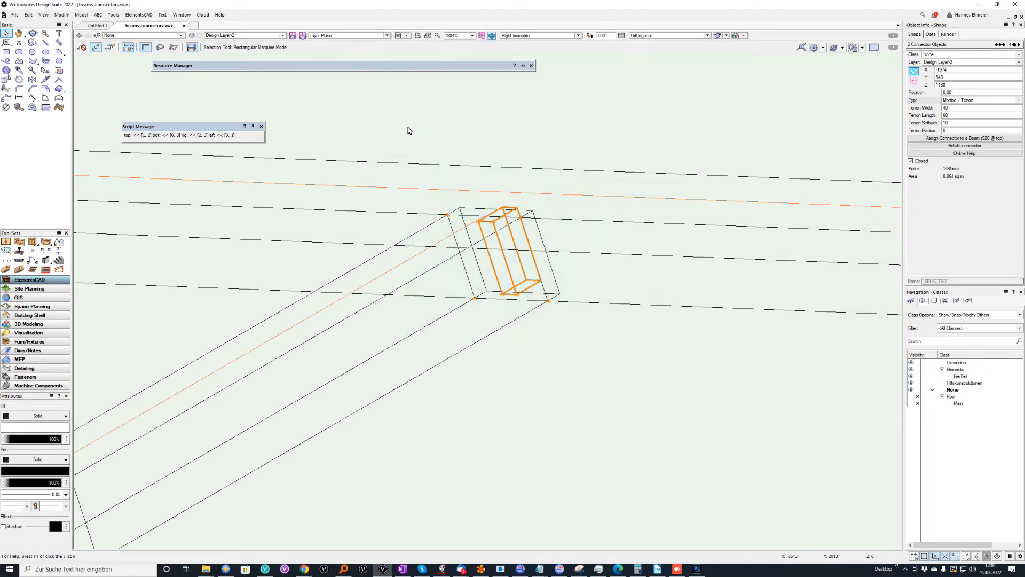
pyautogui.click(425, 164)
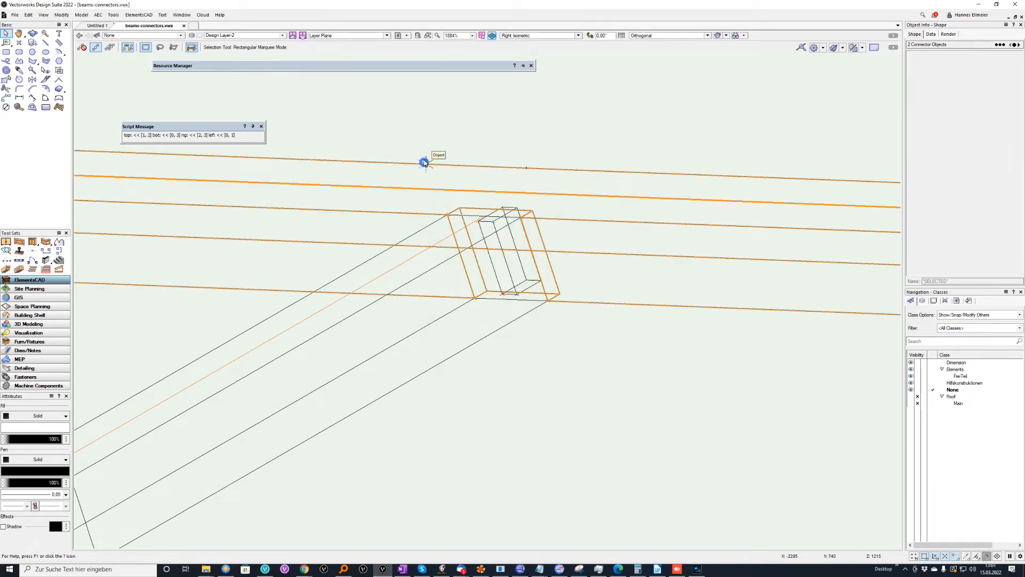
pyautogui.click(182, 15)
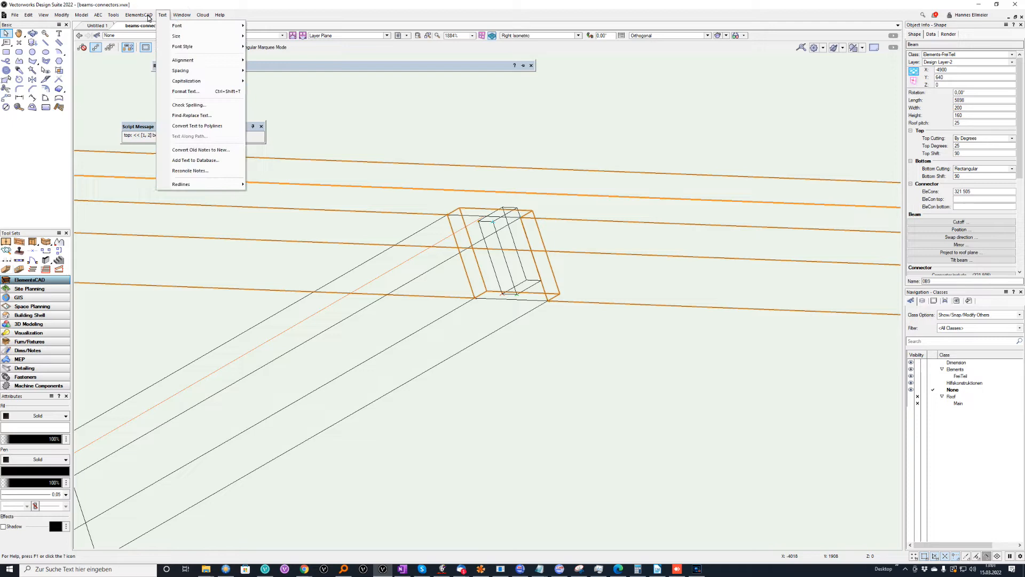
pyautogui.moveTo(140, 15)
pyautogui.moveTo(149, 106)
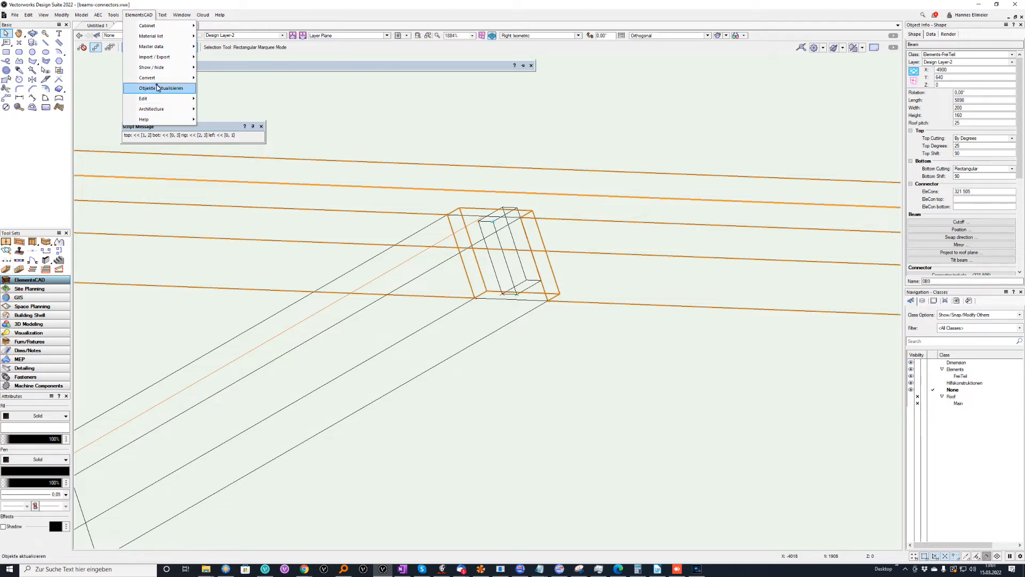
pyautogui.click(155, 87)
# Select both mortise and tenon connectors at the cross-beam joint and set their tenon radius to 20
pyautogui.moveTo(408, 118); pyautogui.dragTo(609, 387)
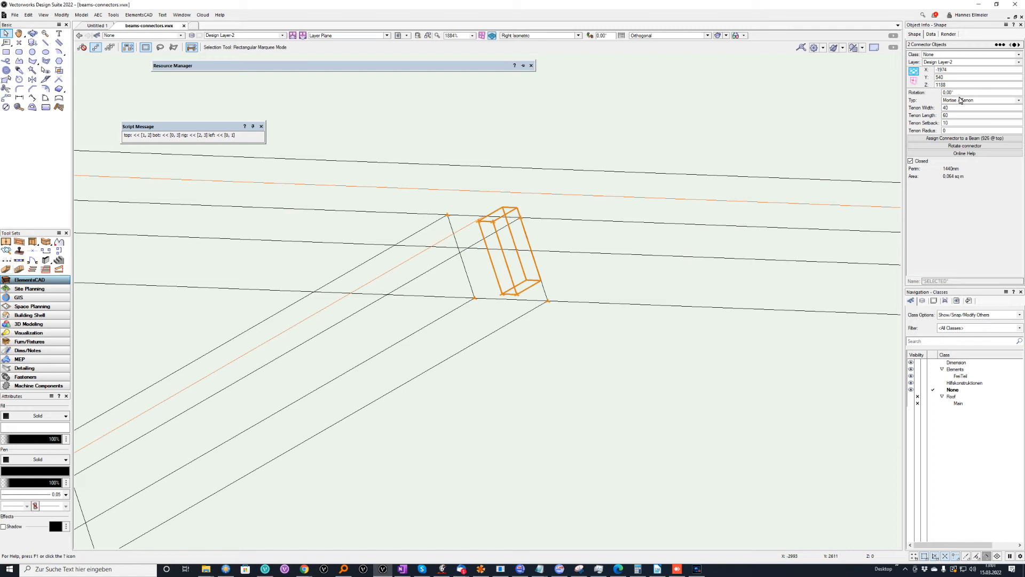
pyautogui.click(953, 131)
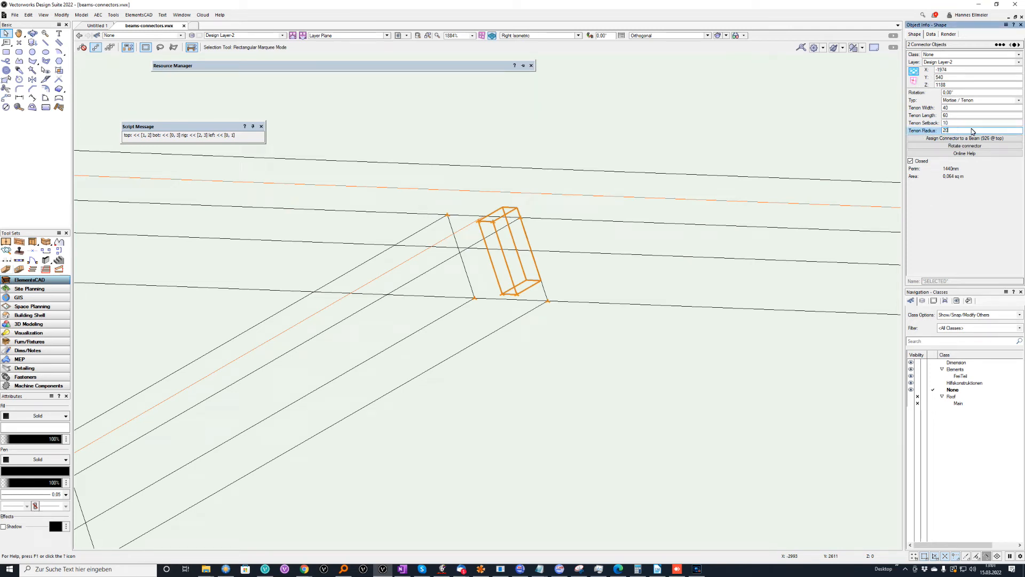
pyautogui.press('Return')
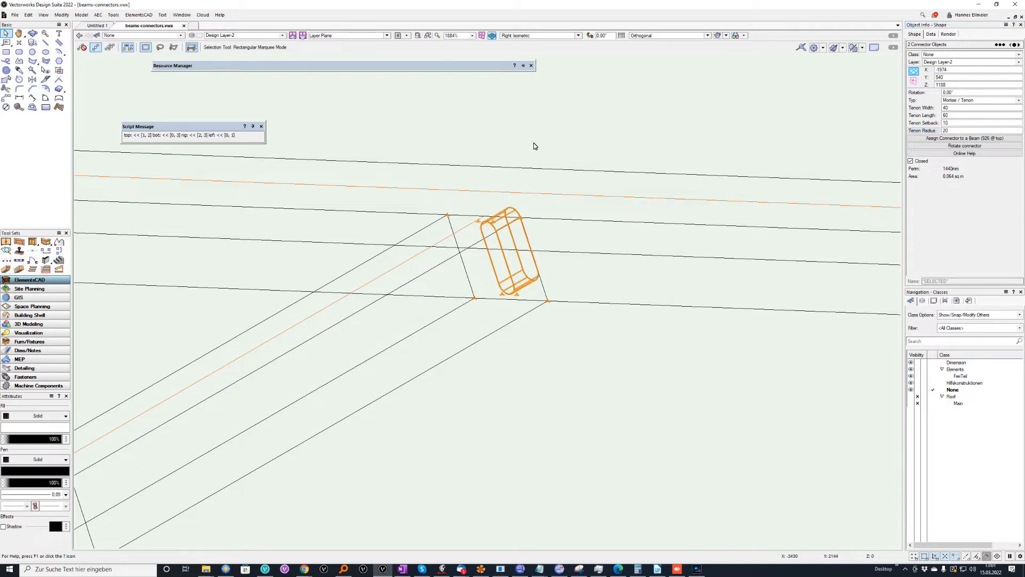
# Change the type of both joint connectors to Drilling / Circular Pocket
pyautogui.scroll(-5, 534, 145)
pyautogui.scroll(2, 540, 131)
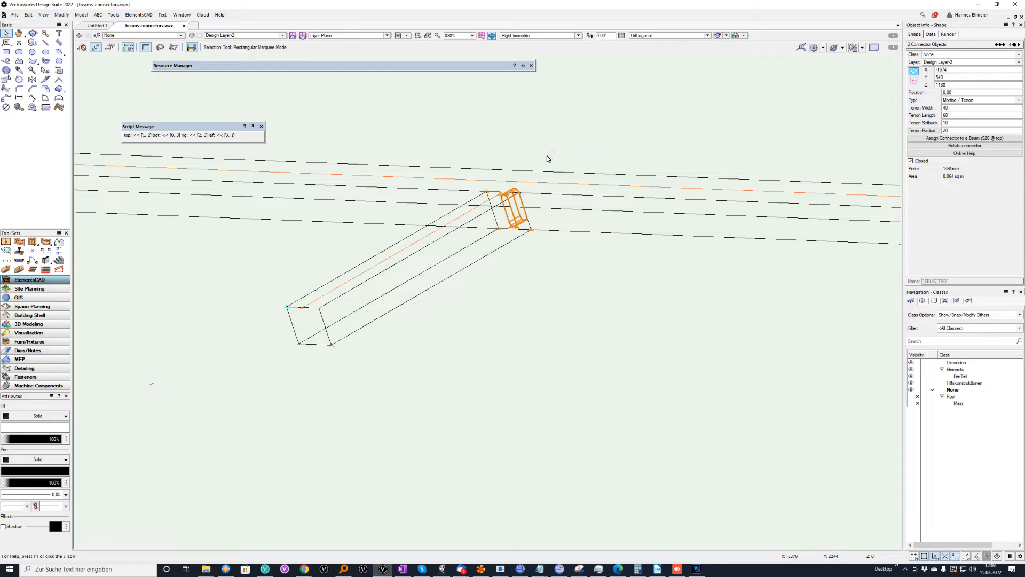
pyautogui.click(961, 101)
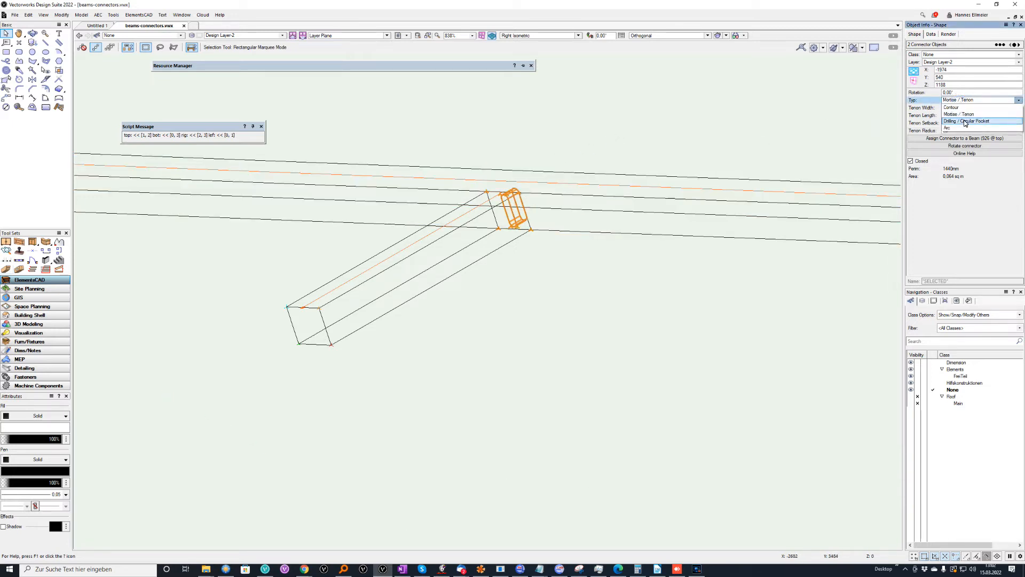
pyautogui.click(966, 121)
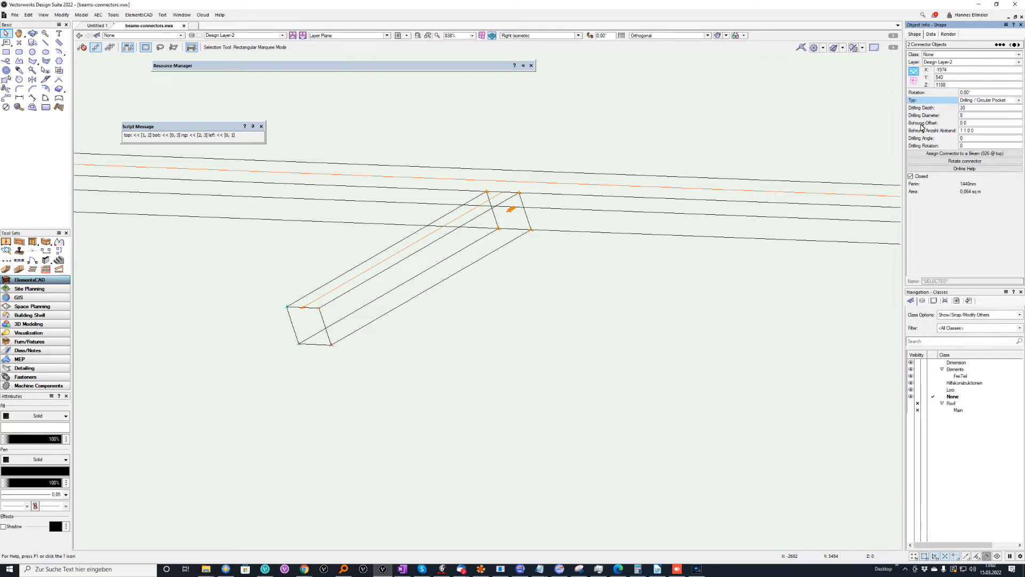
# Set the connectors' drilling count and spacing to 2 1 20 0 for two drillings in a row, 20 mm apart
pyautogui.scroll(5, 460, 146)
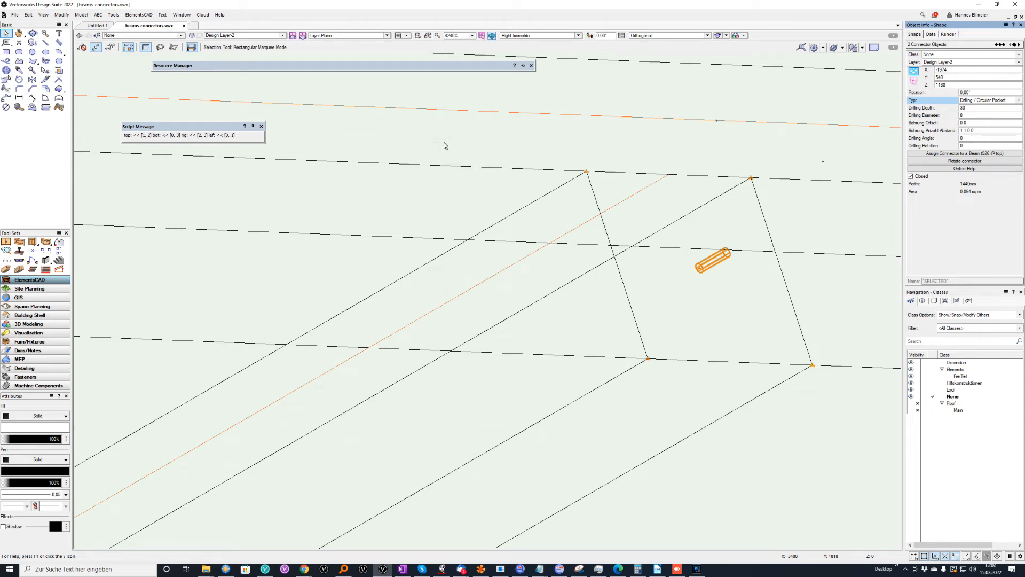
pyautogui.click(966, 133)
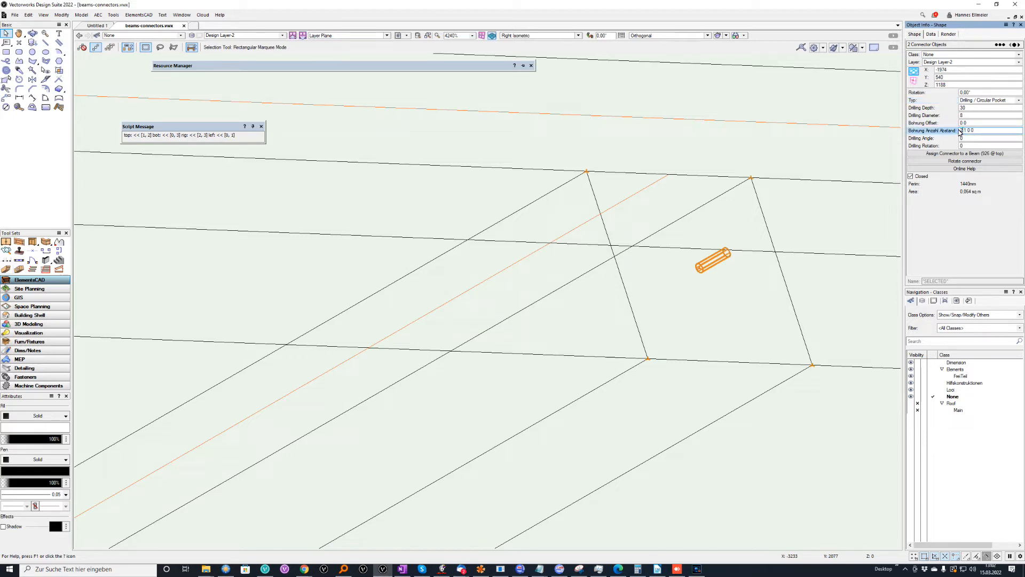
pyautogui.press('Return')
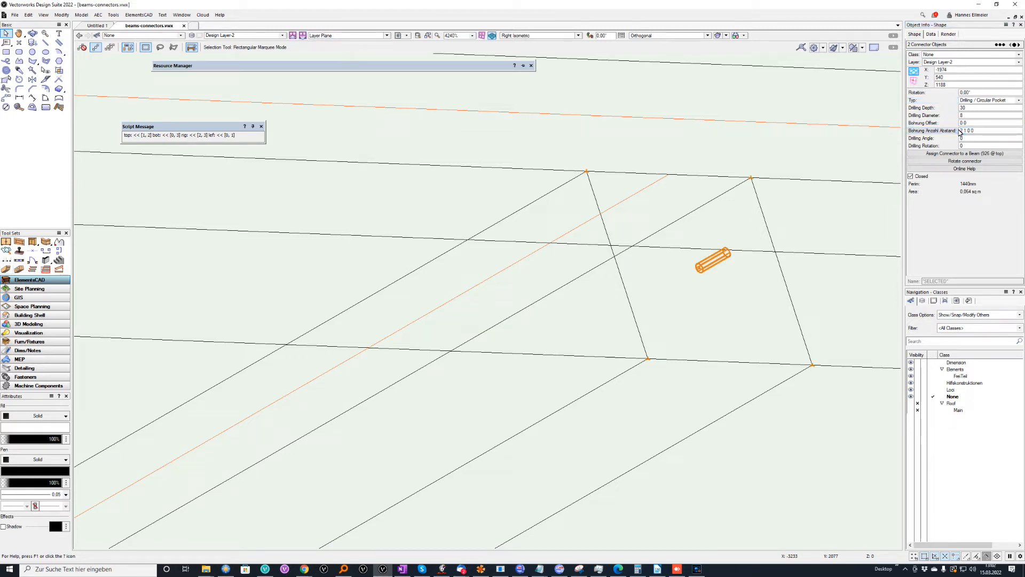
pyautogui.press('alt')
pyautogui.click(973, 132)
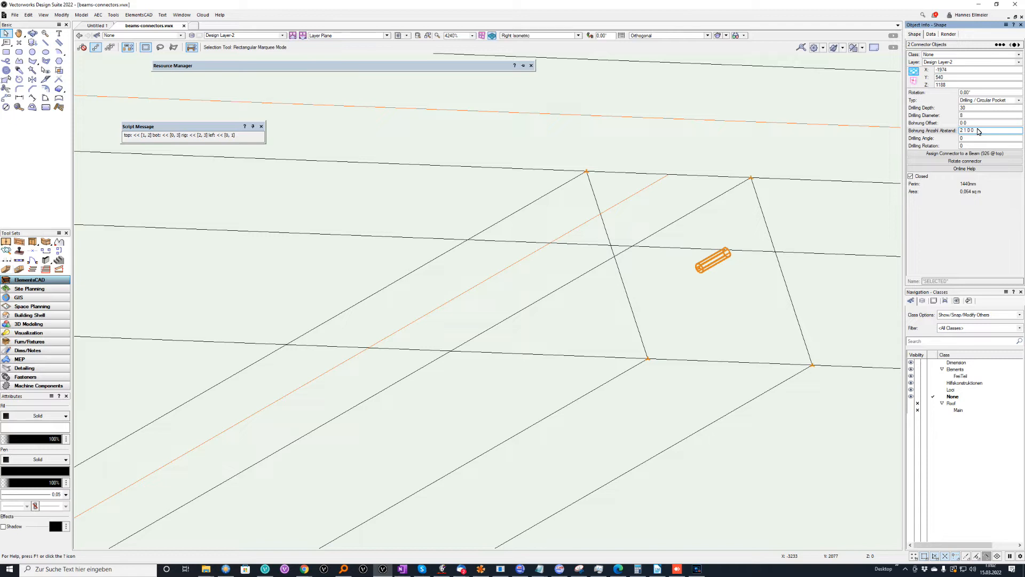
pyautogui.press('Return')
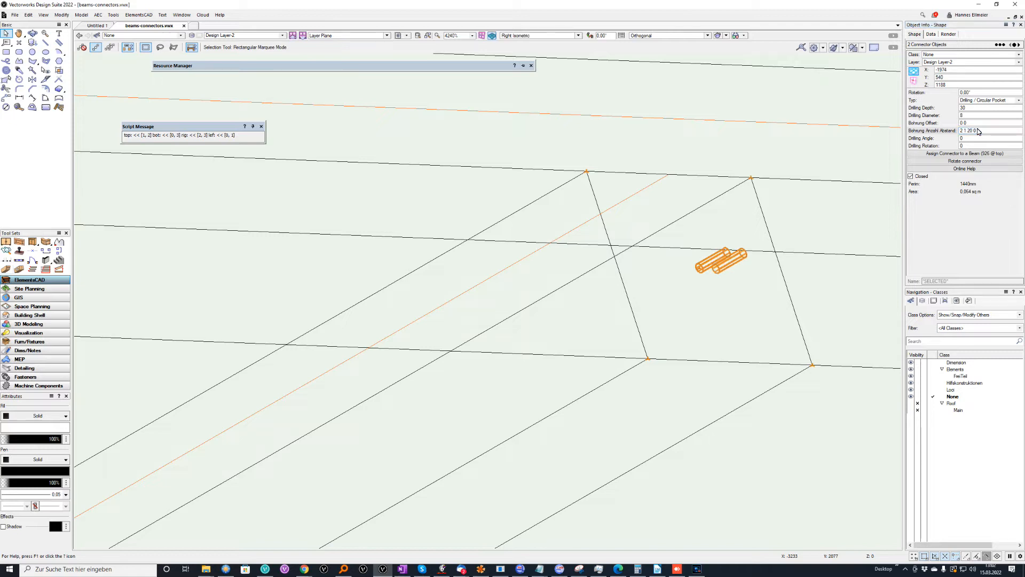
# Expand the drilling pattern to three by two with spacings of 20 and 40 mm, giving 3 2 20 40
pyautogui.click(950, 130)
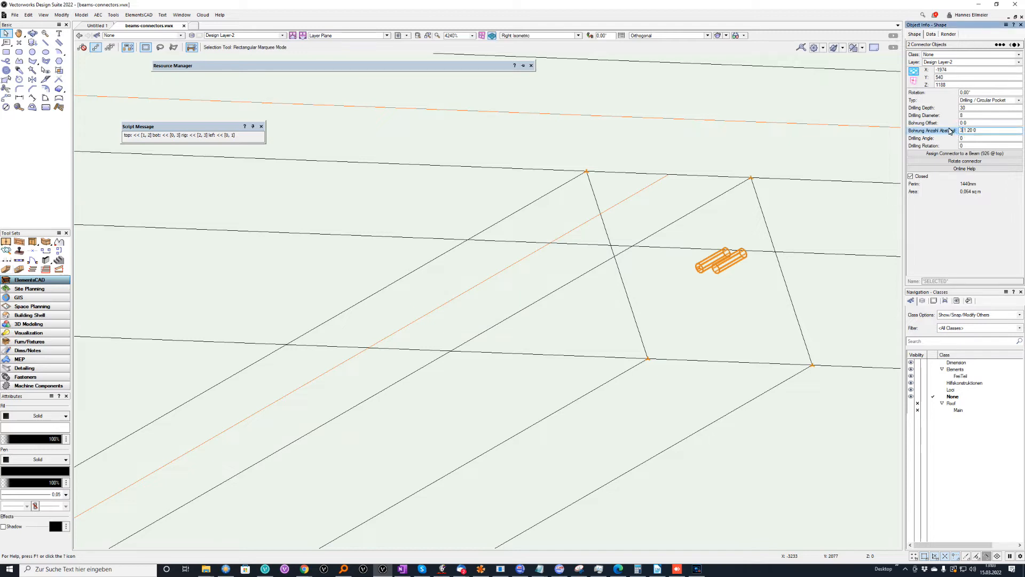
pyautogui.write('3')
pyautogui.press('Return')
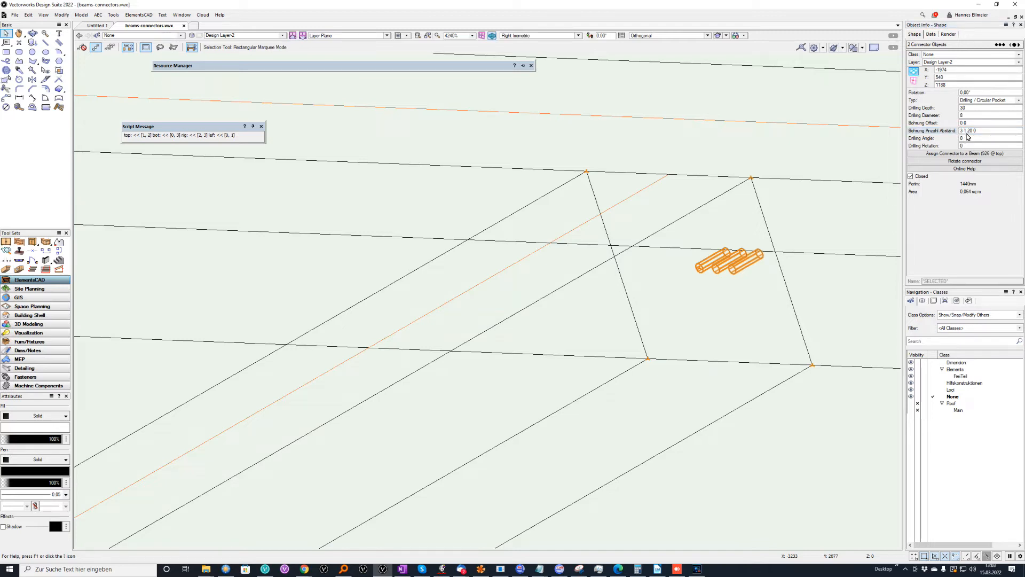
pyautogui.click(966, 131)
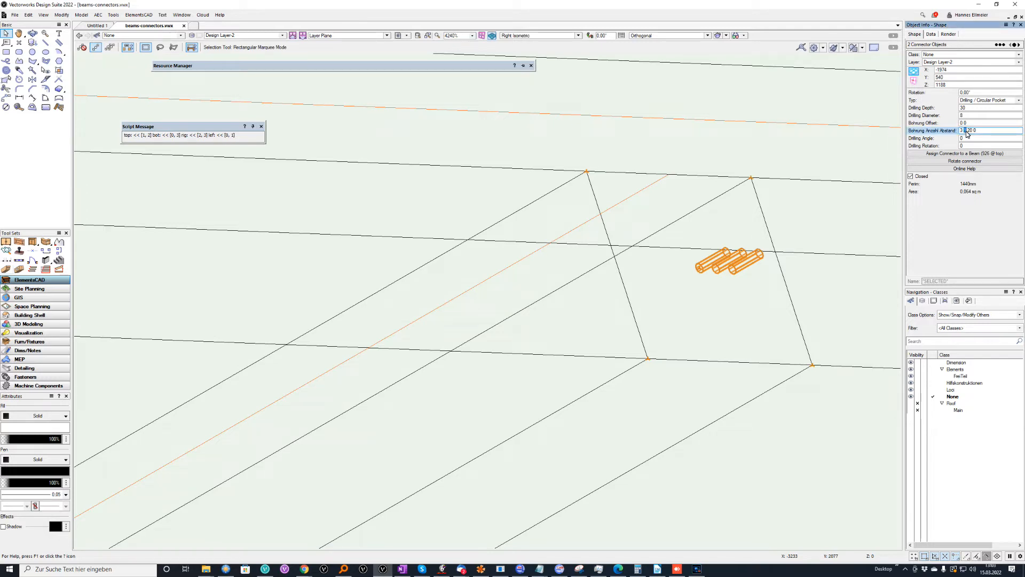
pyautogui.press('Return')
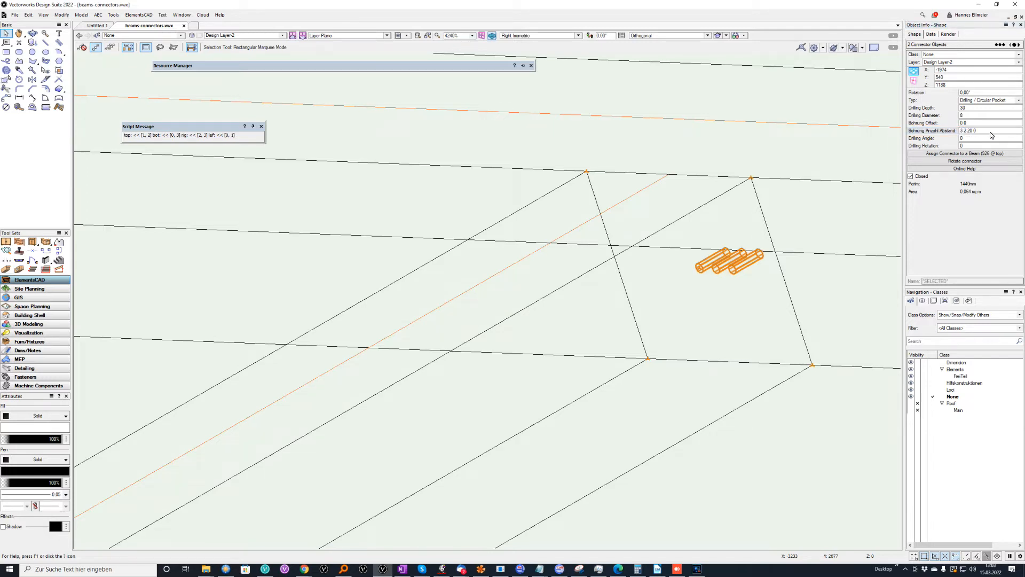
pyautogui.click(975, 132)
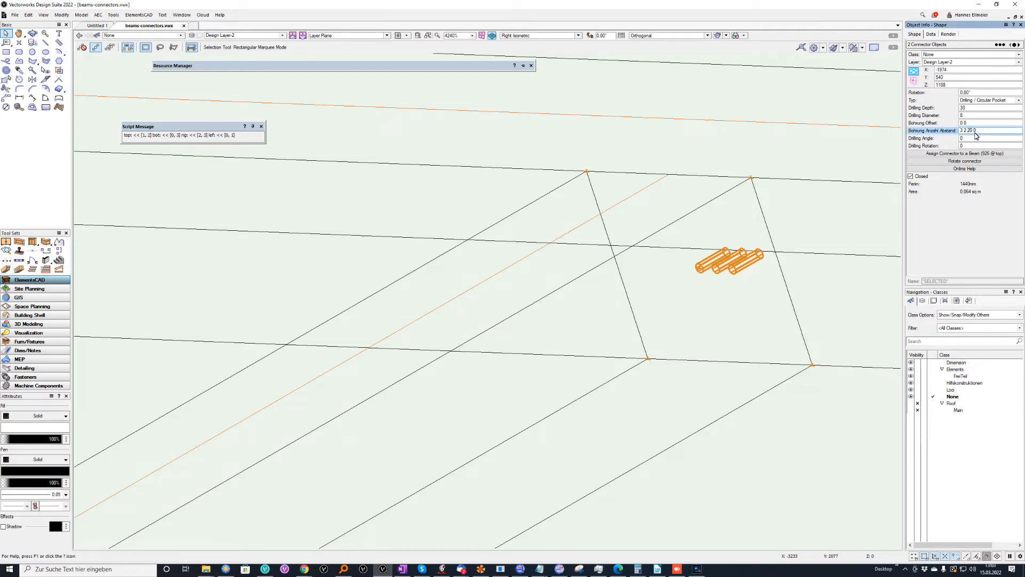
pyautogui.press('Return')
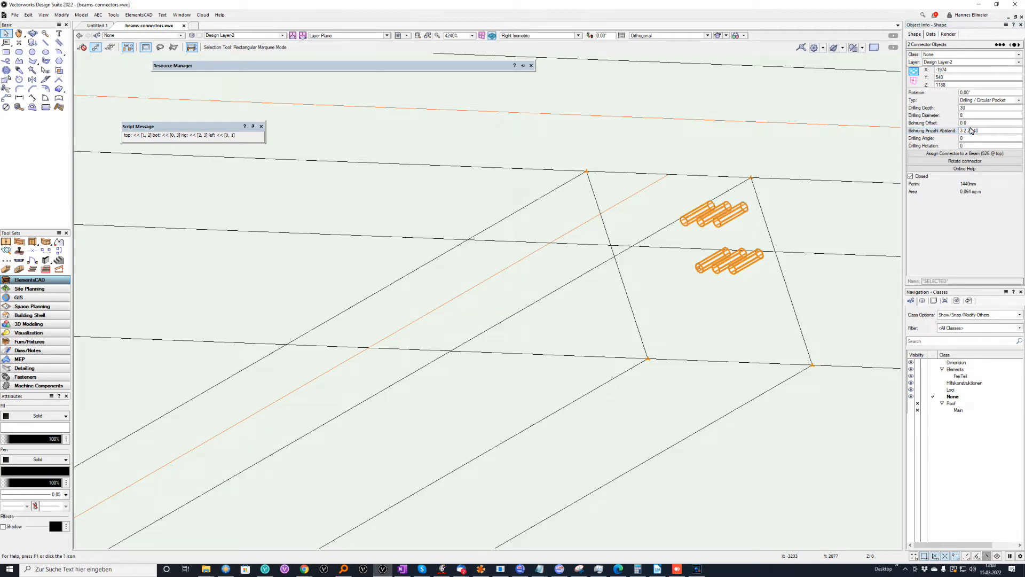
# Offset the connectors' drilling pattern by 20 and -20
pyautogui.click(965, 124)
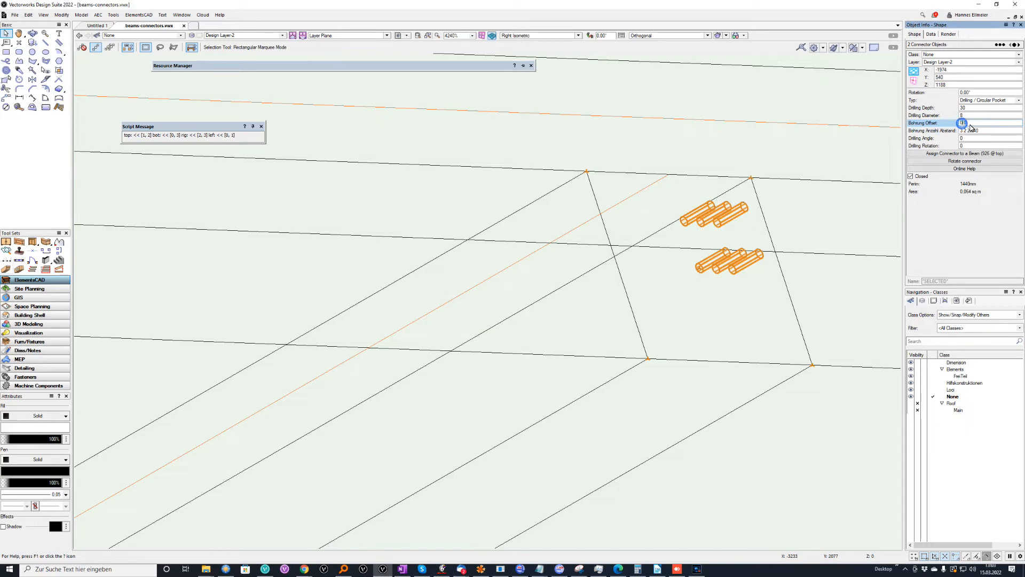
pyautogui.write('2')
pyautogui.press('Return')
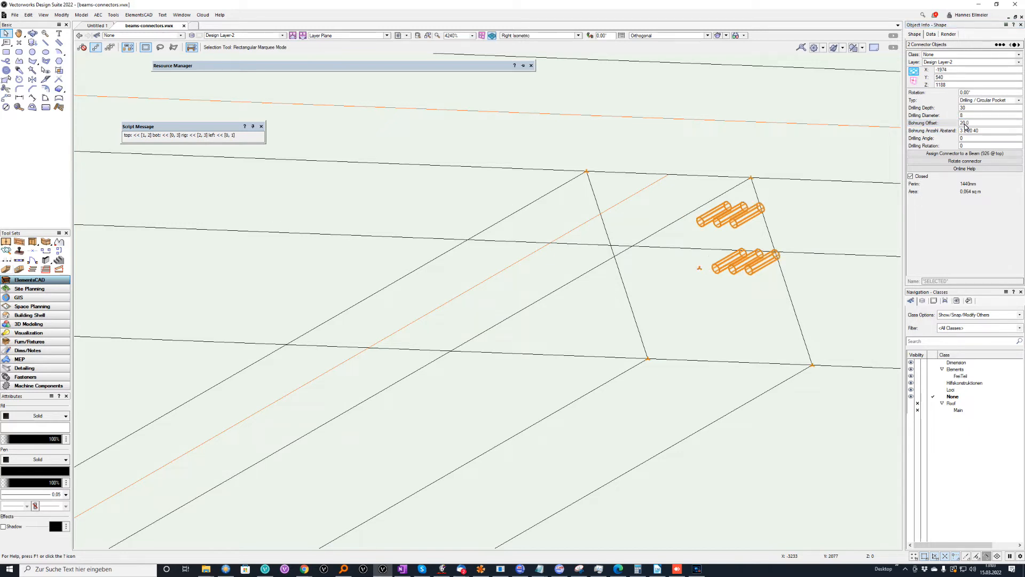
pyautogui.click(966, 123)
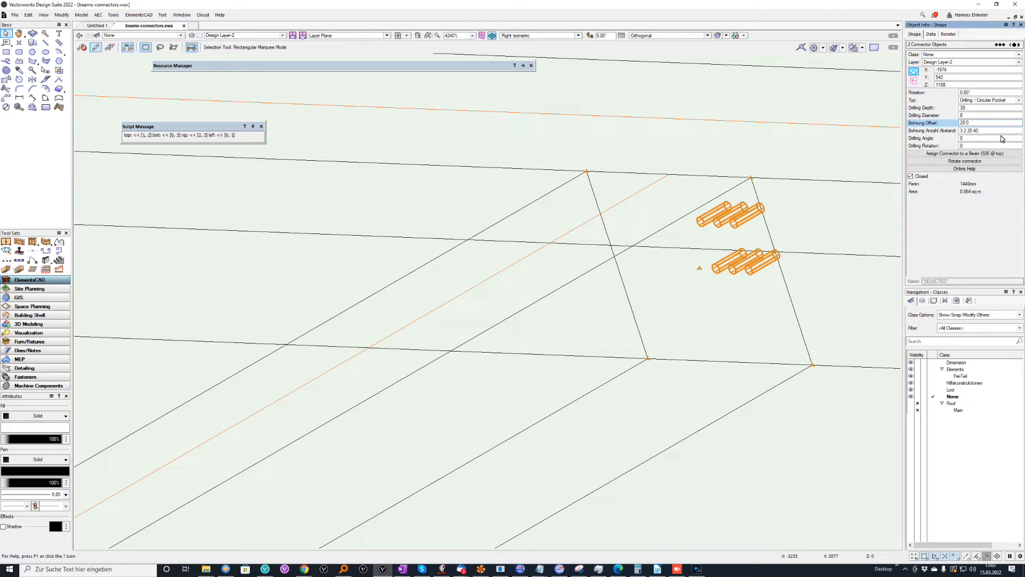
pyautogui.write('-20')
pyautogui.press('Return')
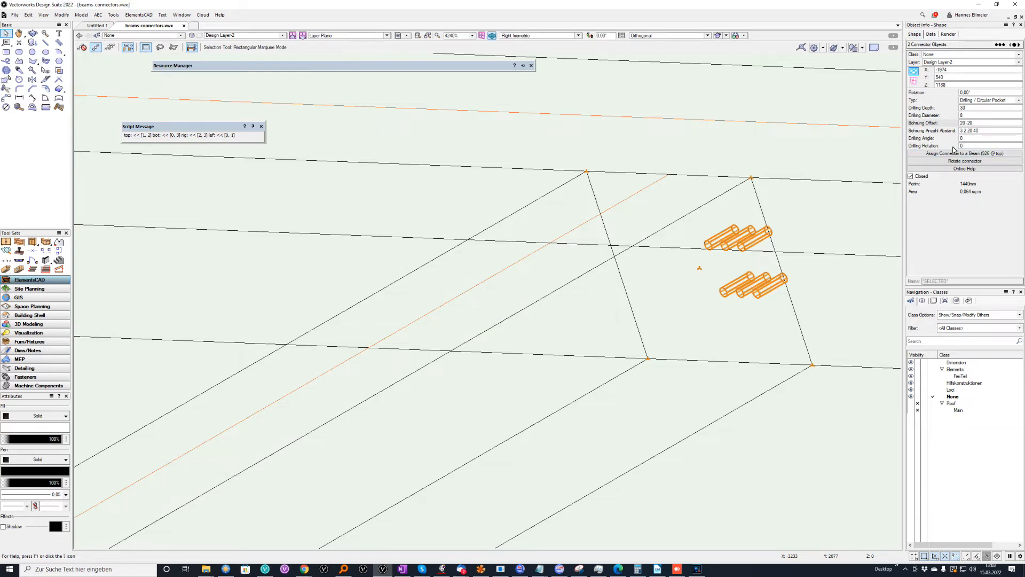
pyautogui.click(968, 140)
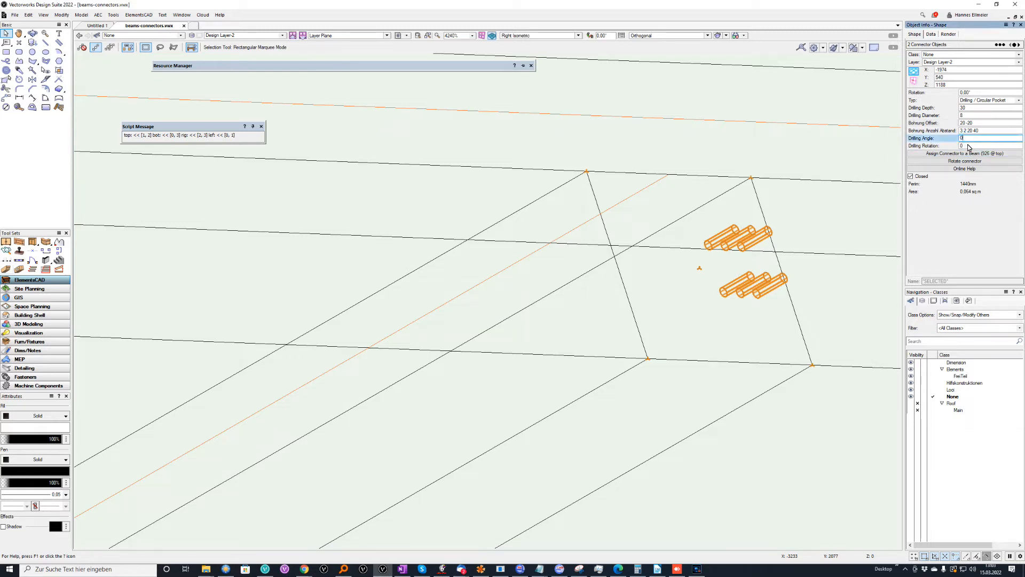
pyautogui.click(968, 146)
pyautogui.scroll(-3, 810, 235)
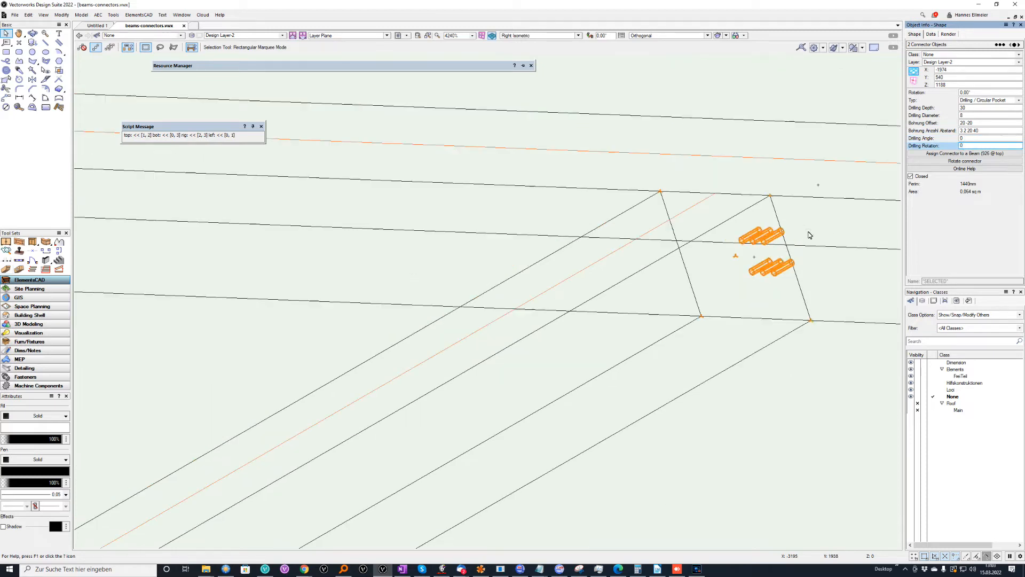
pyautogui.scroll(-3, 809, 235)
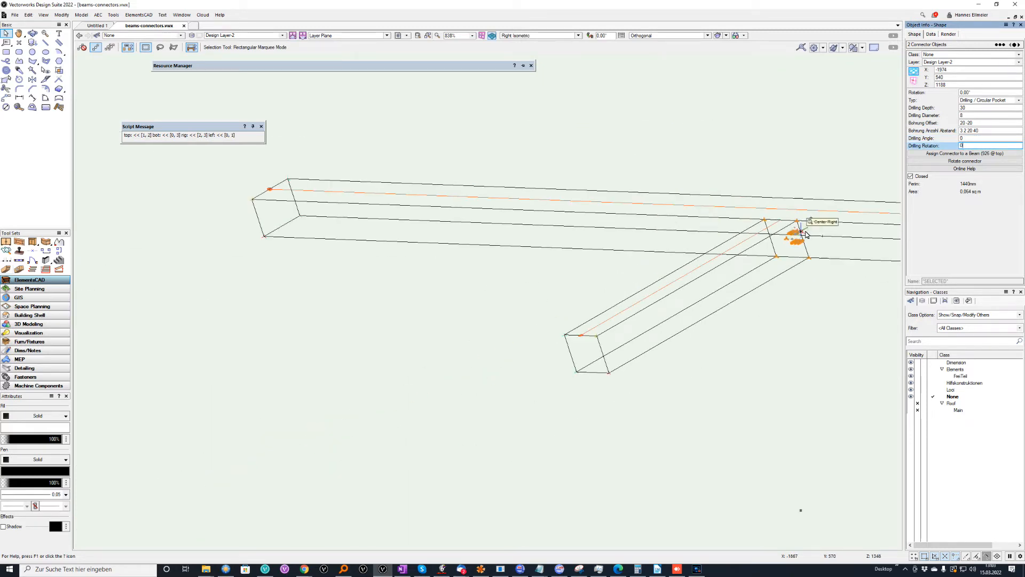
pyautogui.moveTo(807, 234); pyautogui.dragTo(770, 236, button='middle')
# On Design Layer-3 in Top/Plan view, draw a horizontal beam about 1012 mm long and 200 mm wide using centerline placement
pyautogui.click(283, 37)
pyautogui.click(235, 76)
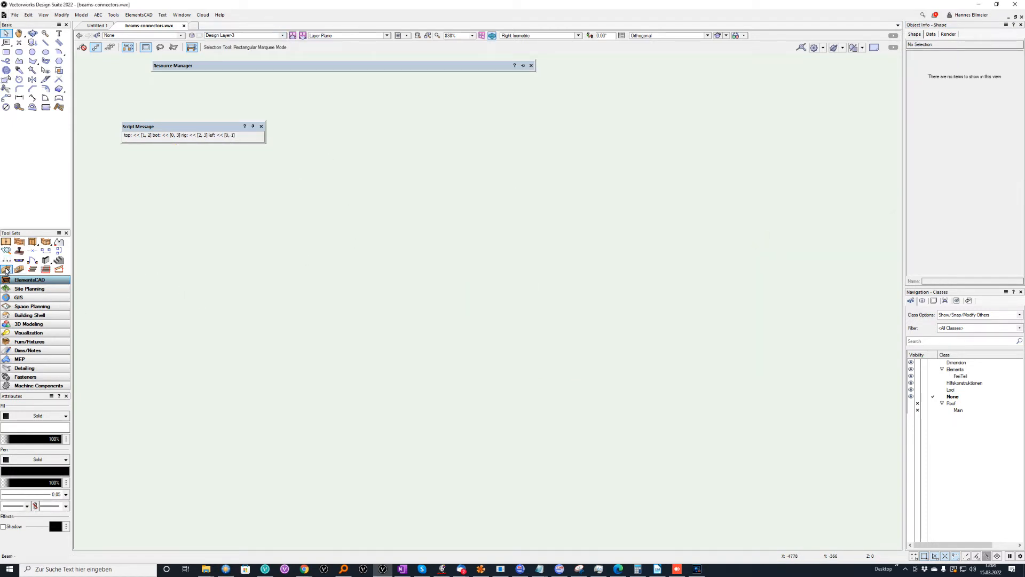
pyautogui.press('F5')
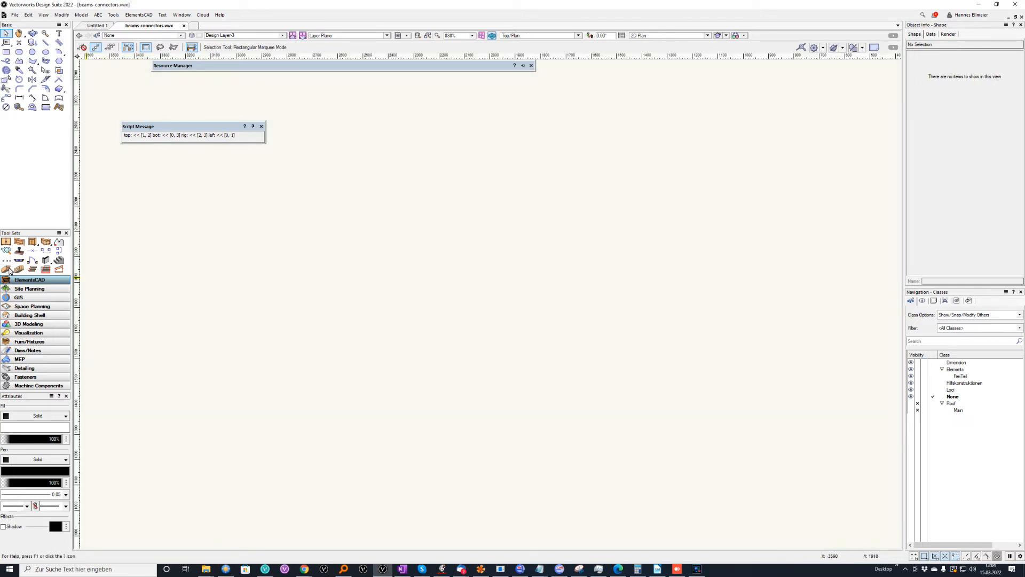
pyautogui.click(8, 270)
pyautogui.click(260, 310)
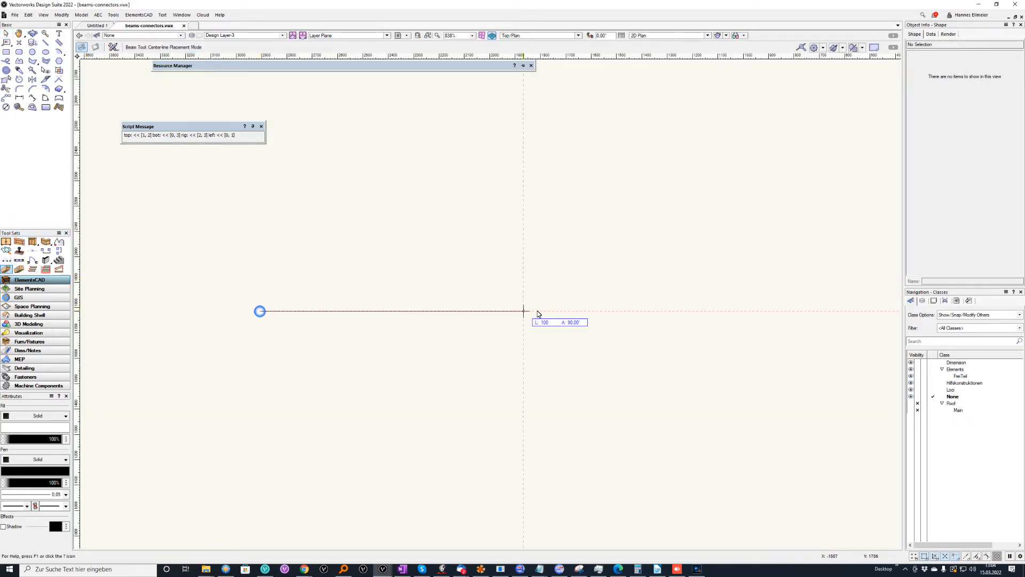
pyautogui.click(516, 311)
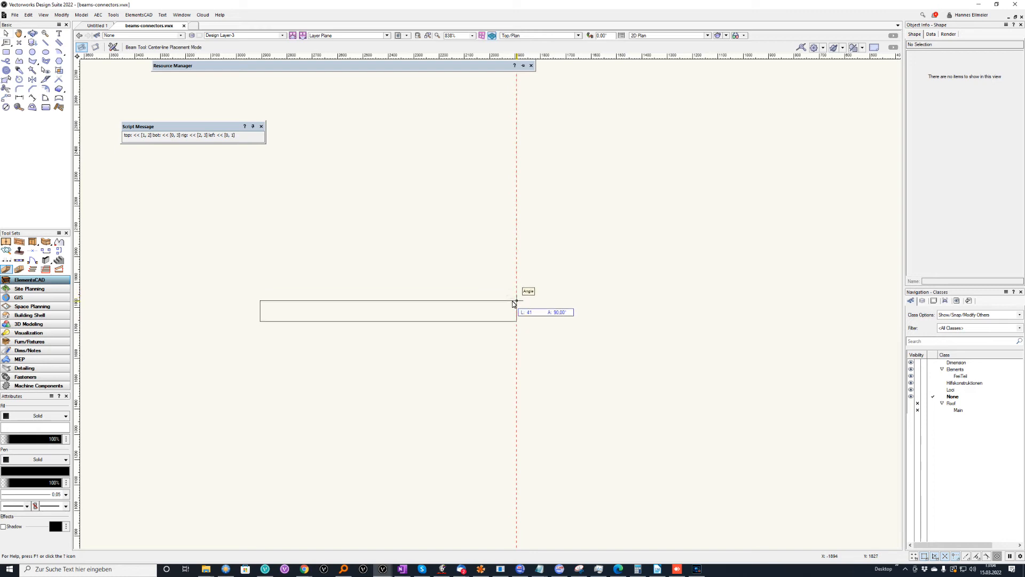
pyautogui.write('100')
pyautogui.press('Return')
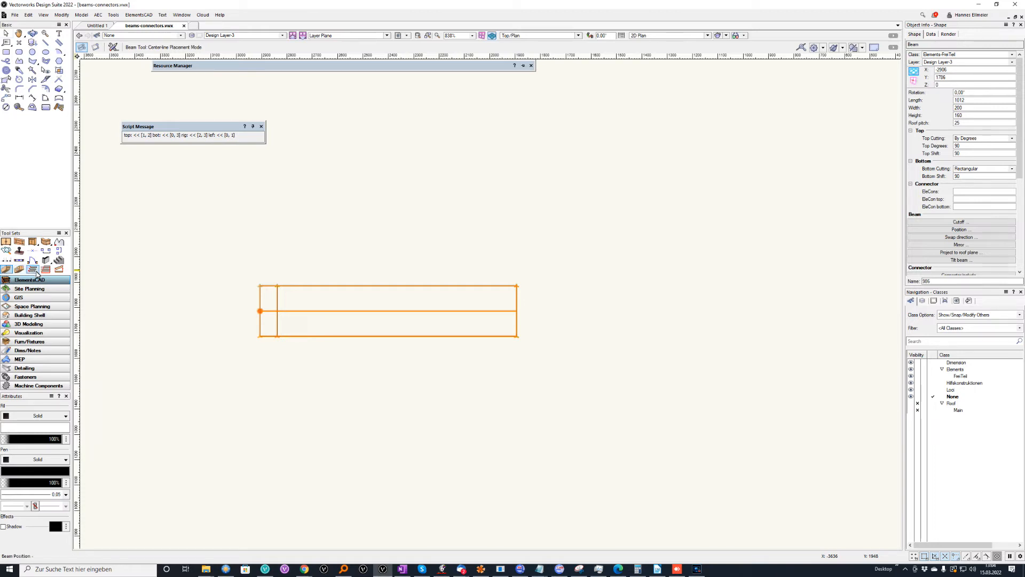
# Duplicate the beam about 336 mm above the original using Beam Position's multiple-points mode, and select only the copy
pyautogui.scroll(-1, 173, 264)
pyautogui.moveTo(177, 266); pyautogui.dragTo(361, 325, button='middle')
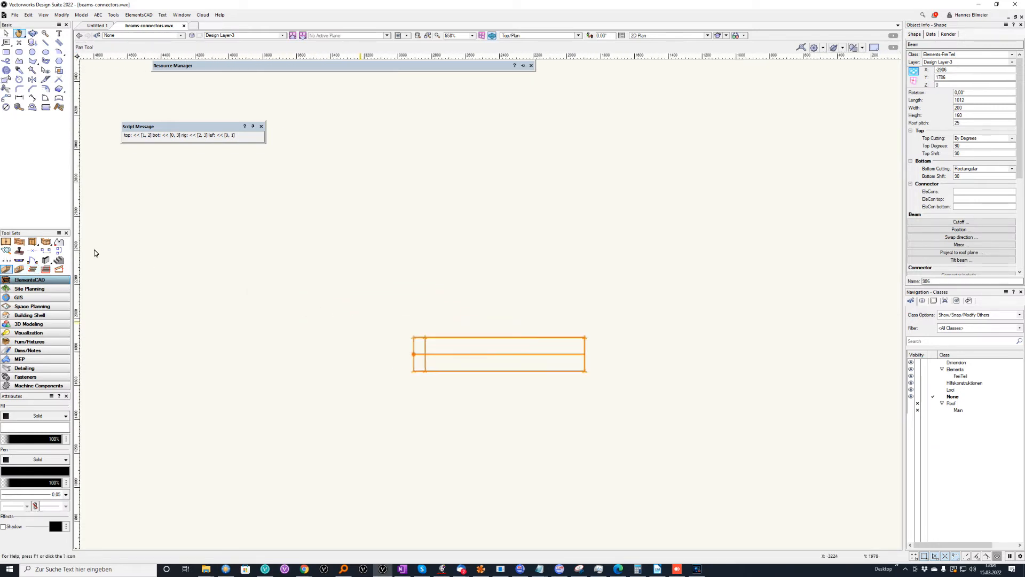
pyautogui.click(34, 270)
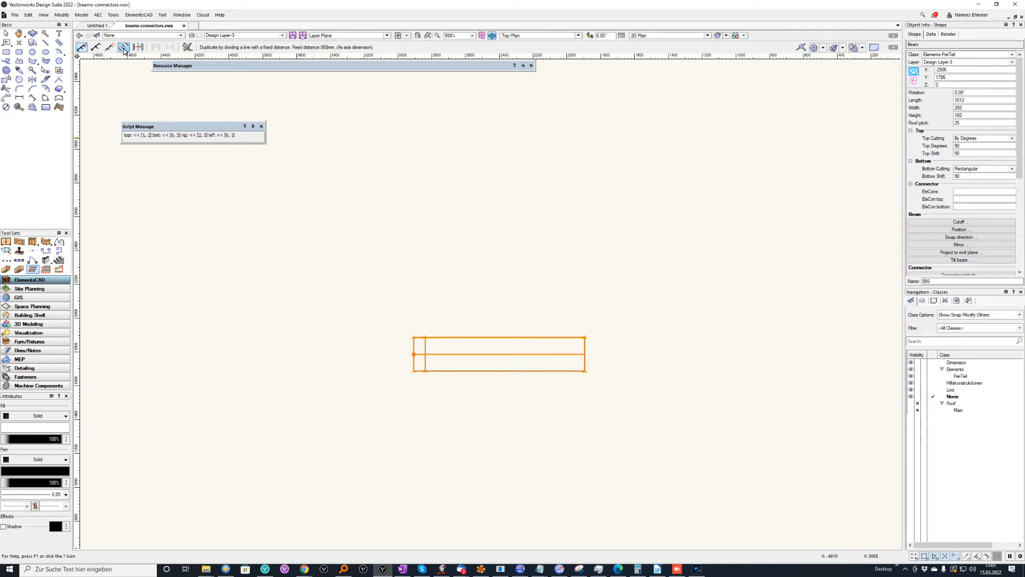
pyautogui.click(123, 47)
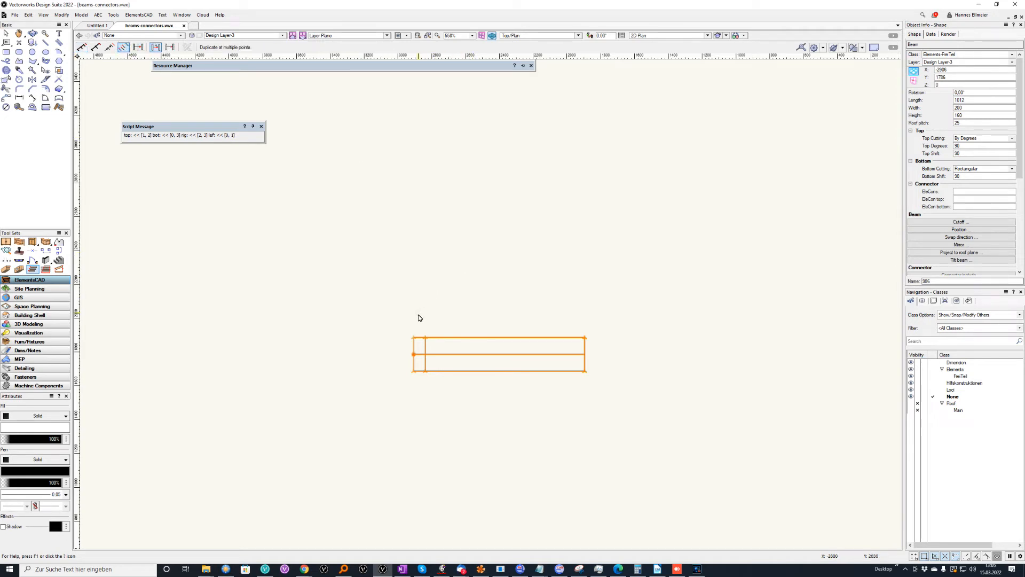
pyautogui.click(414, 337)
pyautogui.click(414, 281)
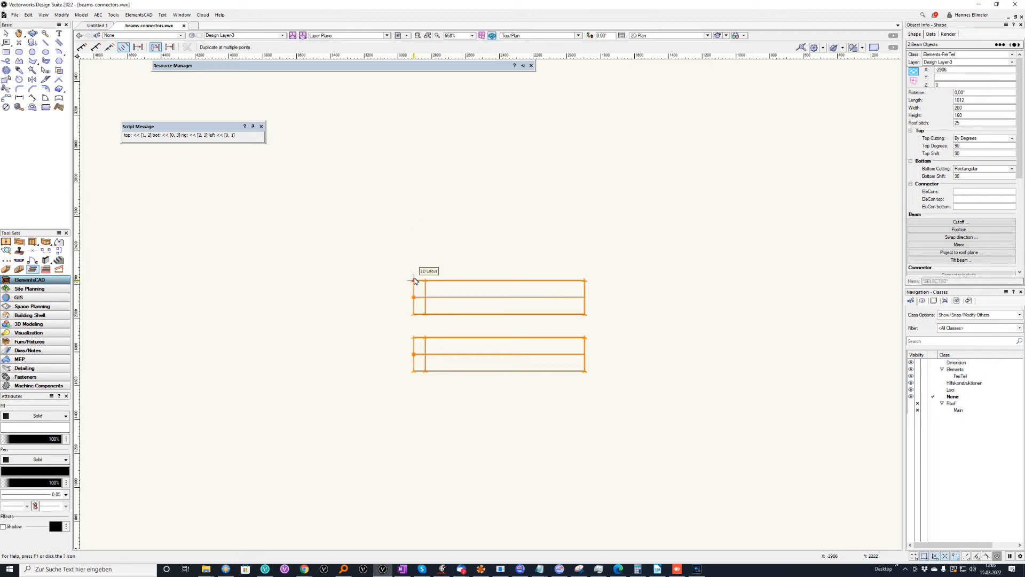
pyautogui.press('x')
pyautogui.click(442, 280)
pyautogui.click(46, 269)
pyautogui.click(414, 280)
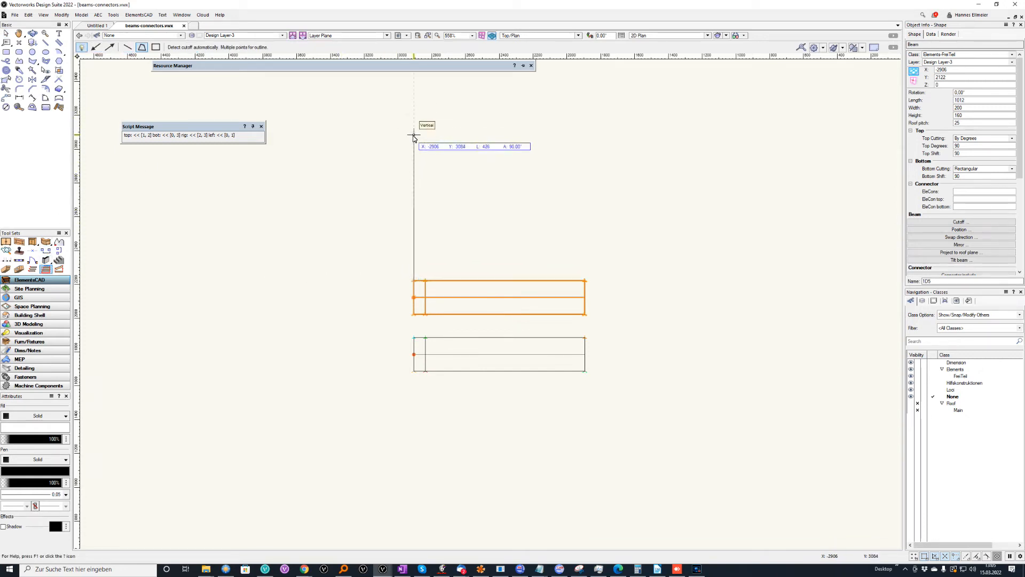
pyautogui.doubleClick(414, 88)
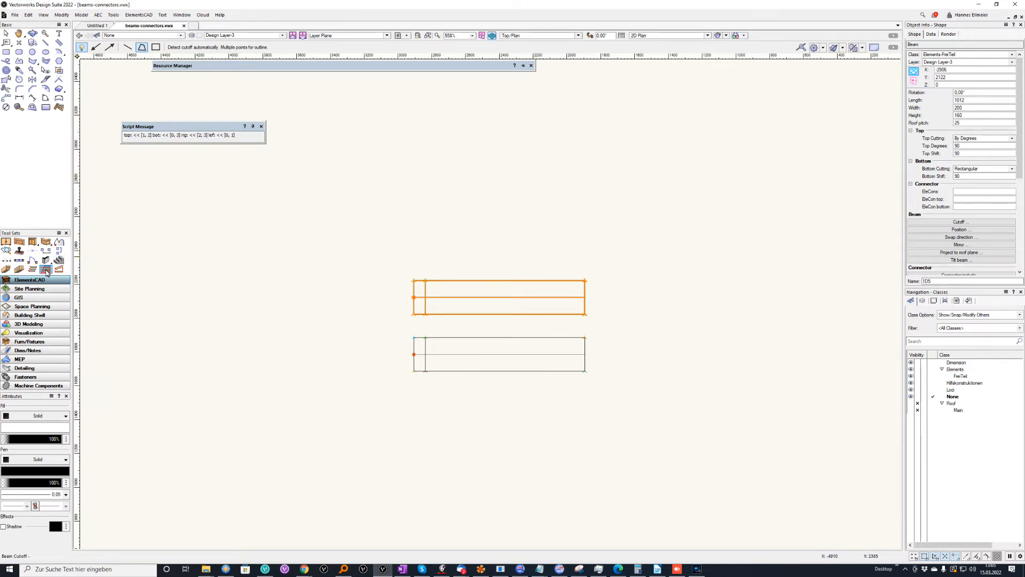
# Duplicate the selected upper beam at three irregularly spaced points vertically above it with Beam Position
pyautogui.click(32, 270)
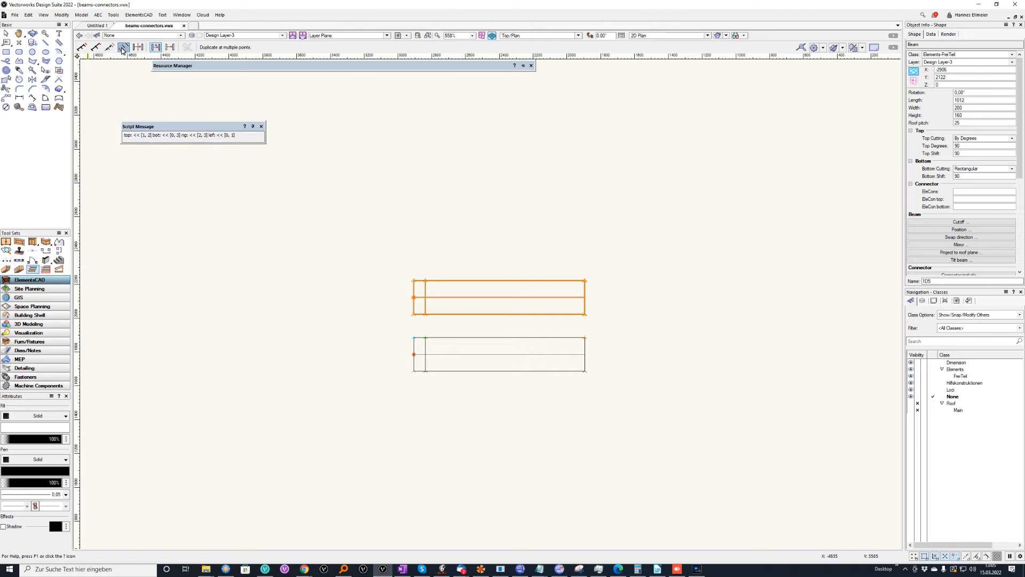
pyautogui.click(415, 280)
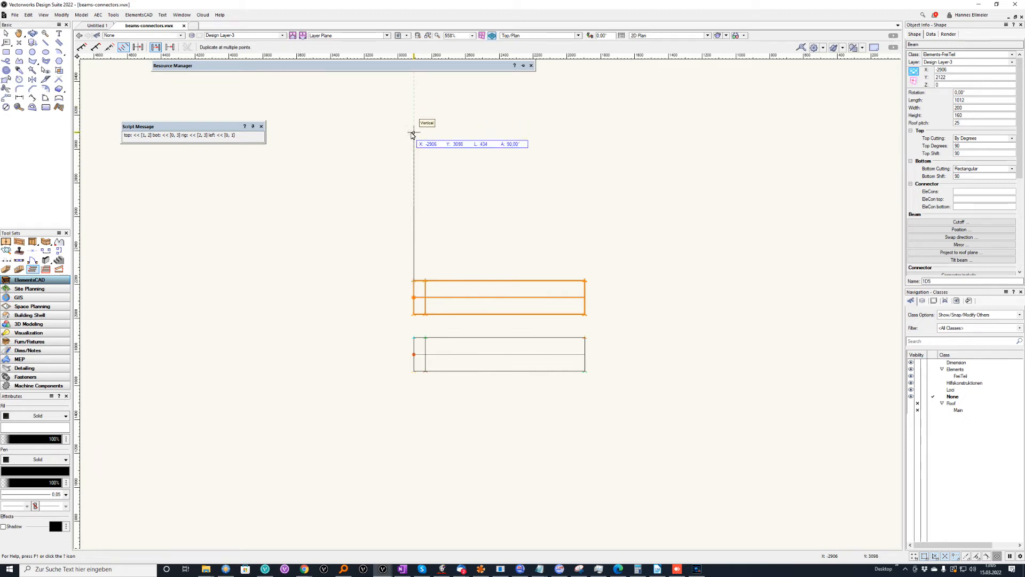
pyautogui.click(413, 84)
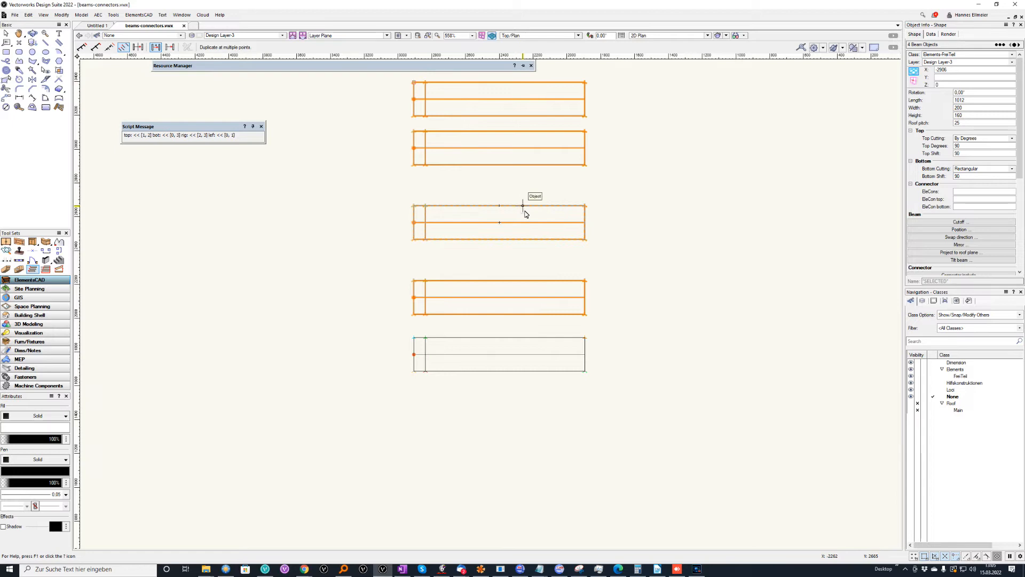
# Select all five beams and mirror copies of them across their right ends
pyautogui.moveTo(524, 211); pyautogui.dragTo(542, 318, button='middle')
pyautogui.click(6, 33)
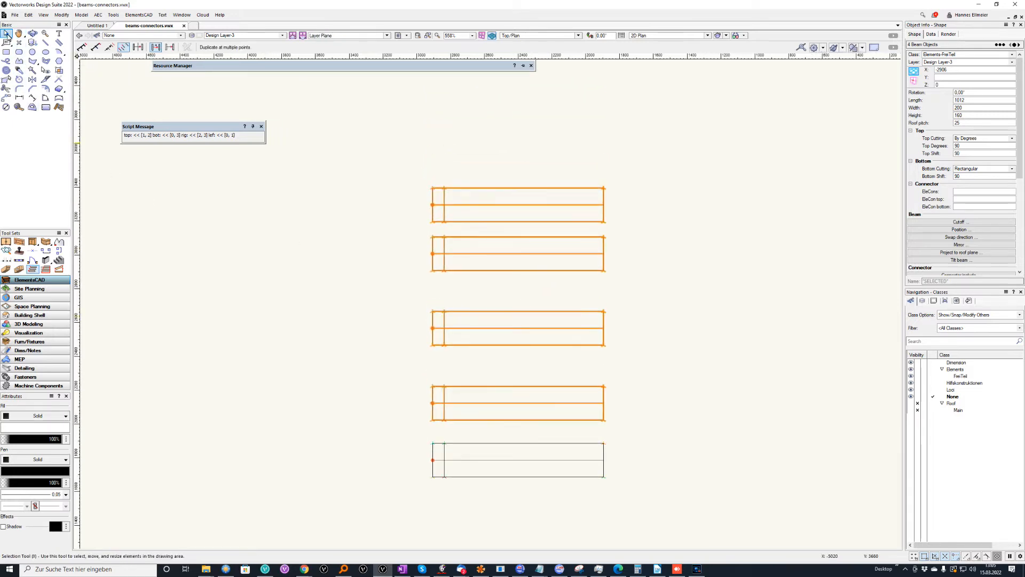
pyautogui.moveTo(367, 159); pyautogui.dragTo(662, 496)
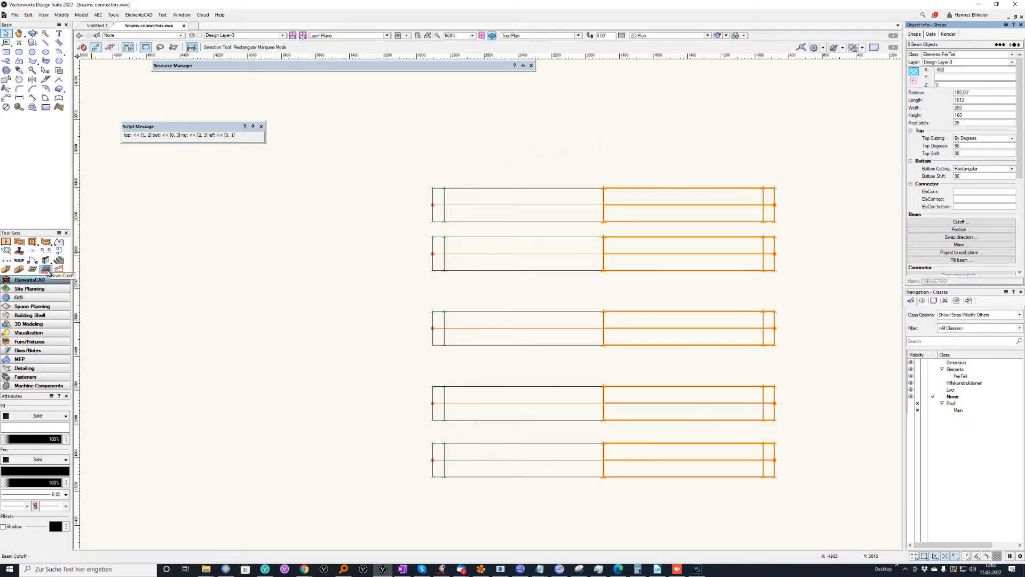
# Cut the outer ends of the five mirrored beams along a slanted line using Beam Cutoff's automatic two-point line mode
pyautogui.click(46, 269)
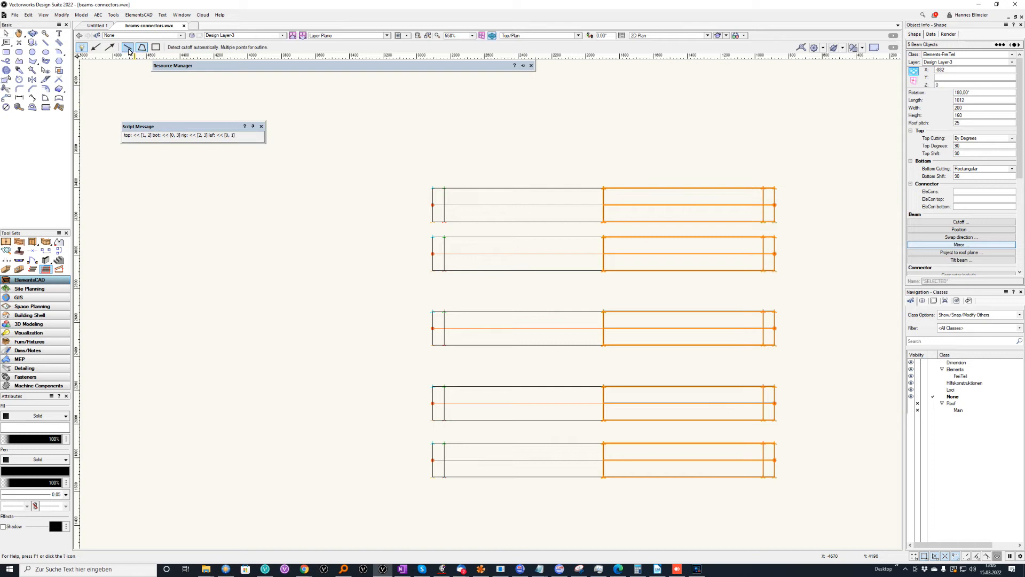
pyautogui.click(141, 47)
pyautogui.click(129, 48)
pyautogui.click(129, 48)
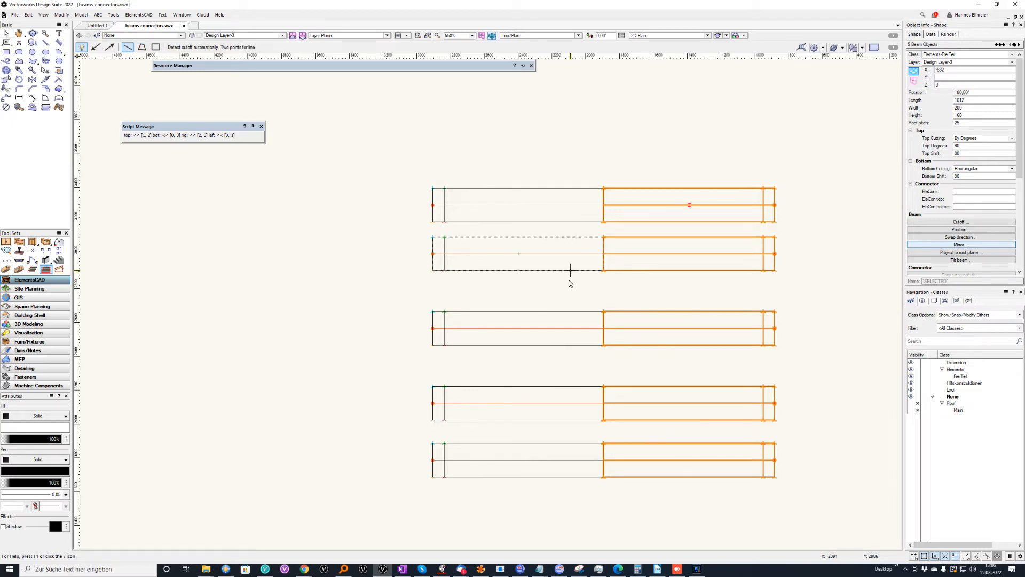
pyautogui.click(756, 488)
pyautogui.click(716, 162)
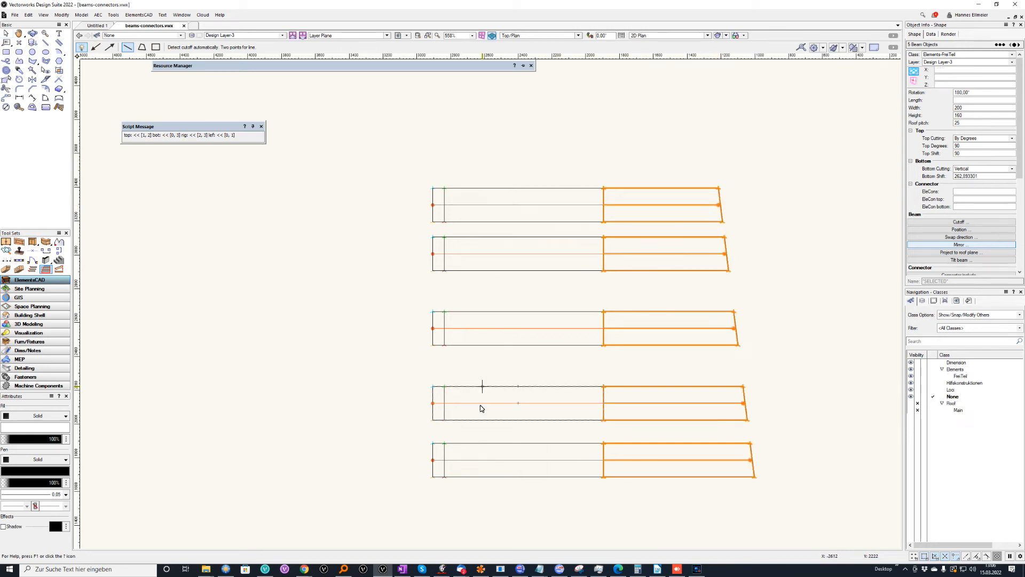
pyautogui.click(442, 498)
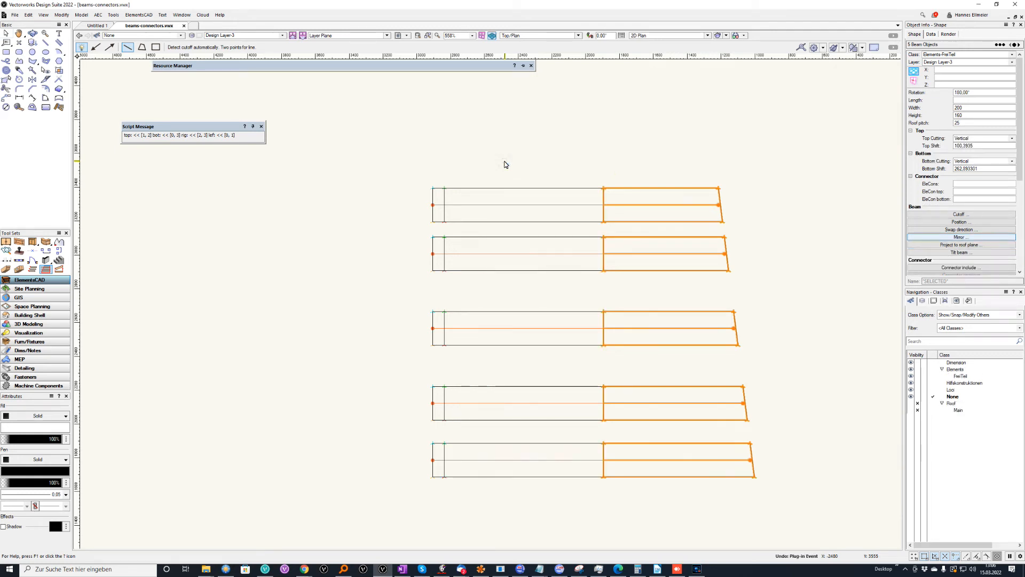
# Trim the five mirrored beams to a four-sided tapering outline with Beam Cutoff's multiple-point outline mode
pyautogui.click(143, 48)
pyautogui.click(745, 491)
pyautogui.click(705, 172)
pyautogui.click(659, 173)
pyautogui.click(613, 502)
pyautogui.click(745, 491)
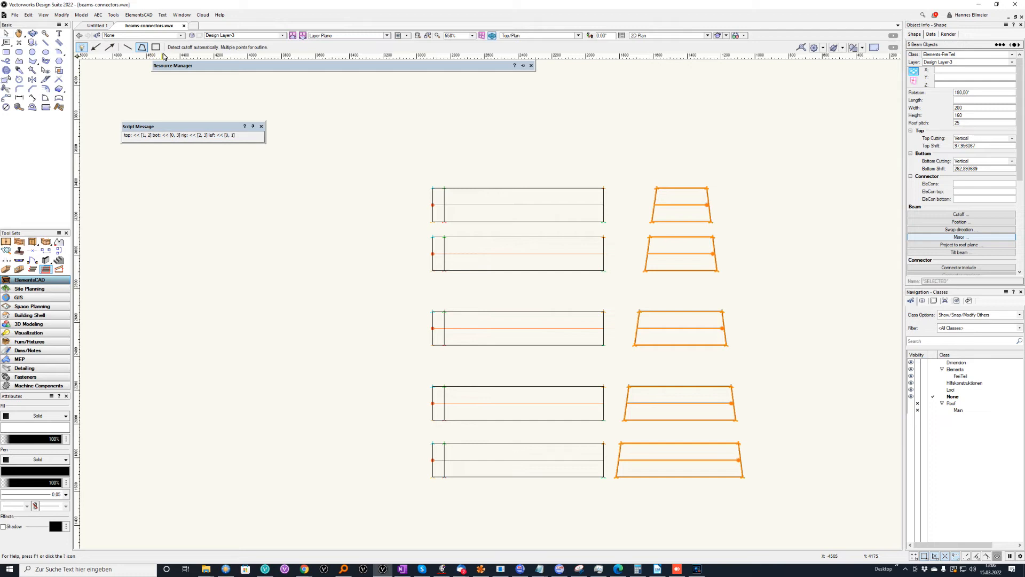
# Delete all the duplicated and trimmed beams, leaving only the original horizontal beam
pyautogui.click(6, 33)
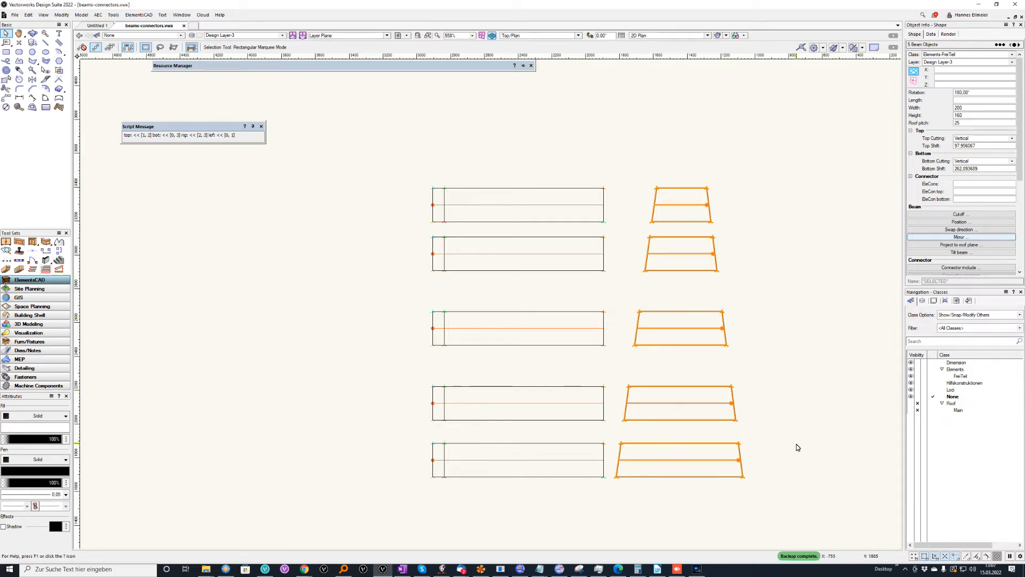
pyautogui.moveTo(791, 446); pyautogui.dragTo(366, 156)
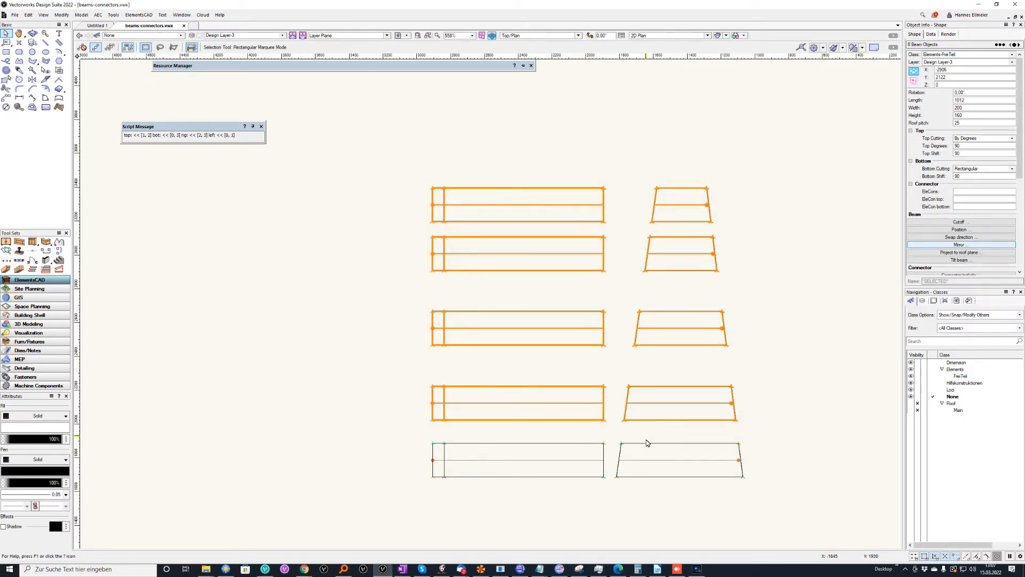
pyautogui.press('Delete')
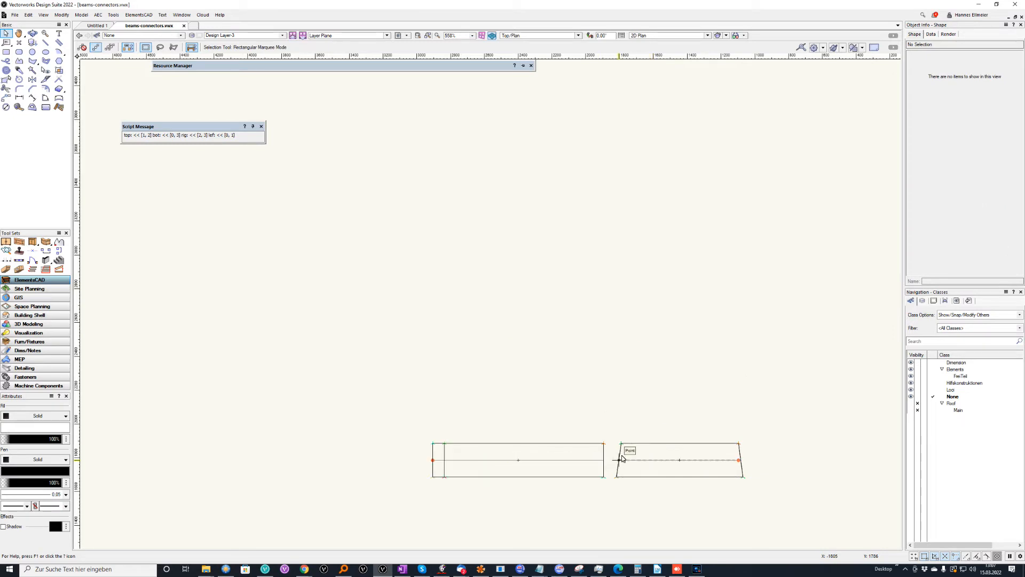
pyautogui.click(643, 445)
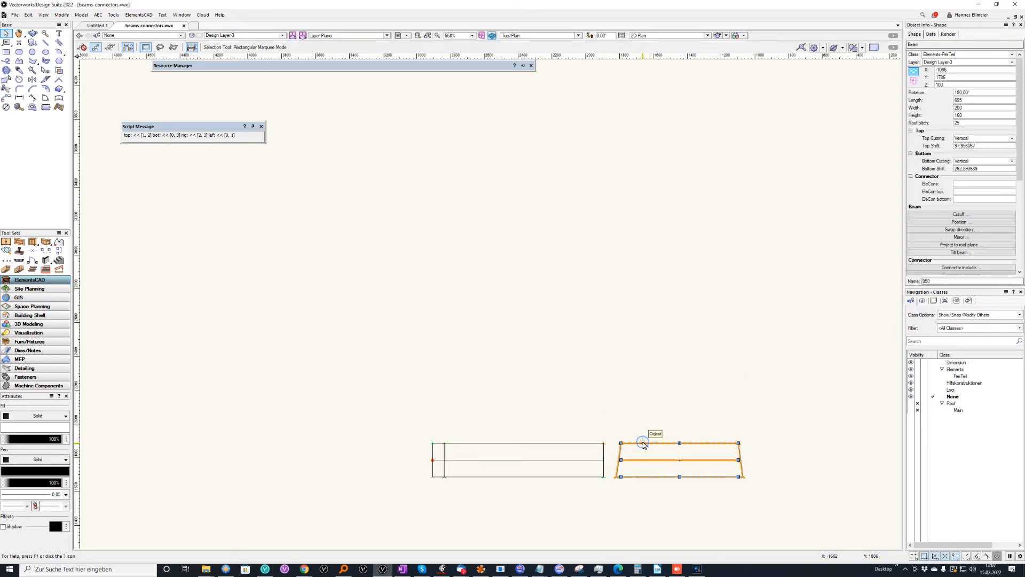
pyautogui.press('Delete')
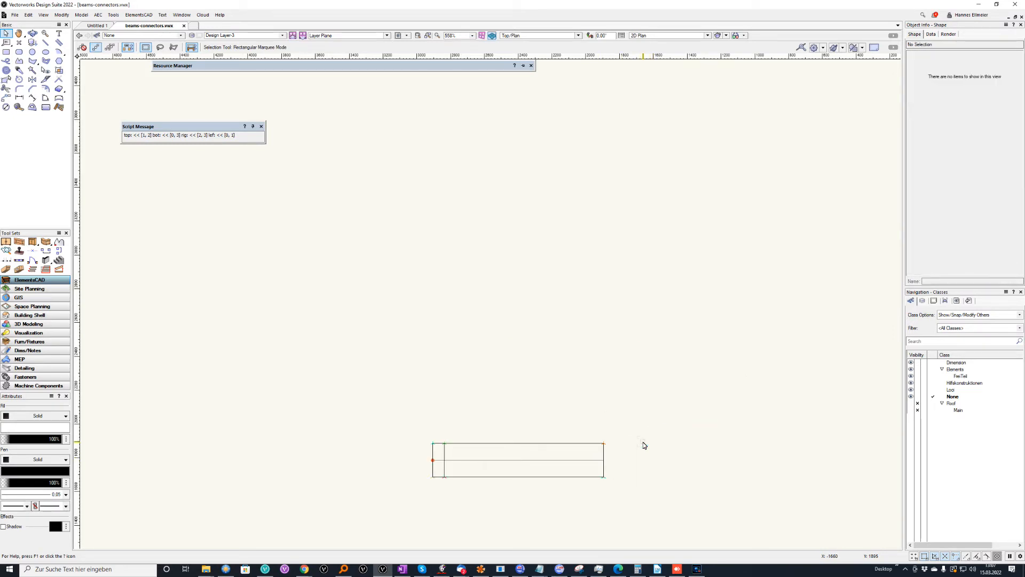
# In Front view, start a polyline on the beam's lower slanted end face and try a point-on-arc segment
pyautogui.press('KP_3')
pyautogui.scroll(3, 464, 353)
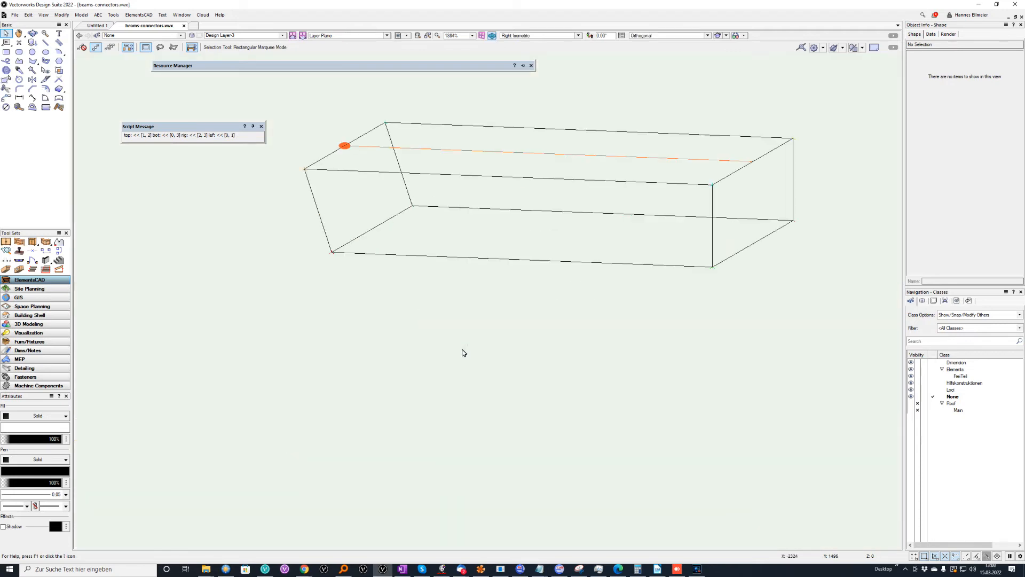
pyautogui.press('KP_2')
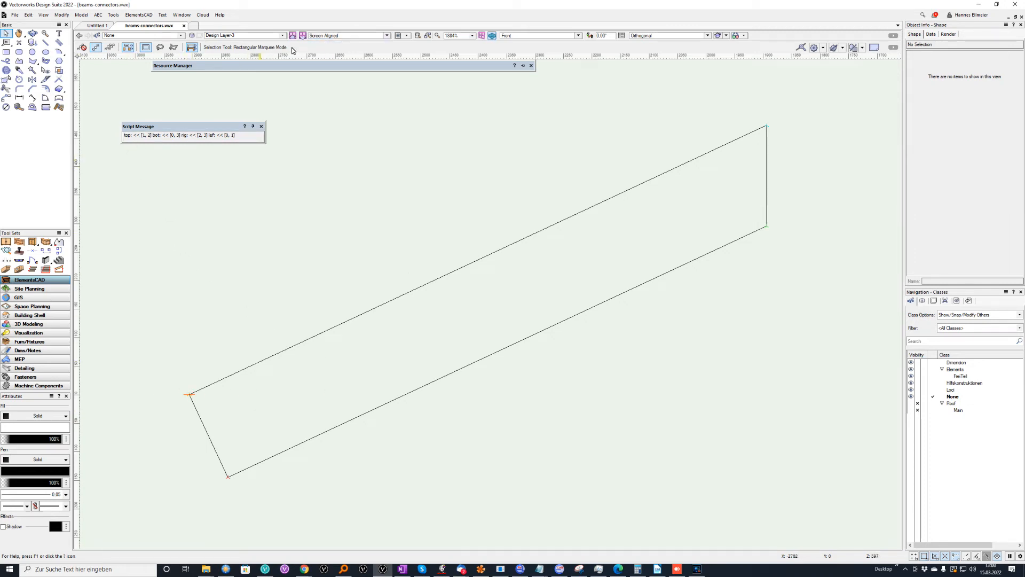
pyautogui.click(19, 61)
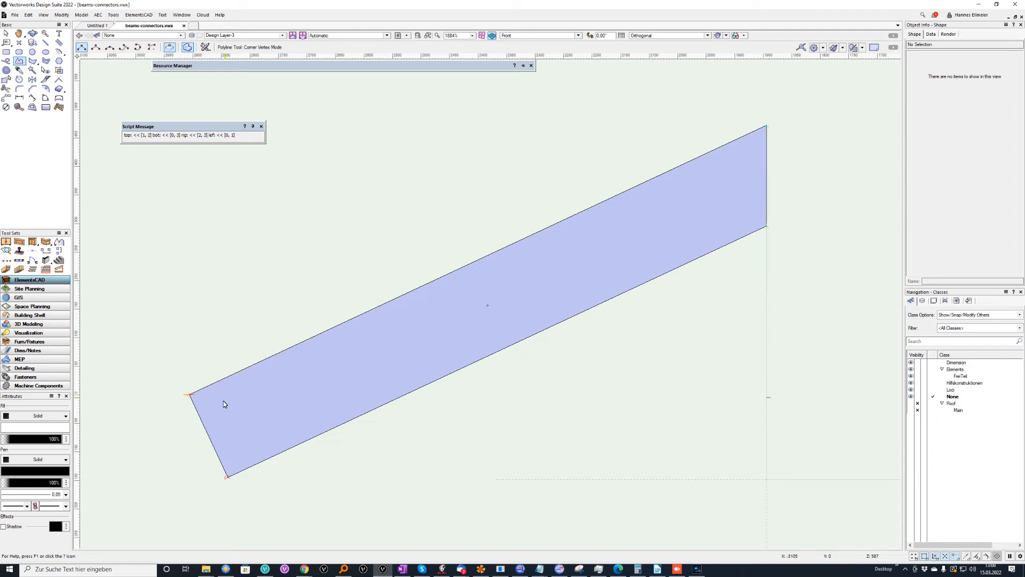
pyautogui.click(209, 437)
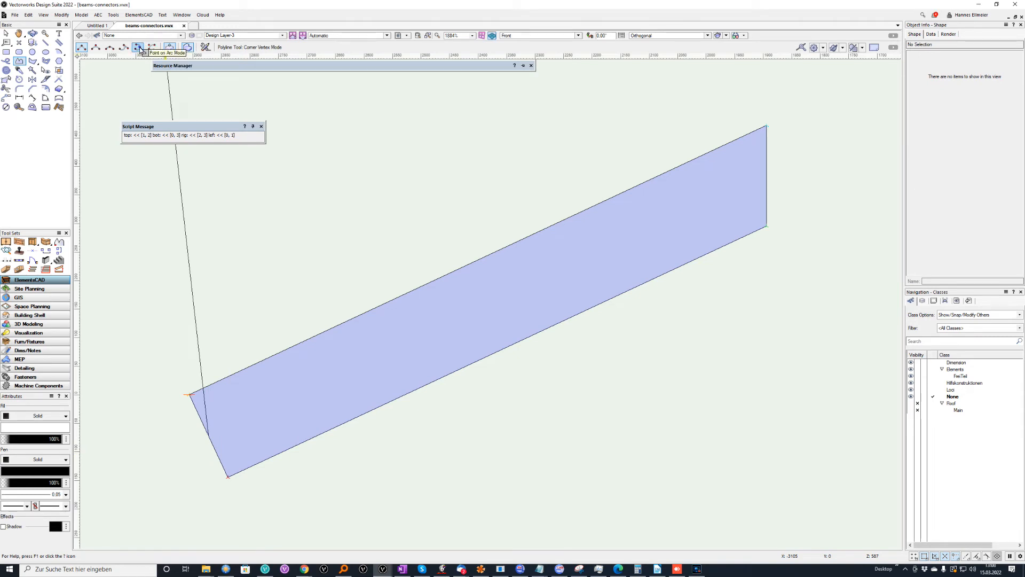
pyautogui.click(140, 49)
pyautogui.click(206, 48)
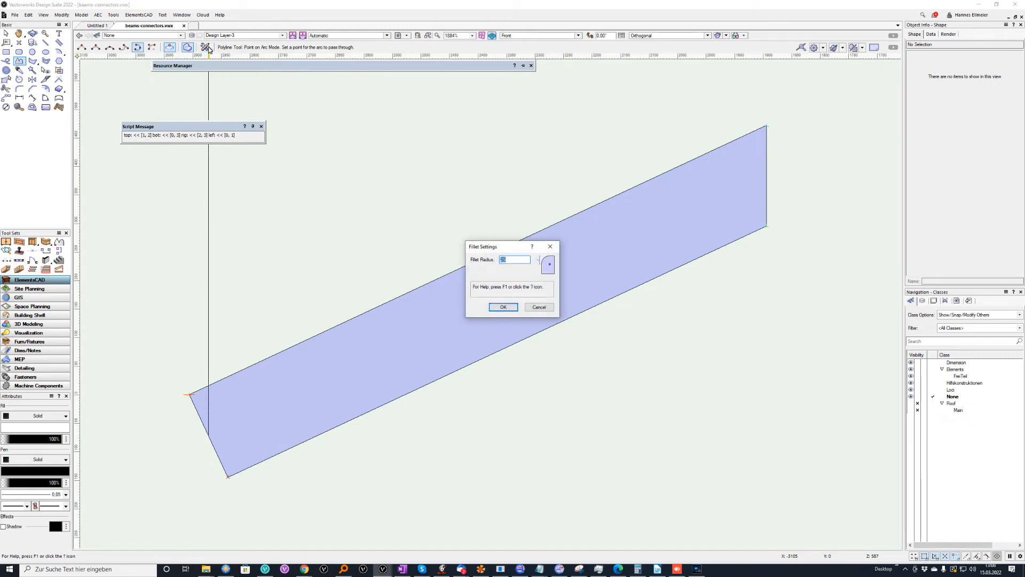
pyautogui.press('Return')
pyautogui.click(191, 395)
pyautogui.click(228, 460)
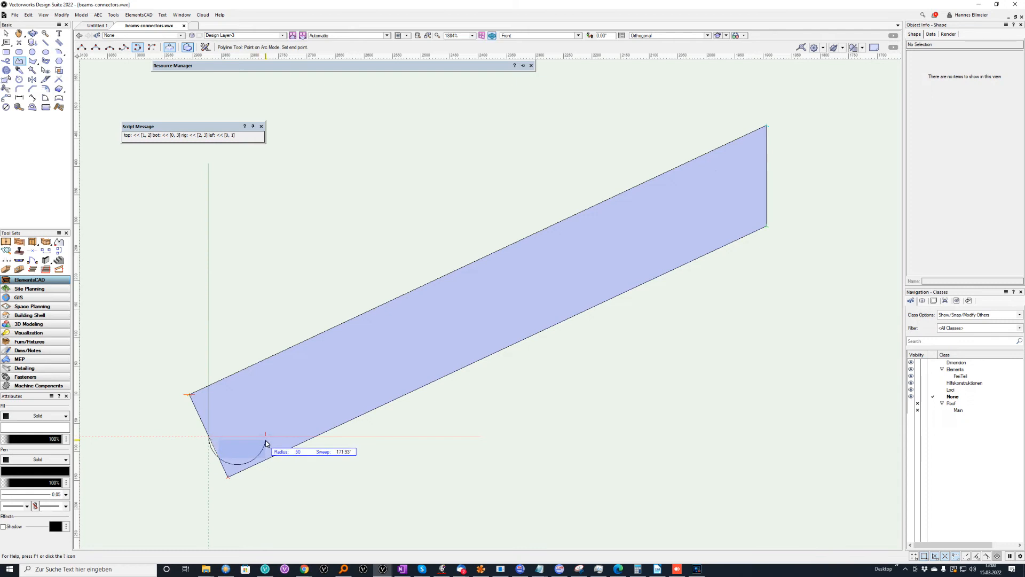
# Draw the wavy edge of the end profile with arc-fillet vertices, from the beam's slanted end face towards its lower edge
pyautogui.click(152, 47)
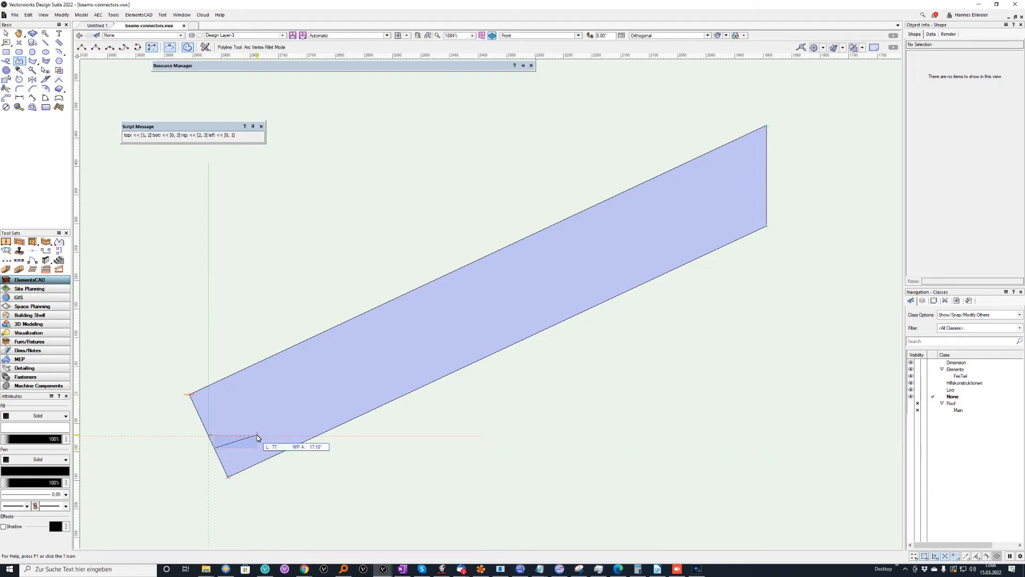
pyautogui.click(208, 437)
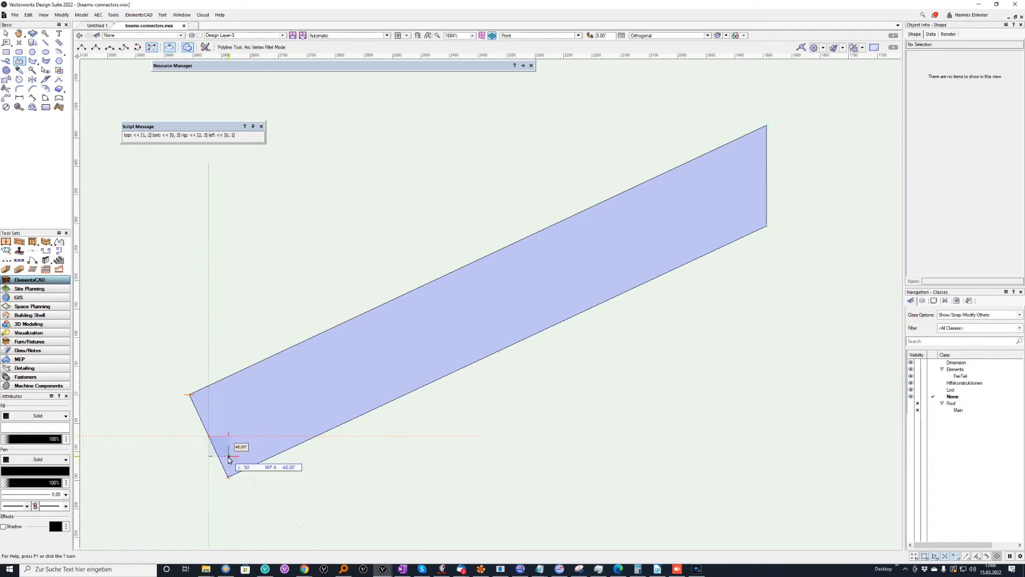
pyautogui.click(217, 456)
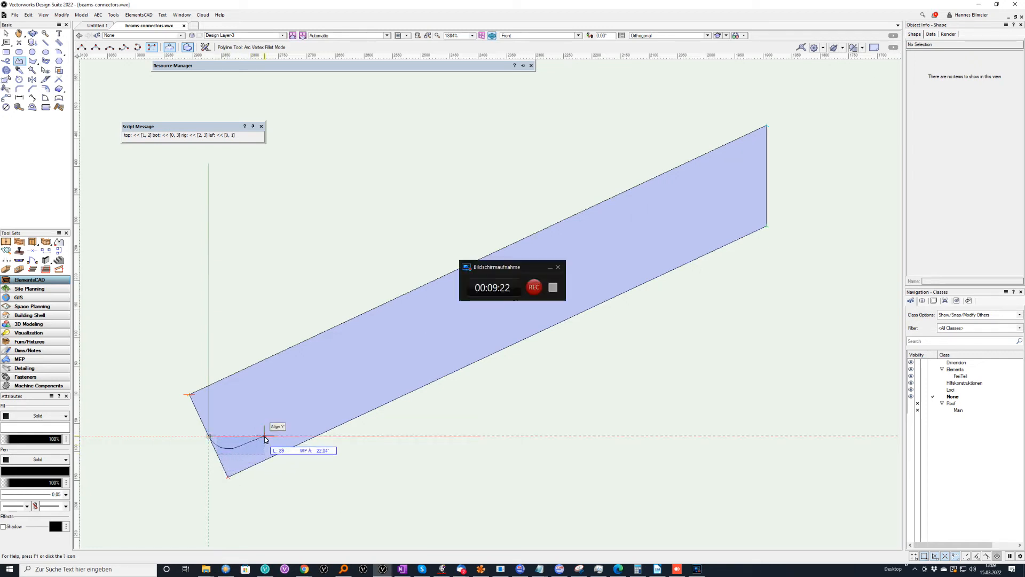
pyautogui.press('alt')
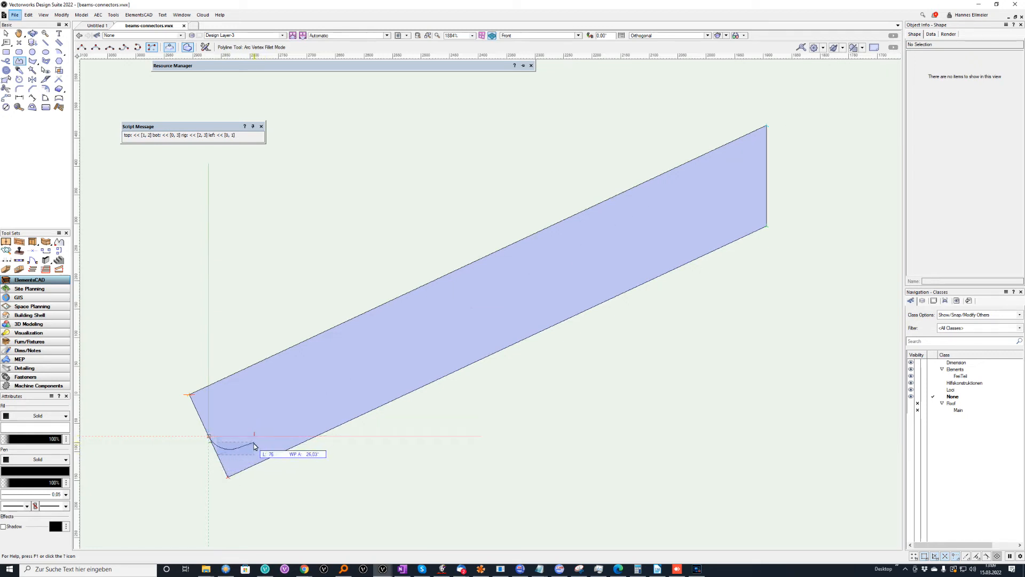
pyautogui.click(261, 443)
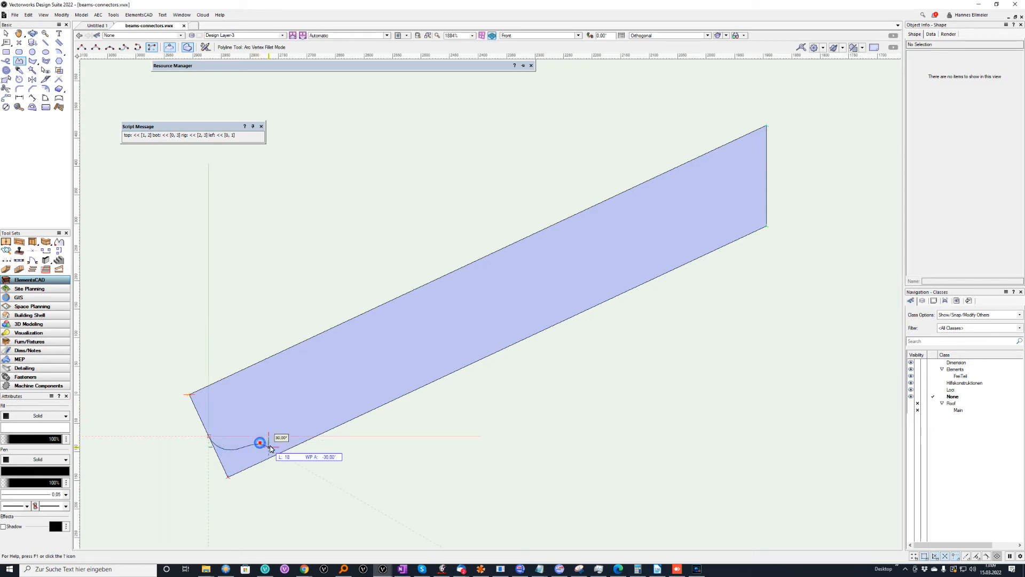
pyautogui.click(320, 431)
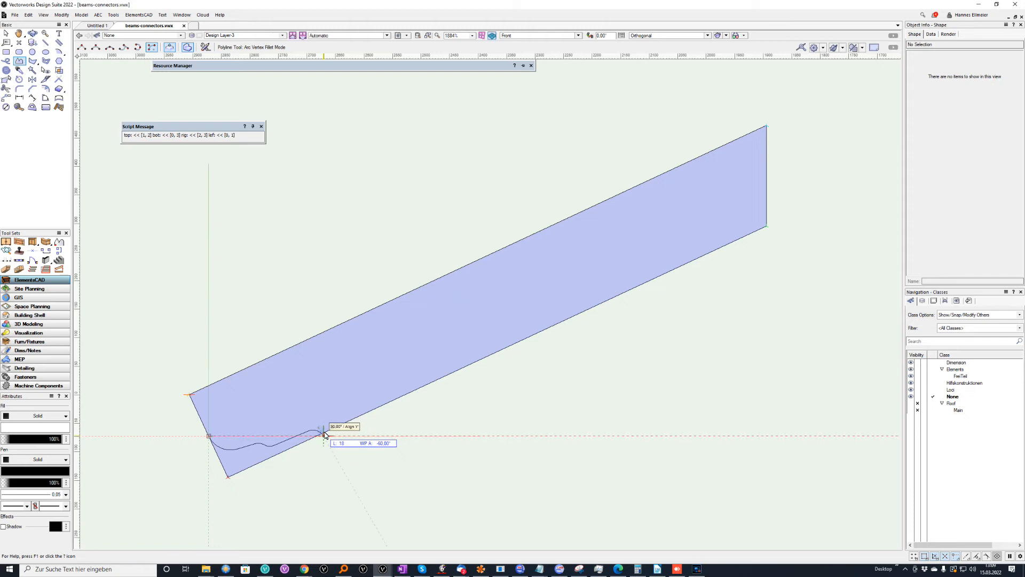
# Close the profile, about 201 mm wide, with corner vertices on the beam's lower edge, its lowest corner and the start point
pyautogui.click(82, 47)
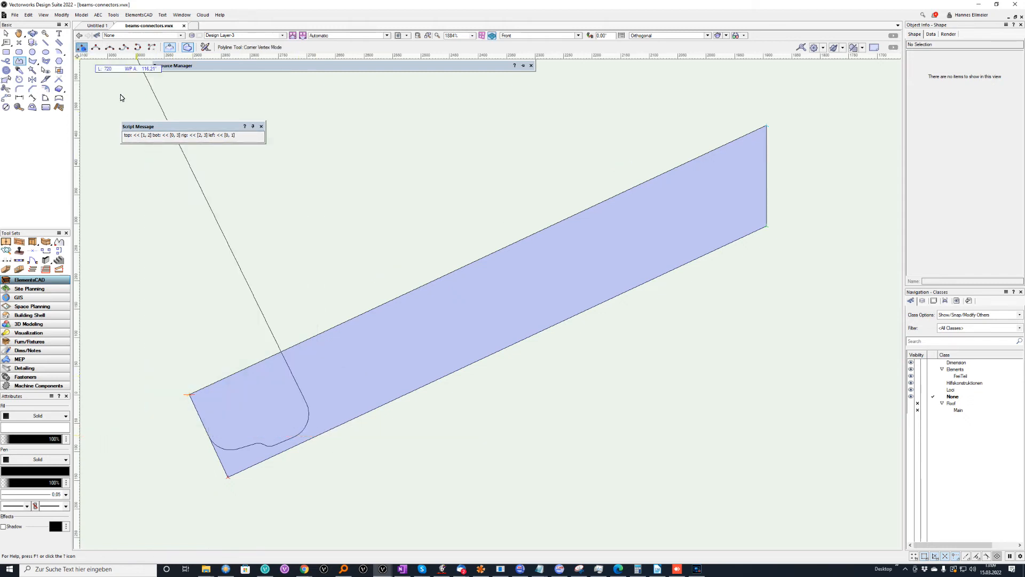
pyautogui.scroll(5, 320, 428)
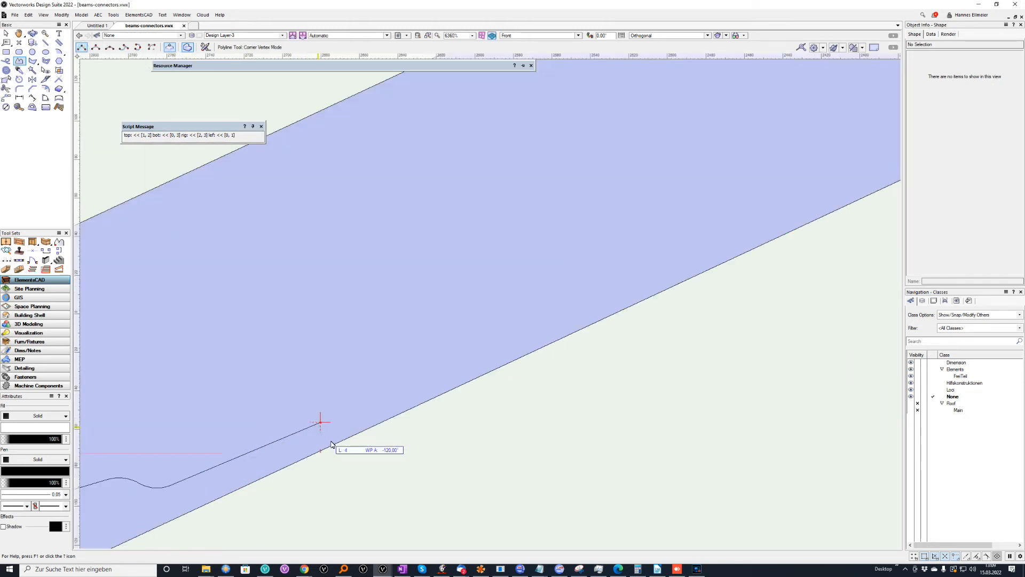
pyautogui.click(338, 445)
pyautogui.moveTo(330, 470)
pyautogui.mouseDown(button='middle')
pyautogui.moveTo(372, 453)
pyautogui.moveTo(564, 263)
pyautogui.mouseUp(button='middle')
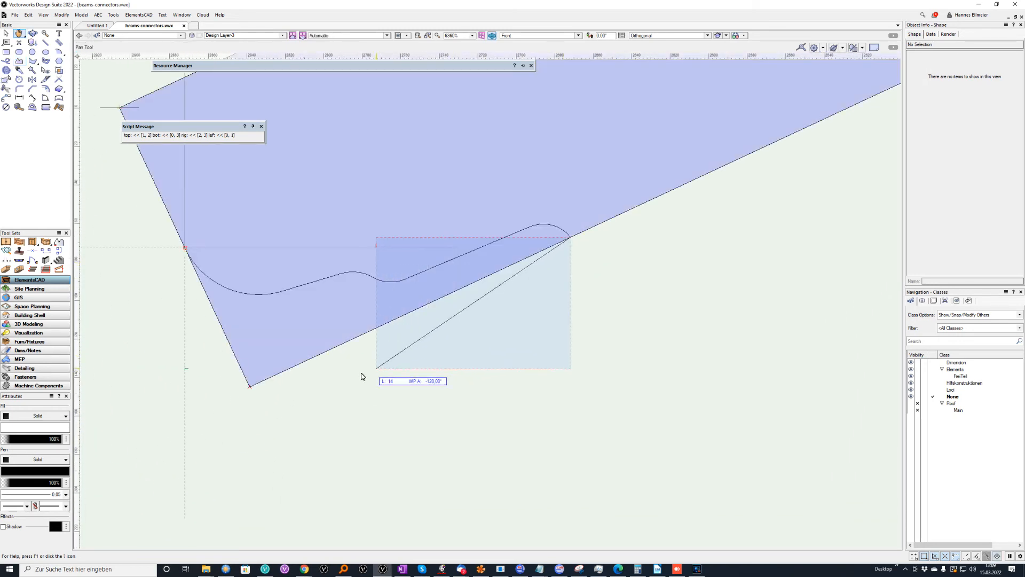
pyautogui.click(248, 387)
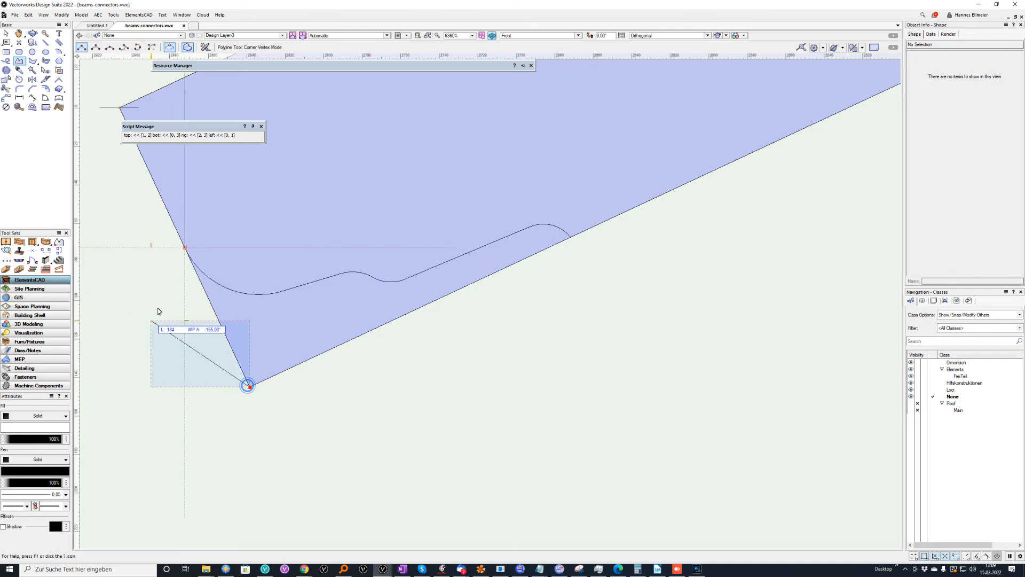
pyautogui.click(186, 250)
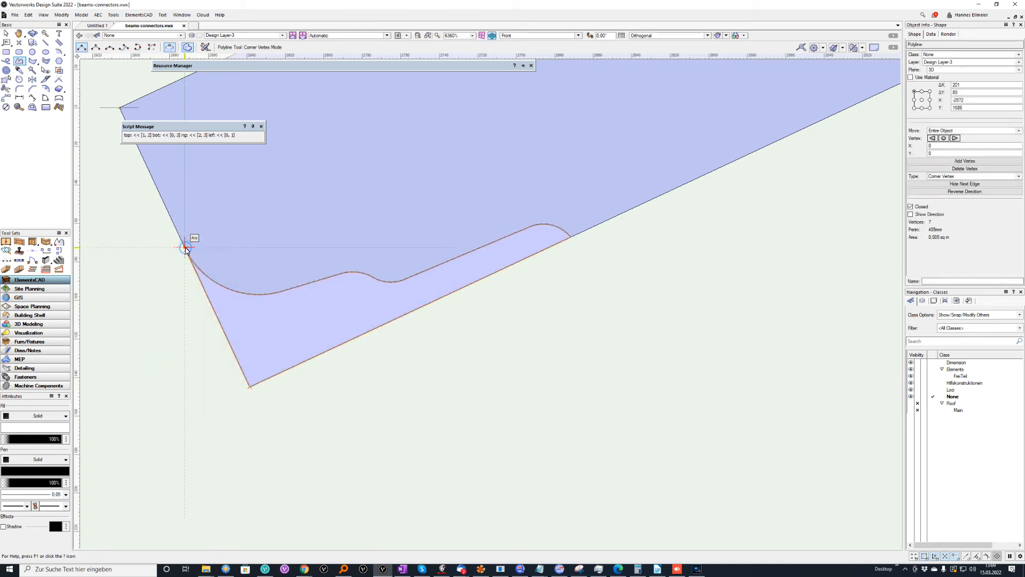
# Convert the closed profile polyline into an ElementsCAD connector with Connector erzeugen
pyautogui.click(6, 35)
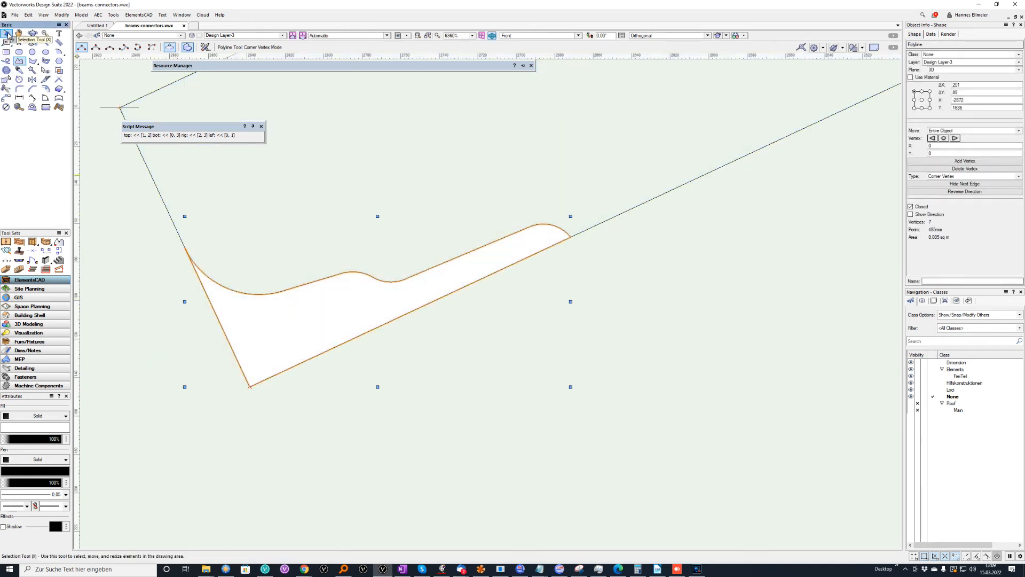
pyautogui.scroll(-1, 606, 272)
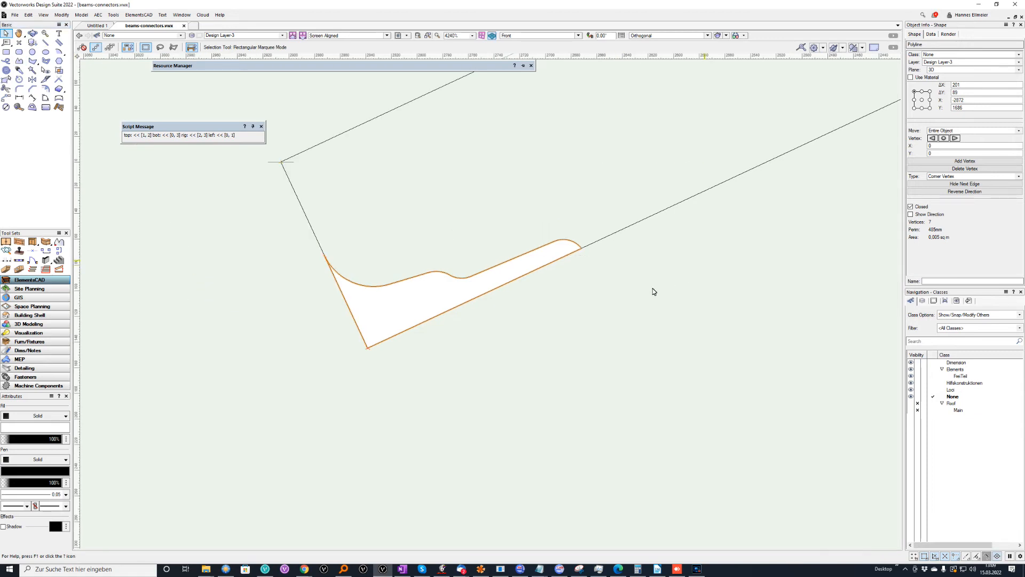
pyautogui.moveTo(679, 252); pyautogui.dragTo(556, 321, button='middle')
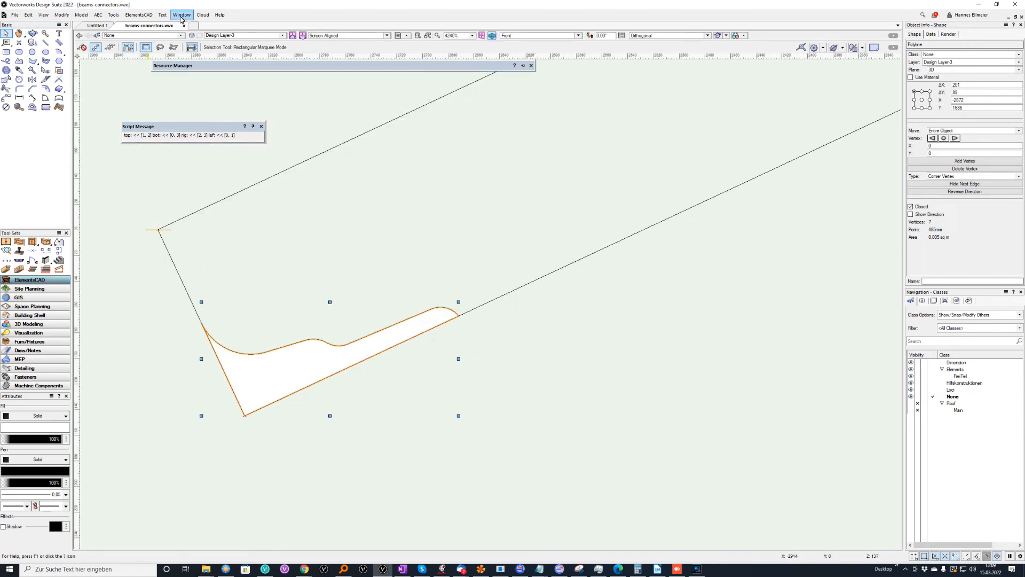
pyautogui.click(139, 15)
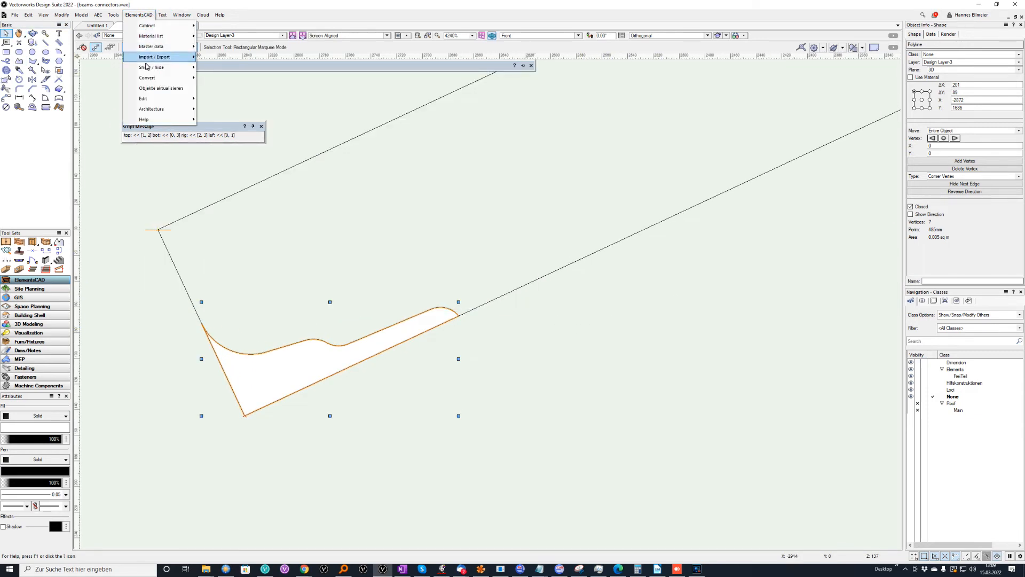
pyautogui.moveTo(147, 81)
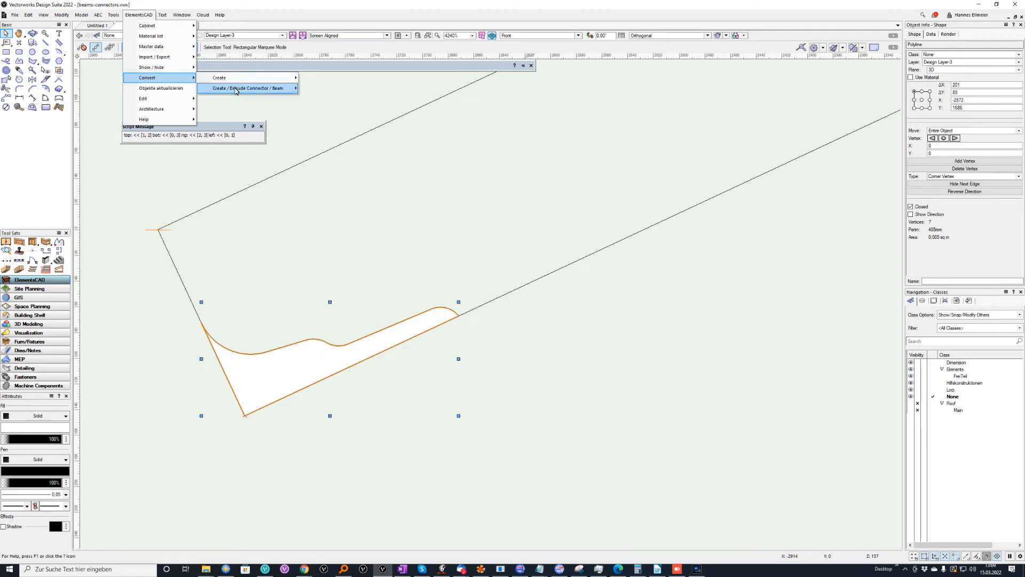
pyautogui.moveTo(236, 89)
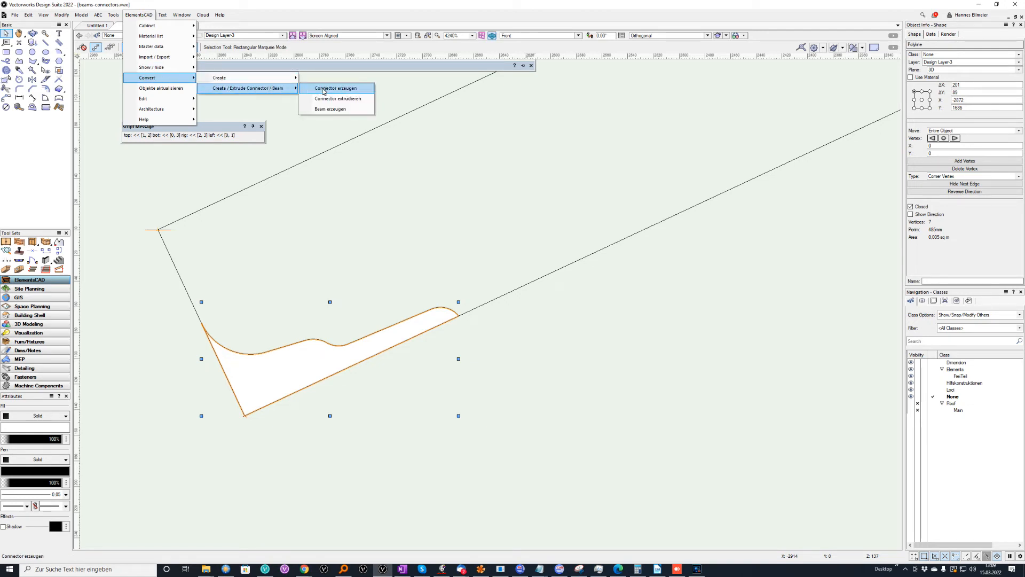
pyautogui.click(358, 89)
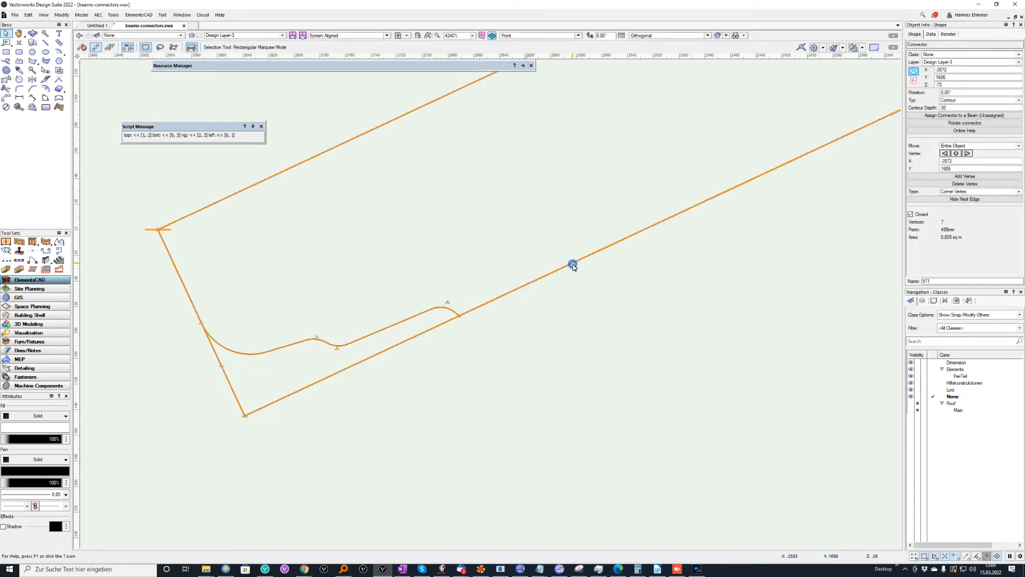
# Assign the new contour connector to the sloped beam
pyautogui.click(573, 266)
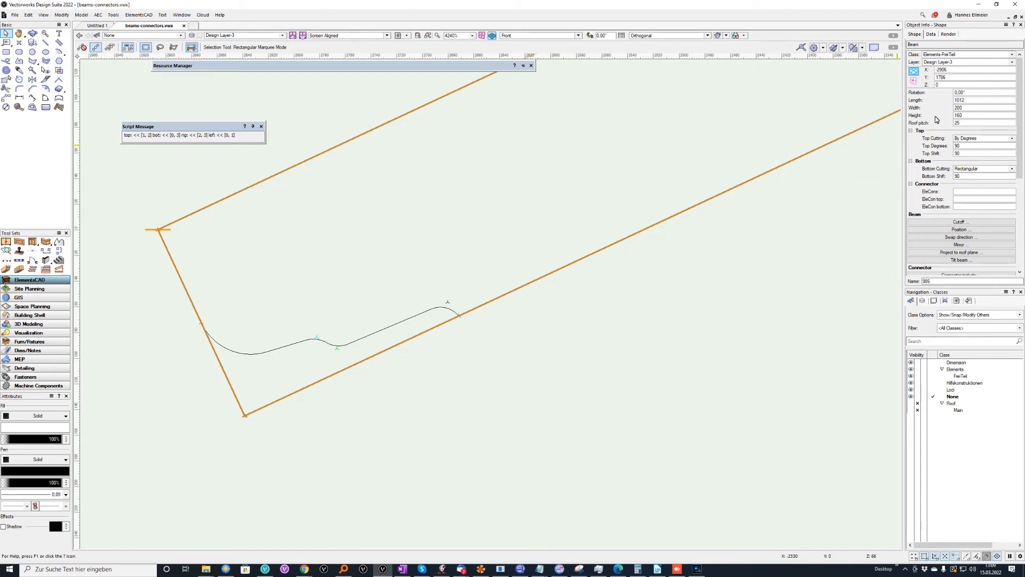
pyautogui.click(389, 327)
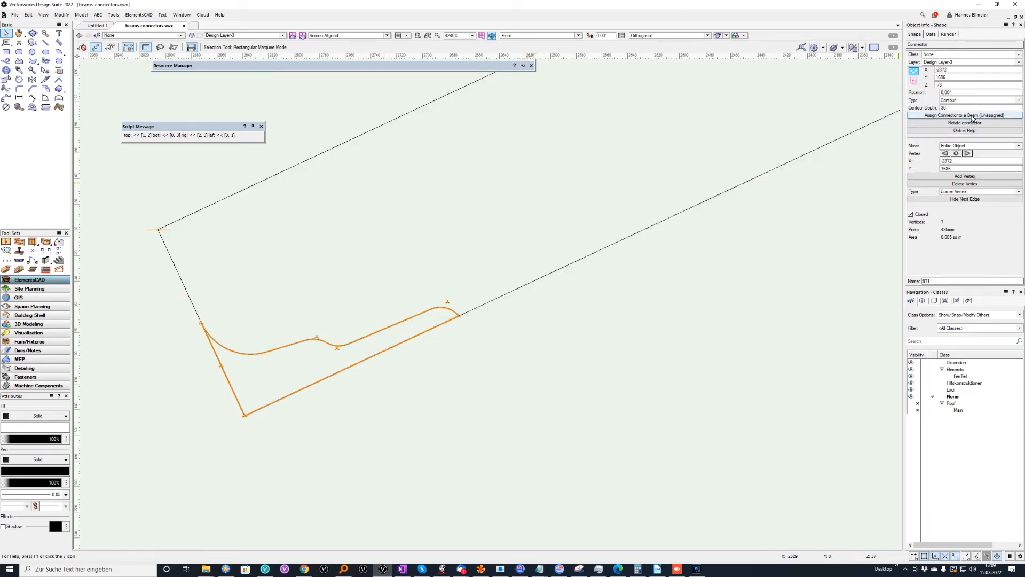
pyautogui.click(972, 116)
pyautogui.click(850, 132)
# Set the connector's contour depth to 200 and show the model in Right Isometric view
pyautogui.click(955, 107)
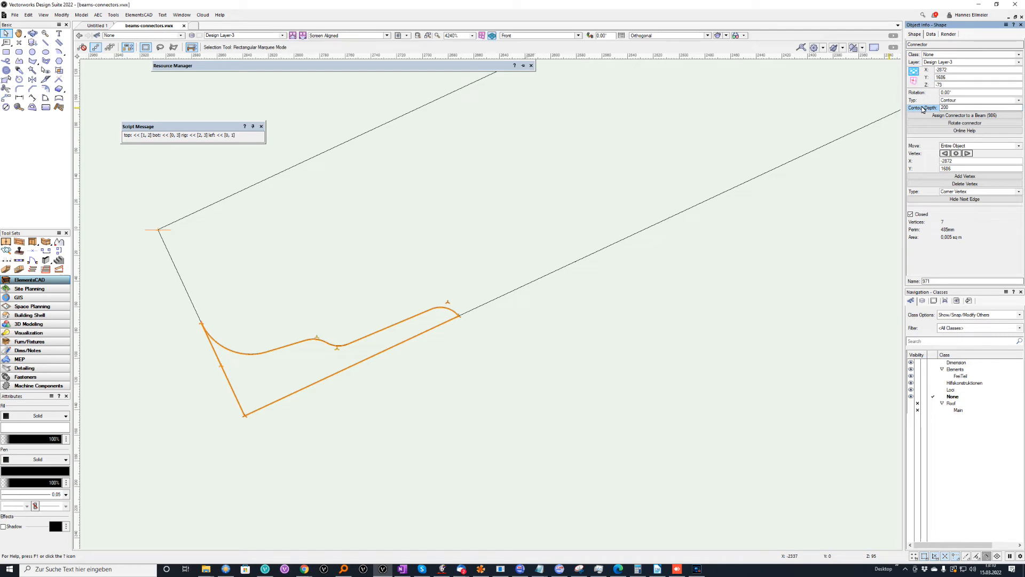
pyautogui.press('Return')
pyautogui.scroll(-5, 464, 300)
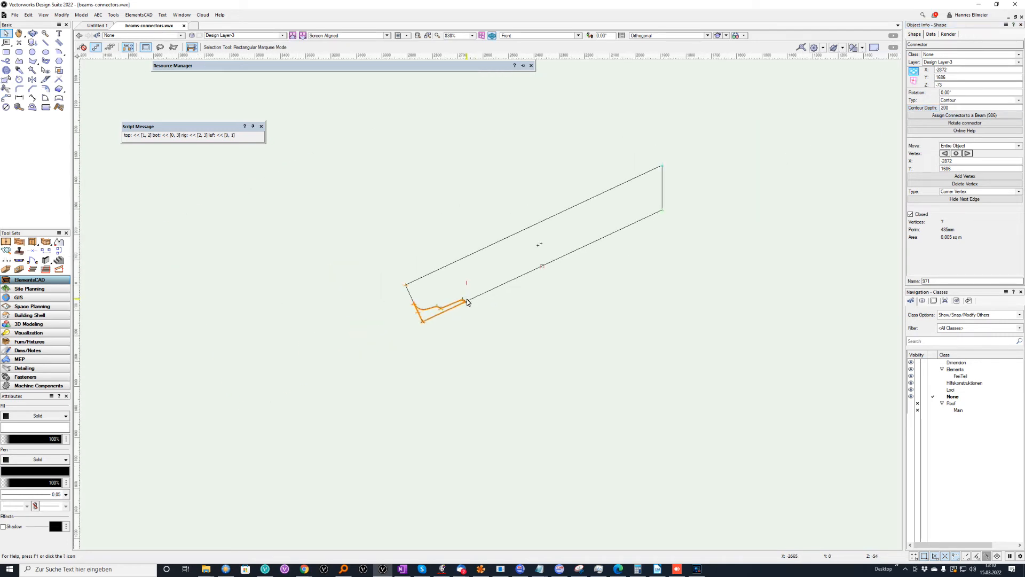
pyautogui.press('3')
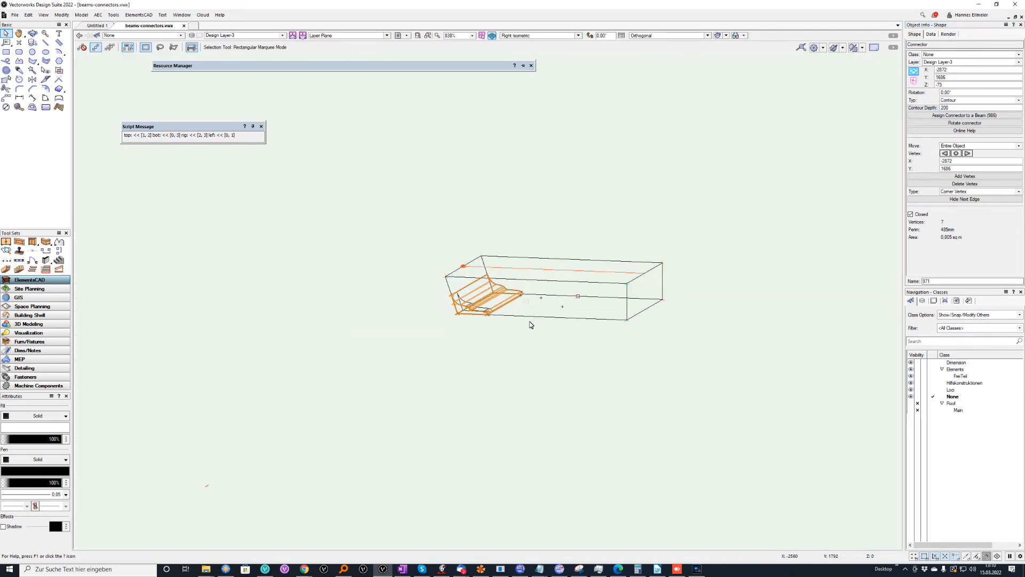
# Select the beam and hide its own connectors using the Ausblenden (eigene) option
pyautogui.click(522, 317)
pyautogui.scroll(3, 569, 314)
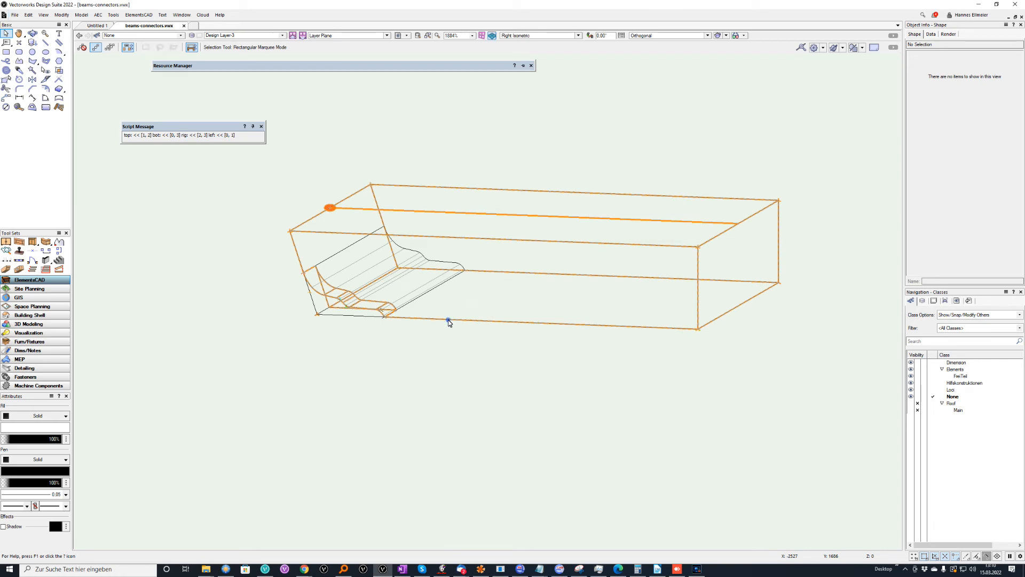
pyautogui.click(361, 309)
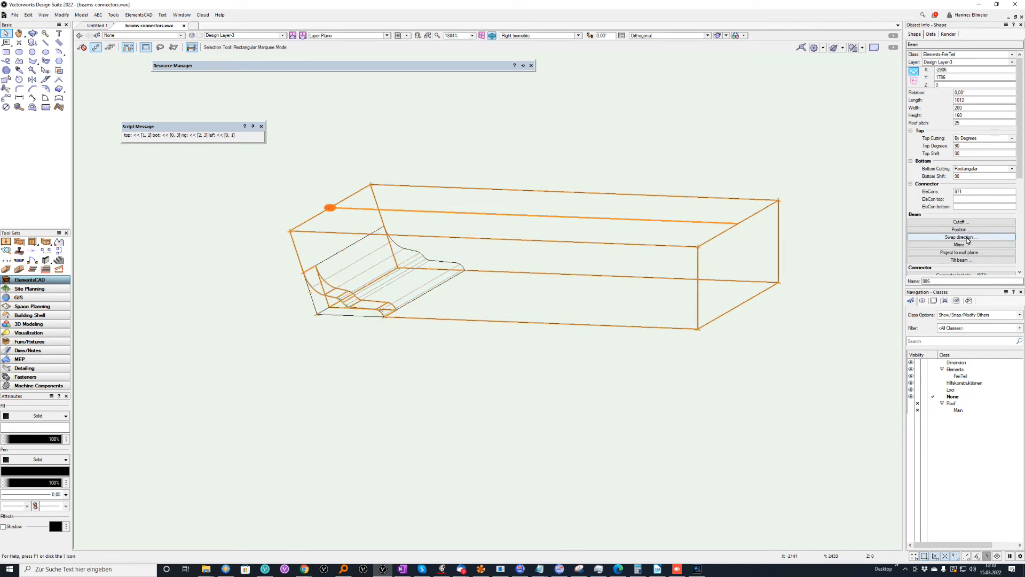
pyautogui.scroll(-5, 1021, 206)
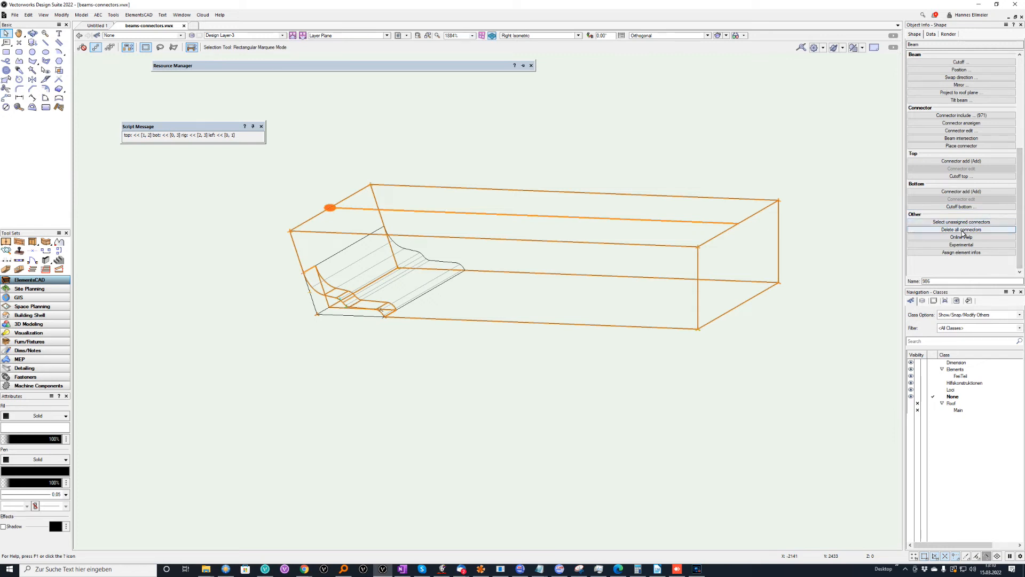
pyautogui.scroll(3, 963, 233)
pyautogui.click(960, 177)
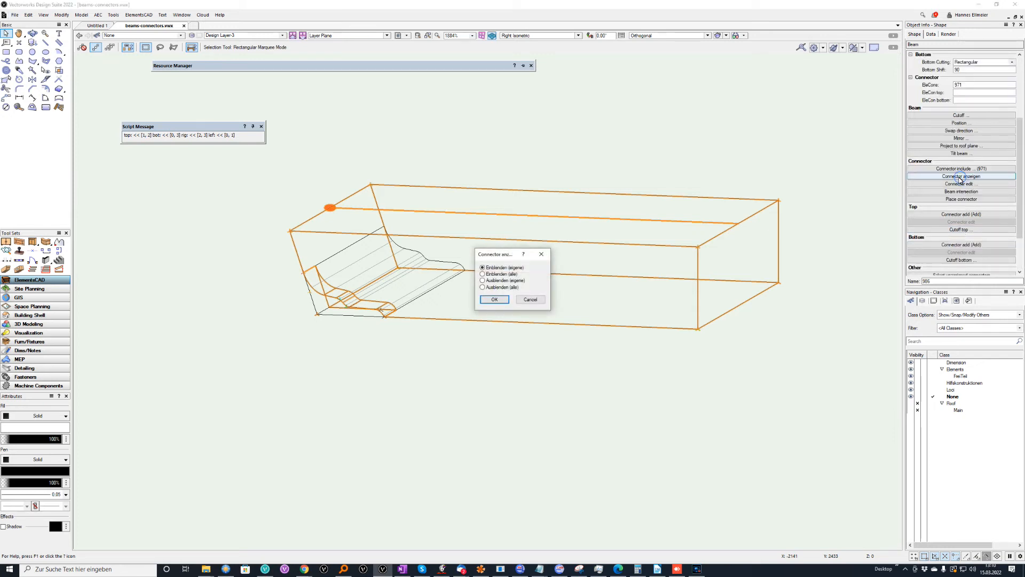
pyautogui.click(483, 281)
pyautogui.click(502, 301)
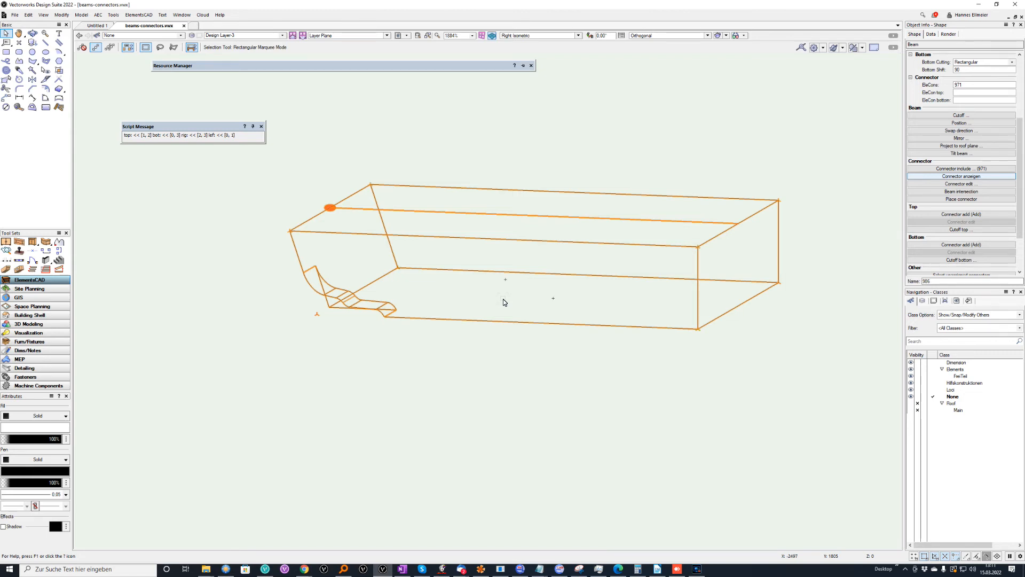
# Show the beam's own connectors again using the Einblenden (eigene) option and clear the selection
pyautogui.click(971, 176)
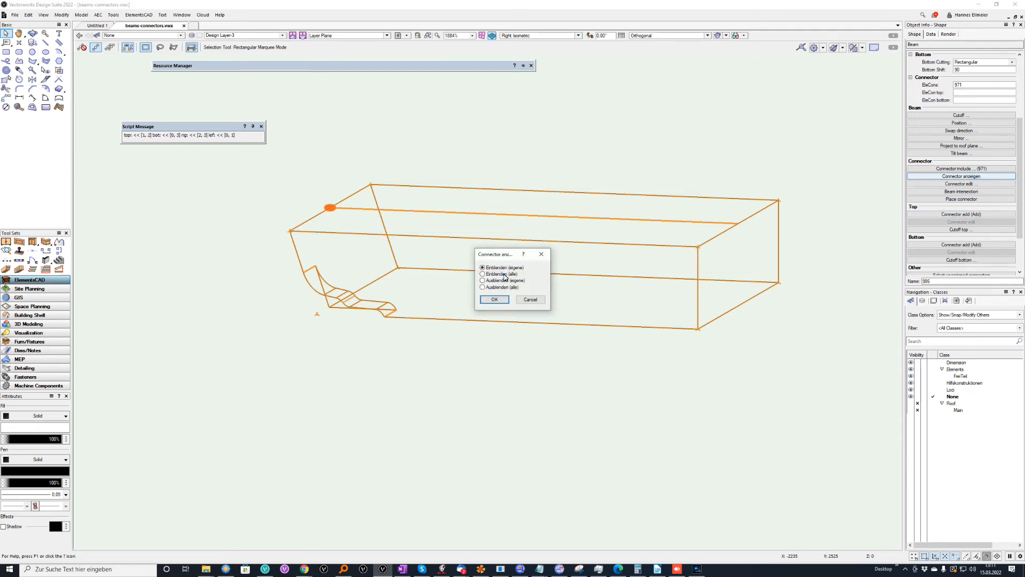
pyautogui.click(494, 299)
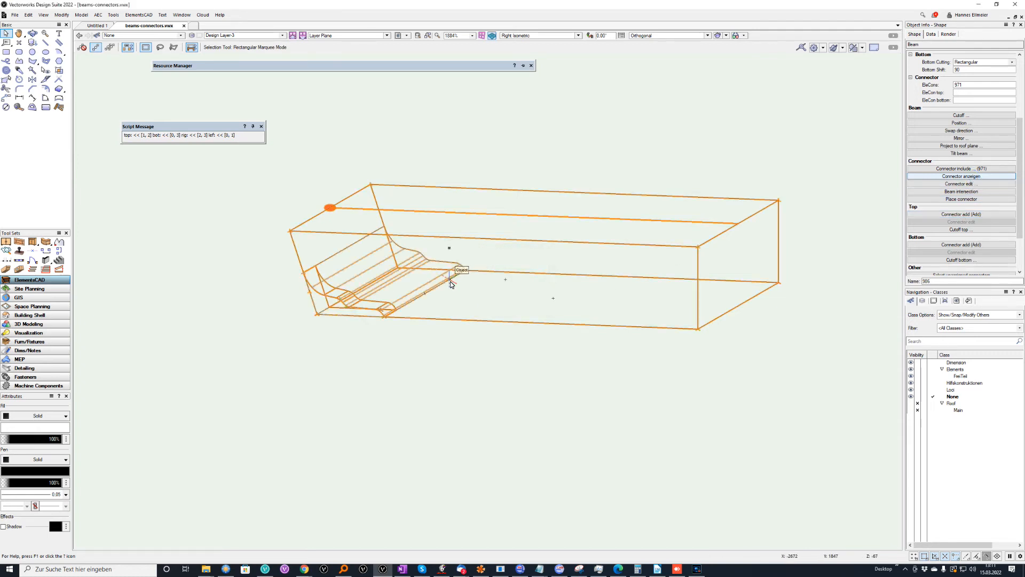
pyautogui.click(452, 283)
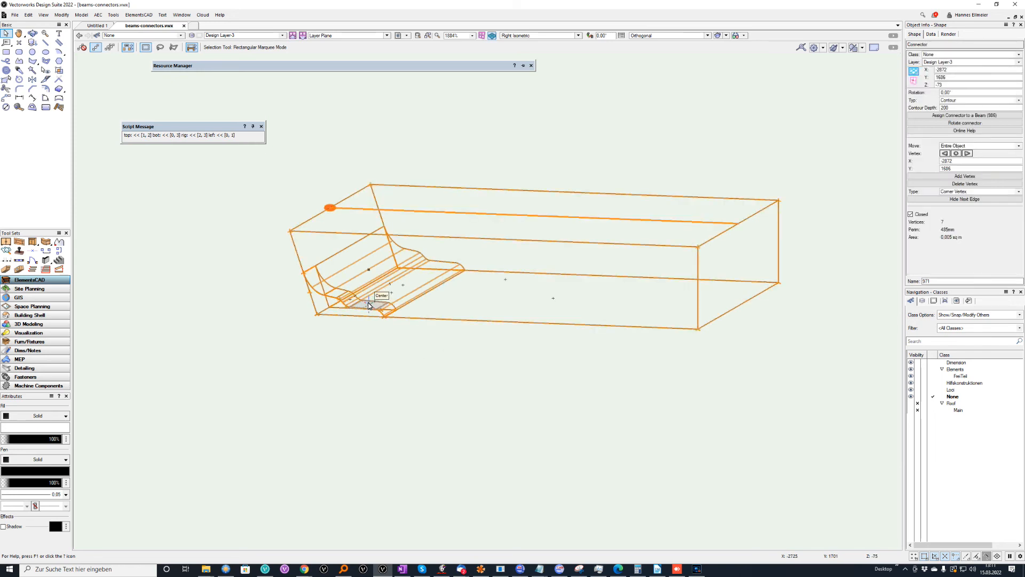
pyautogui.click(417, 352)
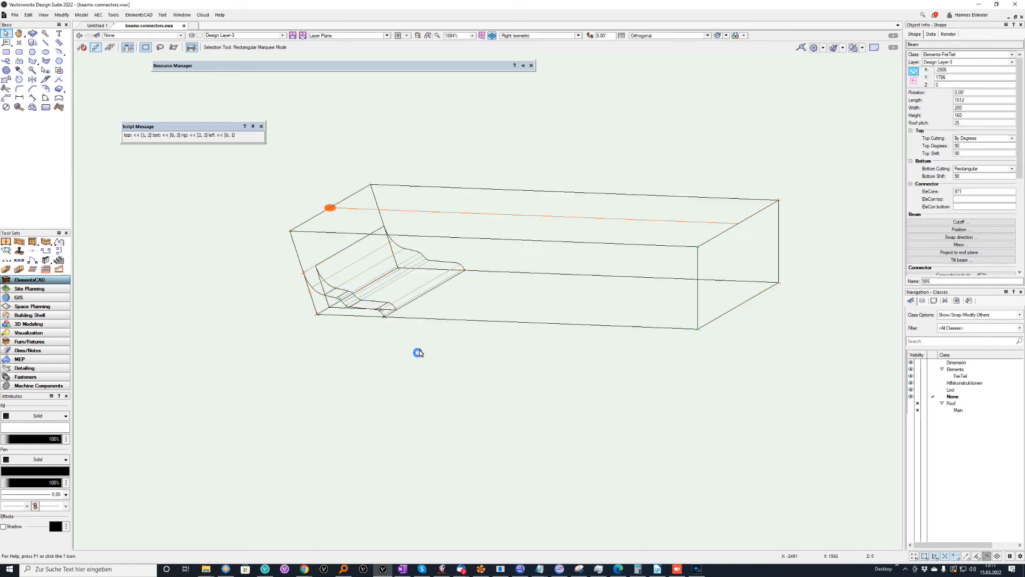
# Select the sloped beam and update it with Objekte aktualisieren to apply the contour connector's 200 depth
pyautogui.click(380, 297)
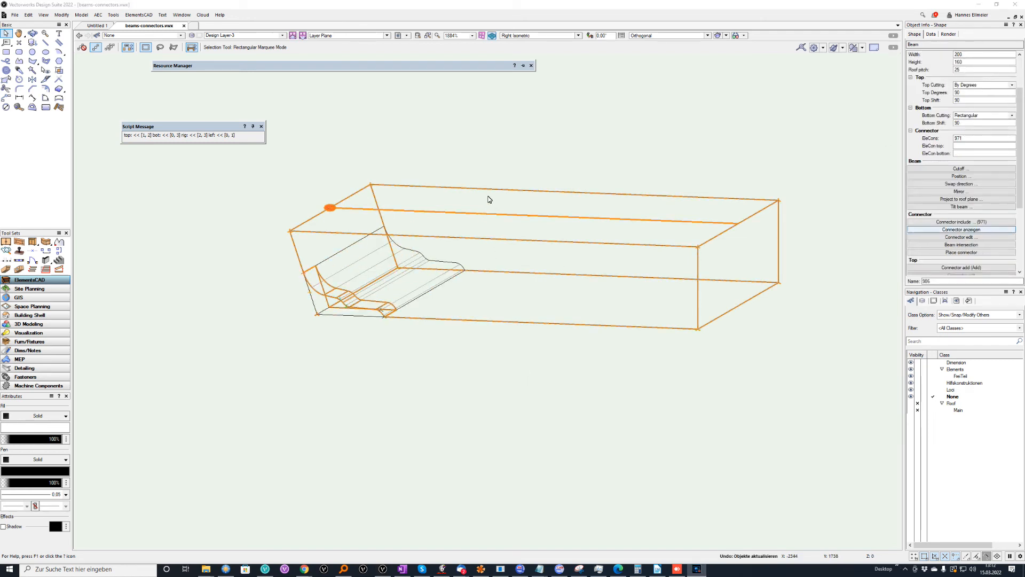
pyautogui.click(492, 188)
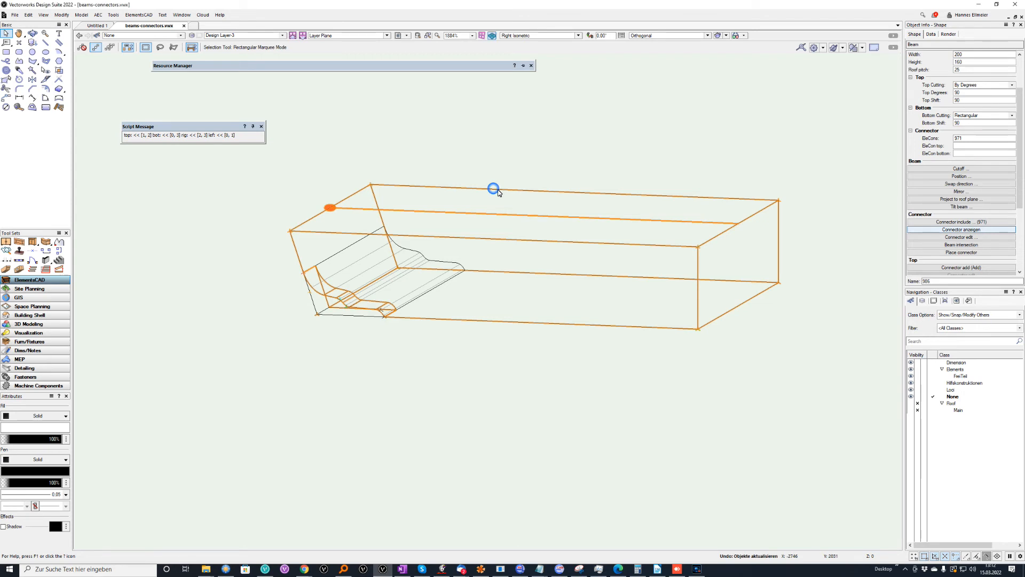
pyautogui.click(148, 17)
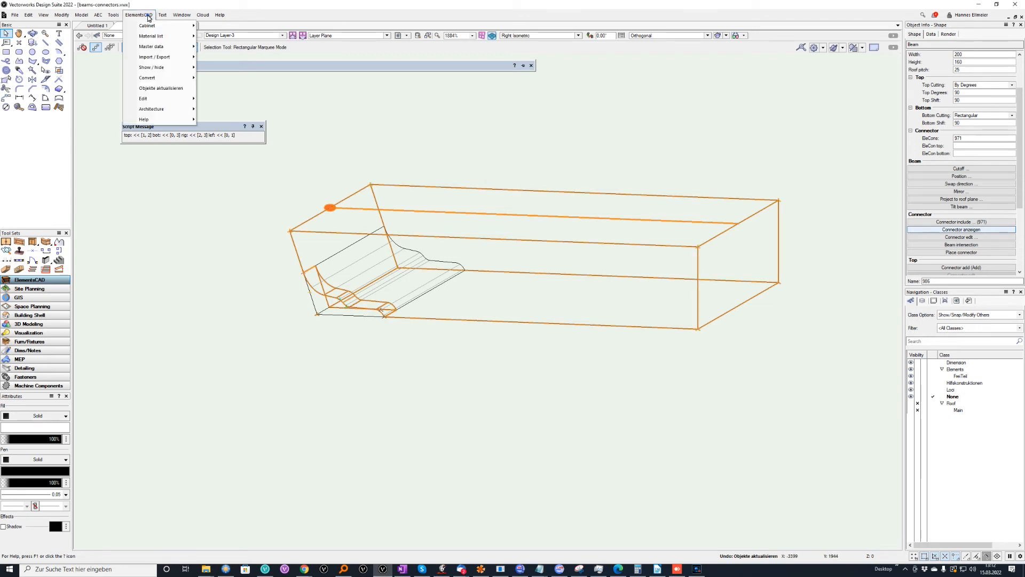
pyautogui.click(159, 89)
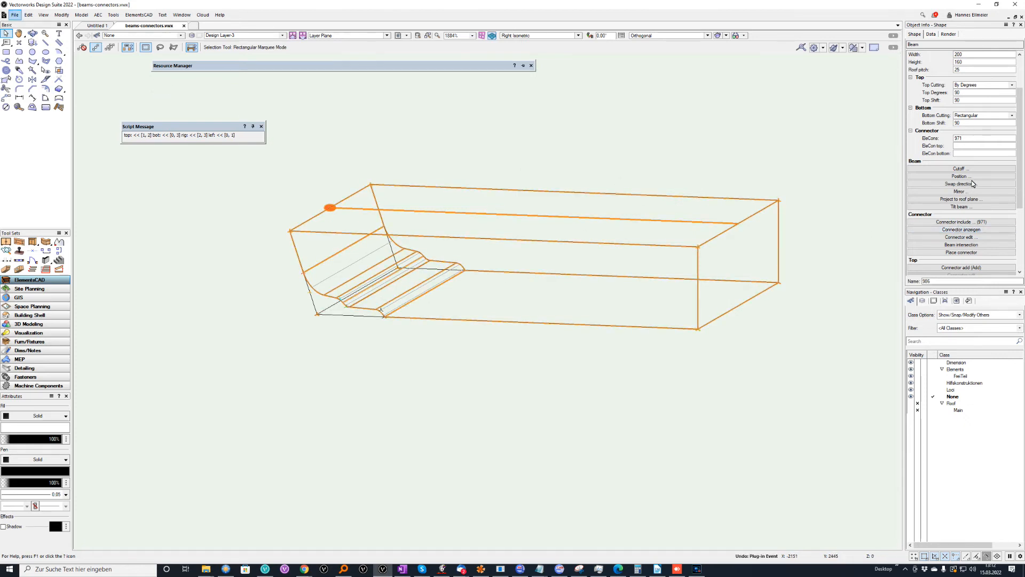
# Hide the beam's own connectors using Ausblenden (eigene), and show them again using Einblenden (eigene)
pyautogui.click(343, 318)
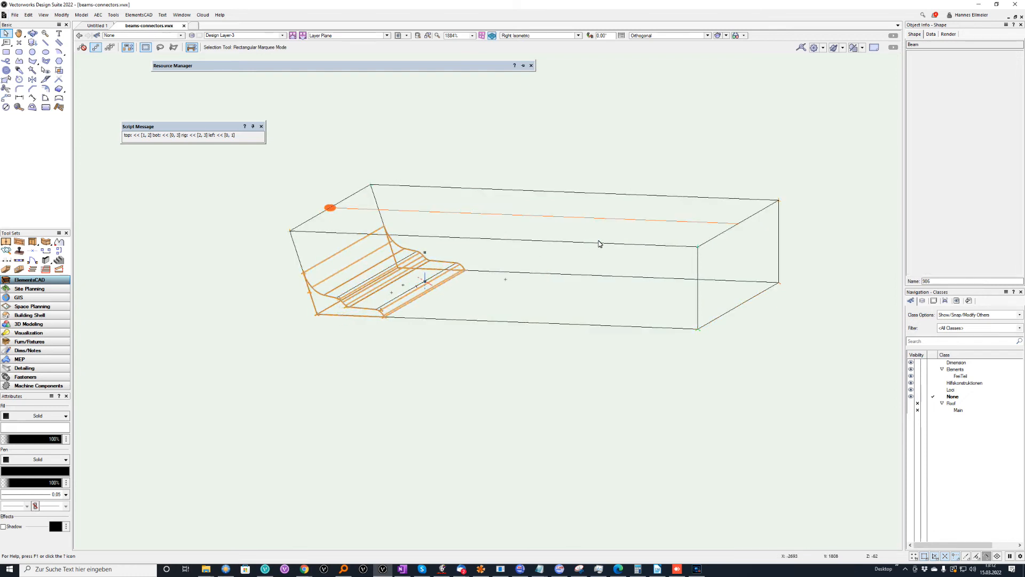
pyautogui.click(554, 243)
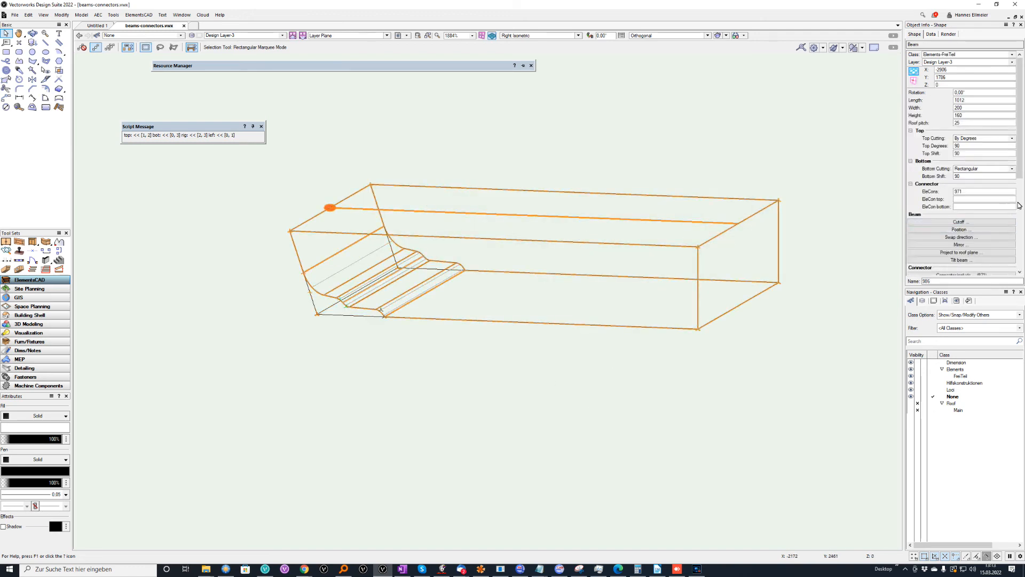
pyautogui.scroll(-5, 1023, 203)
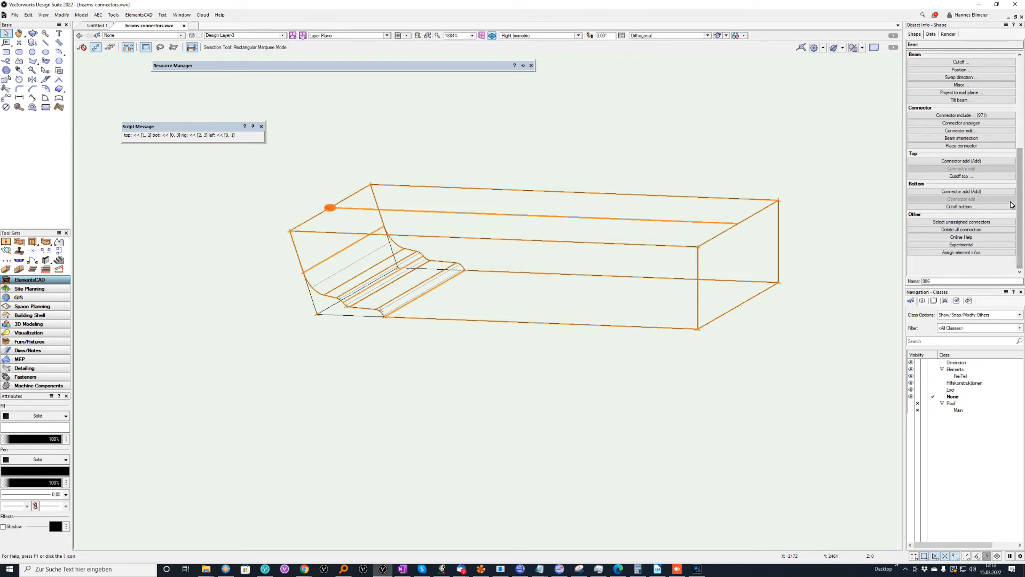
pyautogui.click(972, 123)
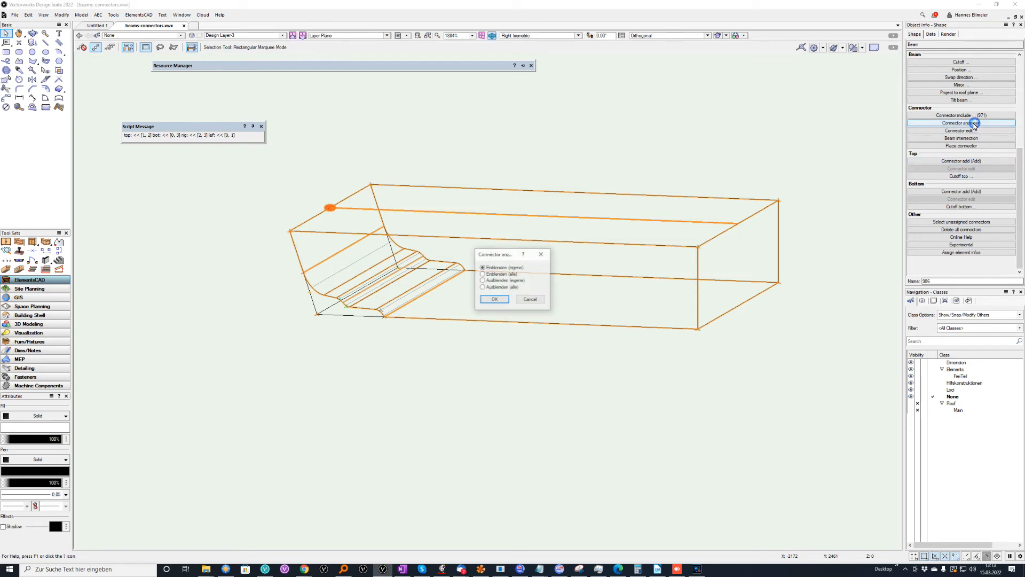
pyautogui.click(484, 281)
pyautogui.click(499, 300)
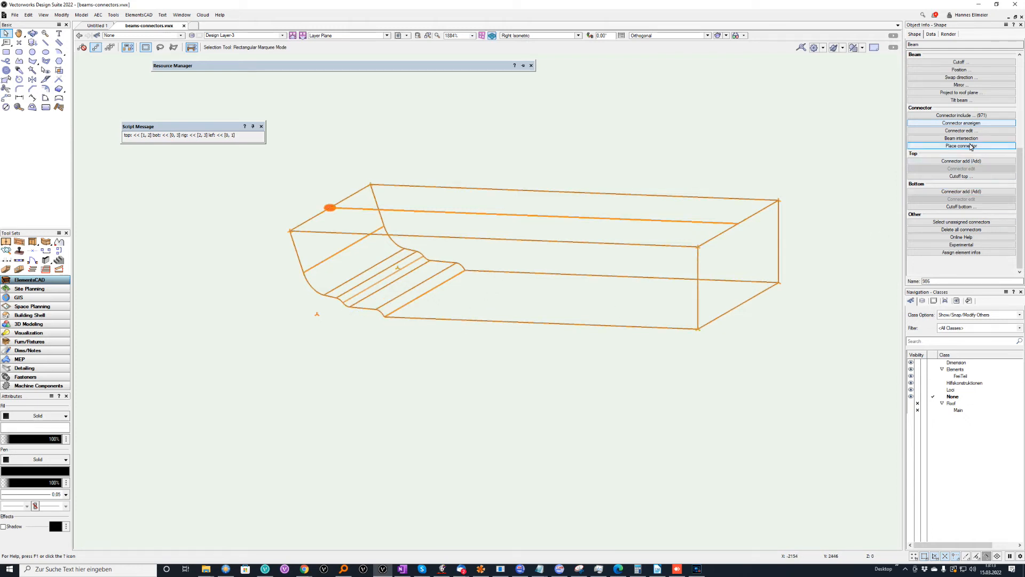
pyautogui.click(975, 123)
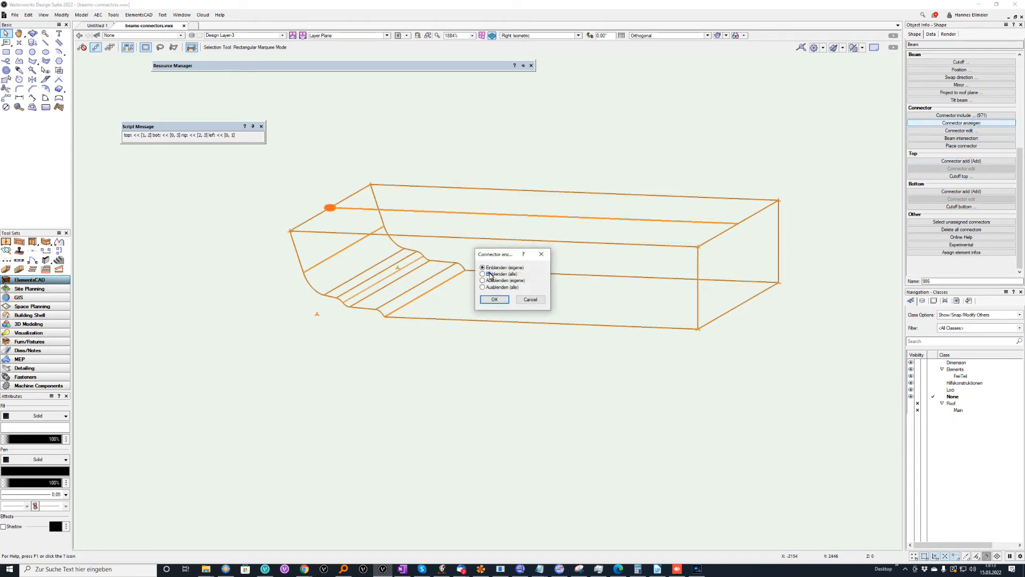
pyautogui.click(495, 299)
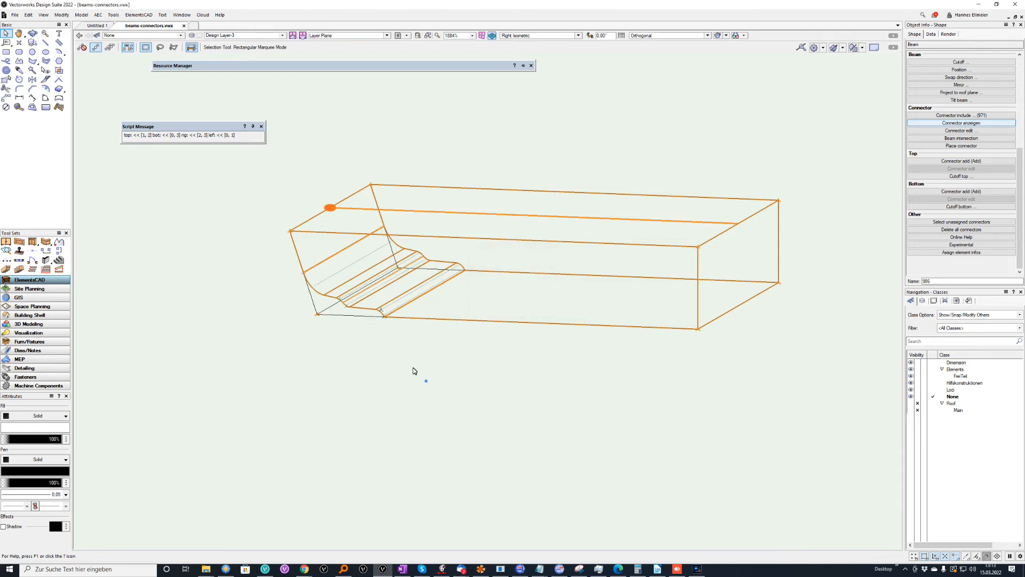
# Edit the contour connector's path, raising its first upper edge and moving the second curve's control point outward along the profile
pyautogui.click(342, 316)
pyautogui.rightClick(342, 316)
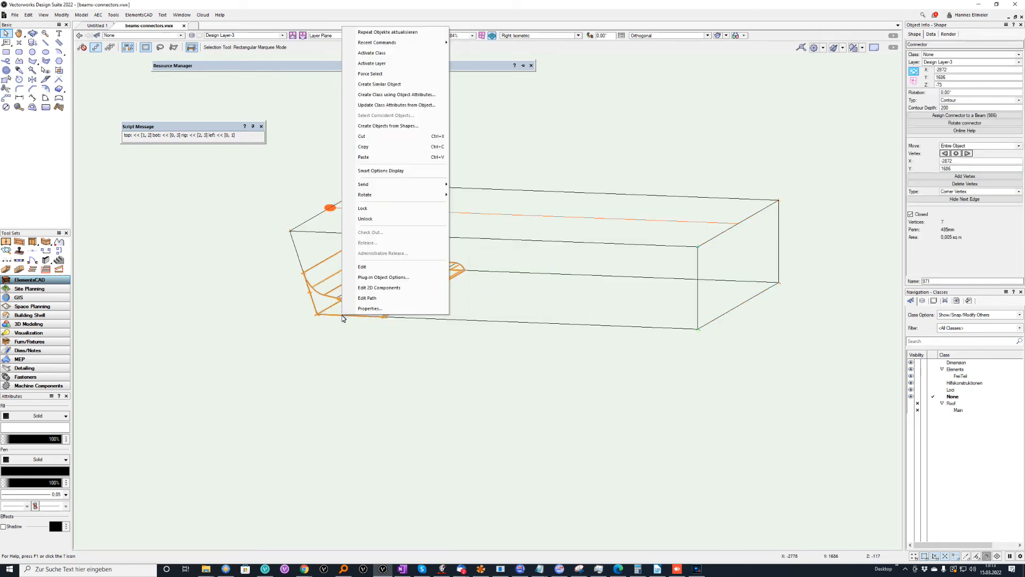
pyautogui.click(381, 298)
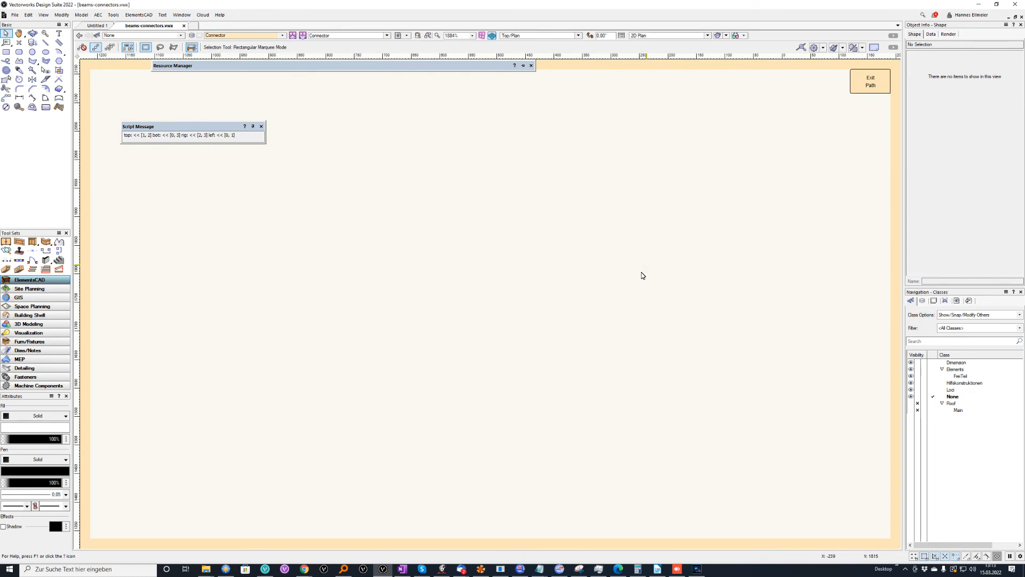
pyautogui.scroll(-9, 599, 319)
pyautogui.scroll(6, 600, 319)
pyautogui.scroll(6, 571, 217)
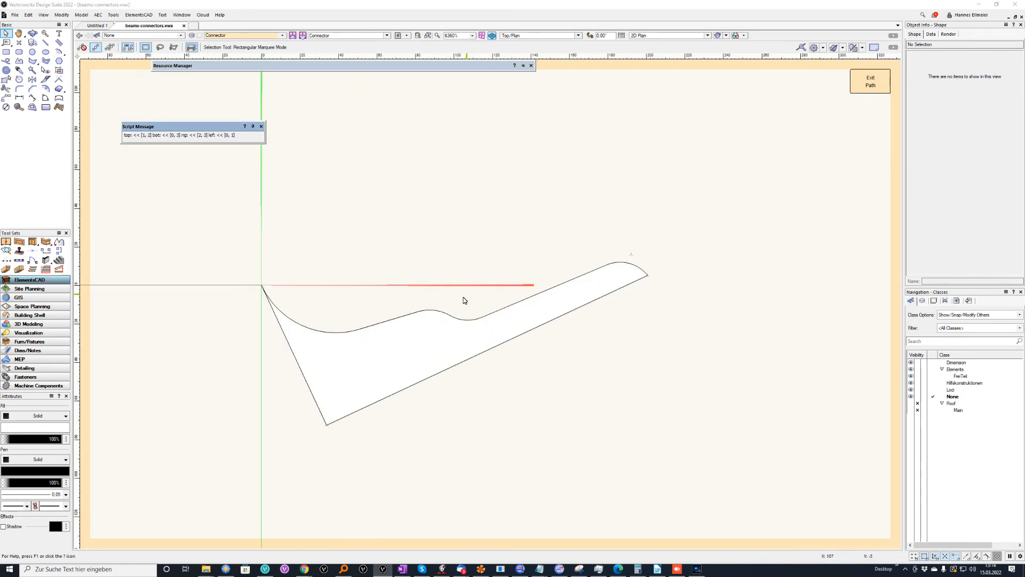
pyautogui.click(447, 315)
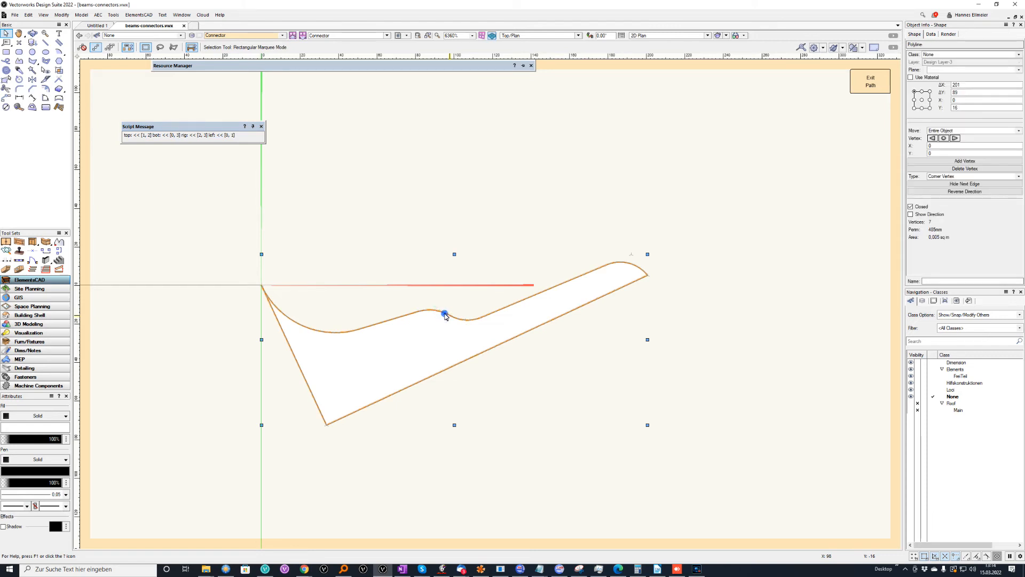
pyautogui.doubleClick(447, 316)
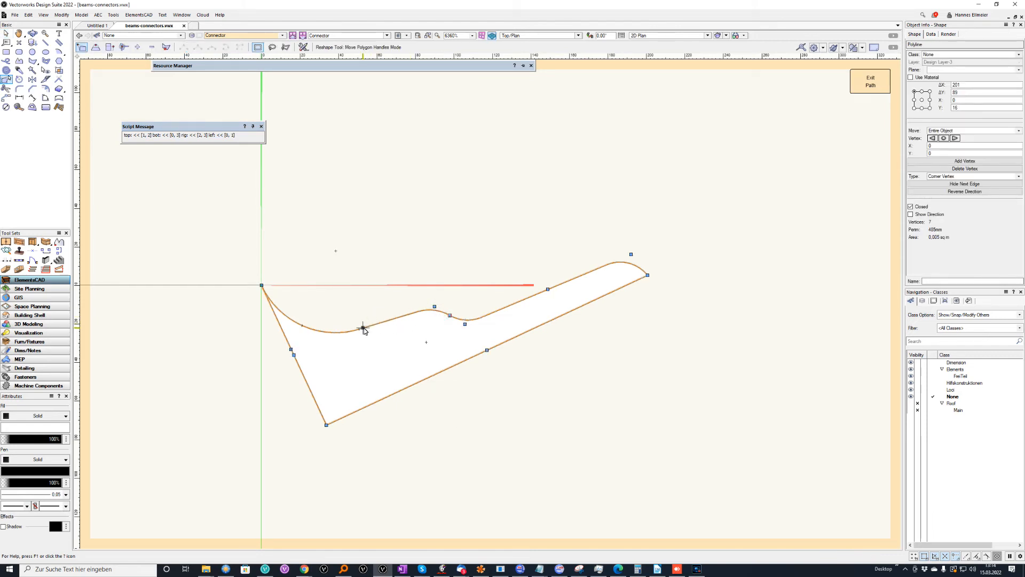
pyautogui.moveTo(363, 328); pyautogui.dragTo(374, 310)
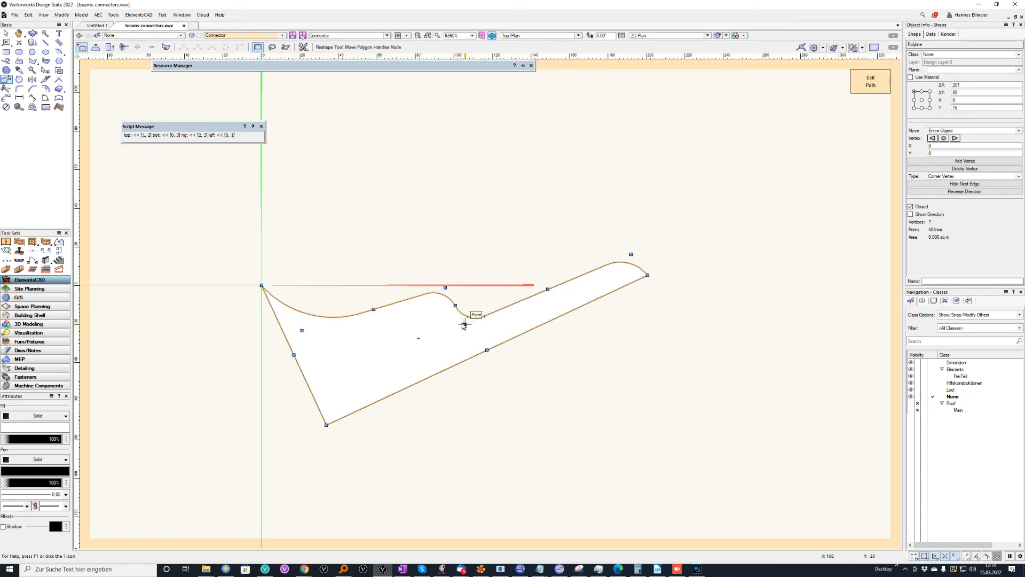
pyautogui.moveTo(466, 327); pyautogui.dragTo(515, 305)
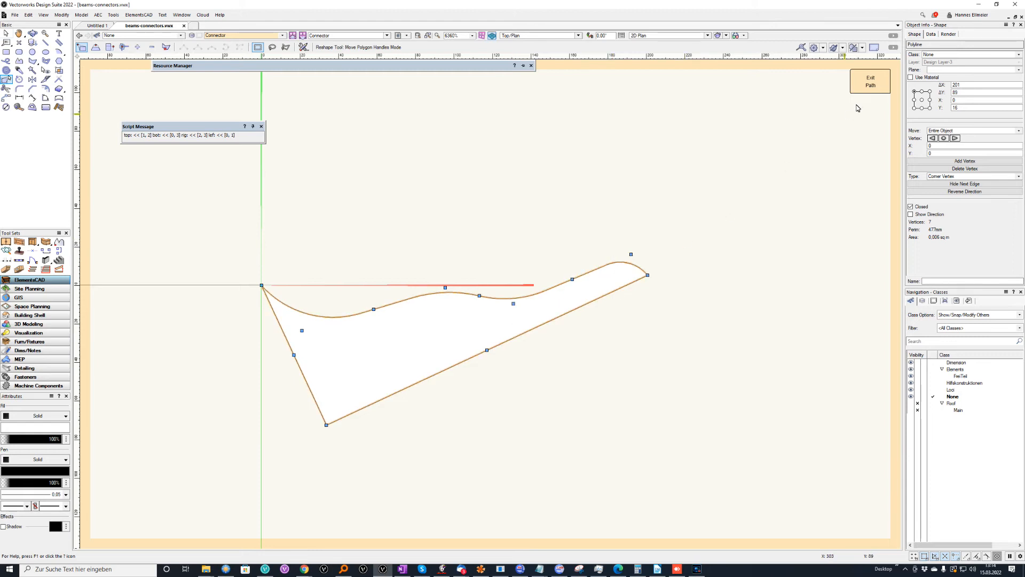
pyautogui.click(872, 81)
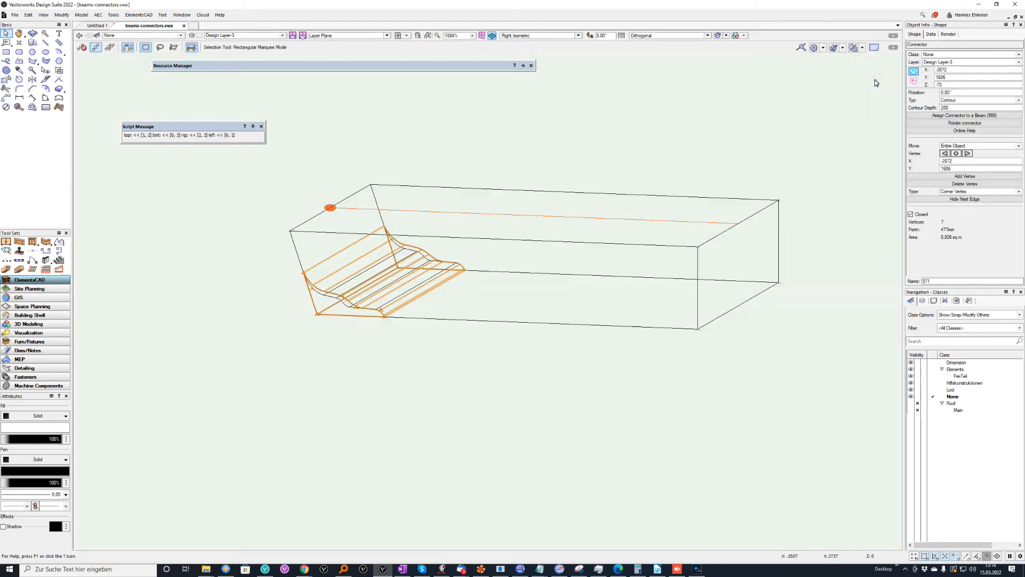
# Update the sloped beam with Objekte aktualisieren to cut it with the reshaped contour
pyautogui.click(549, 192)
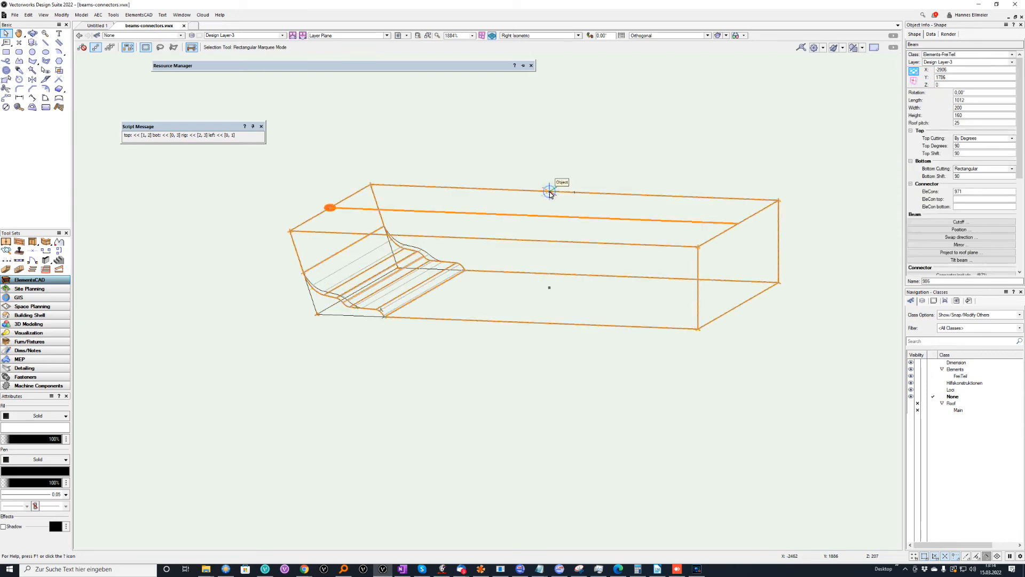
pyautogui.click(139, 15)
pyautogui.click(153, 88)
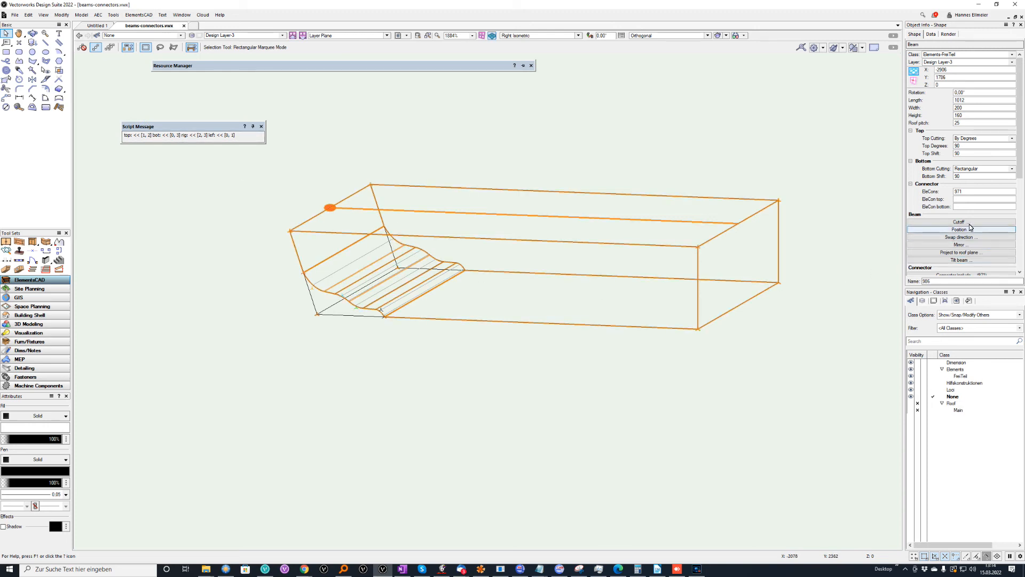
# Hide the updated beam's own connectors using the Ausblenden (eigene) option
pyautogui.scroll(-5, 968, 206)
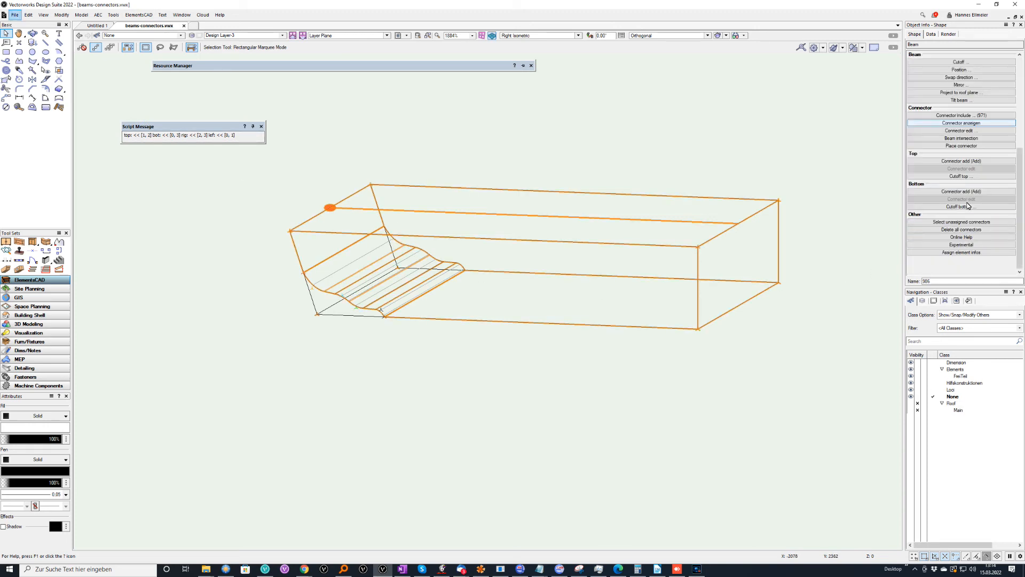
pyautogui.click(970, 123)
pyautogui.click(498, 282)
pyautogui.click(495, 299)
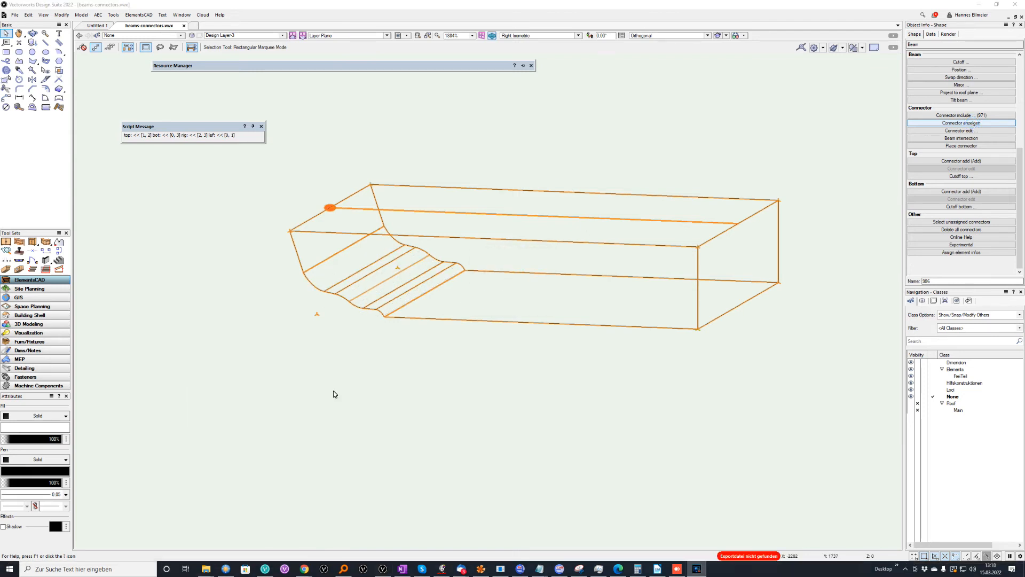
# Delete the existing beam in Top/Plan view and draw a new horizontal beam about 606 long and 100 wide
pyautogui.press('F5')
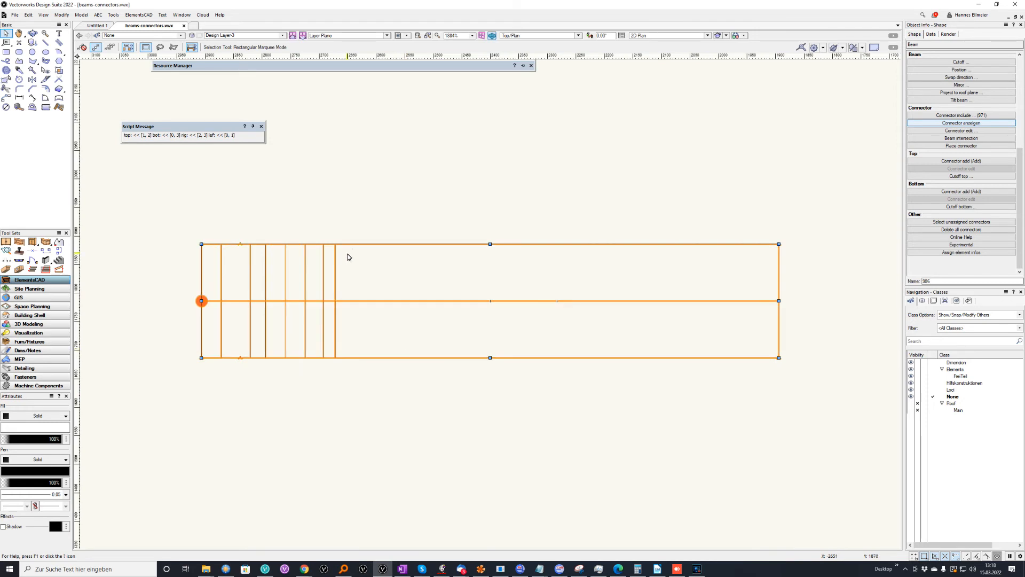
pyautogui.click(343, 235)
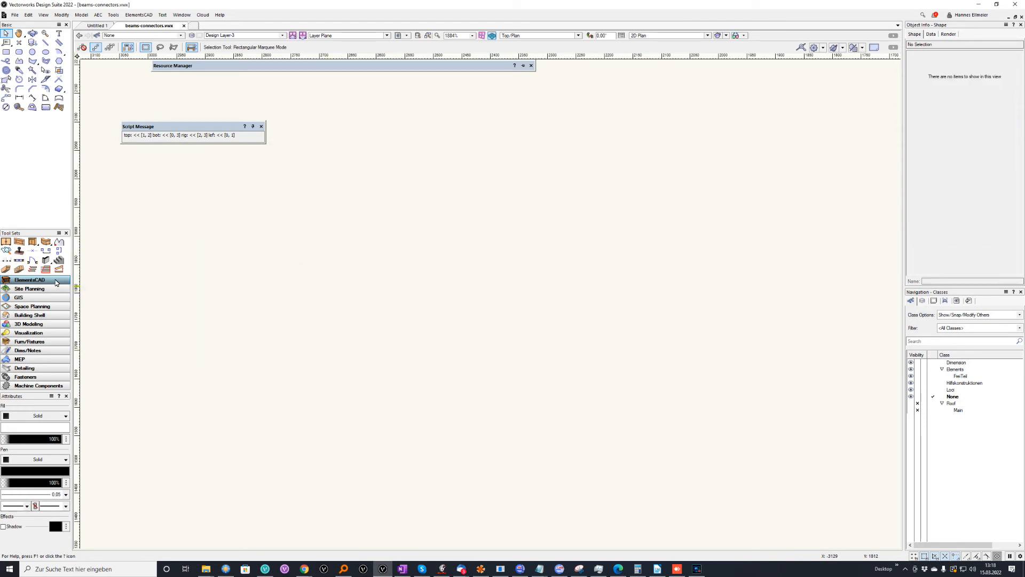
pyautogui.click(7, 269)
pyautogui.click(270, 294)
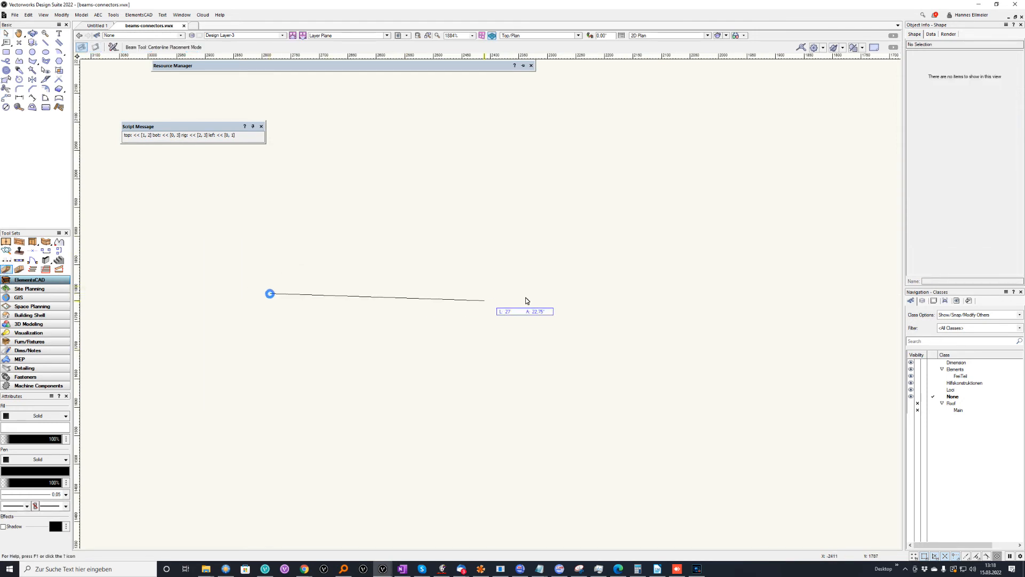
pyautogui.click(616, 294)
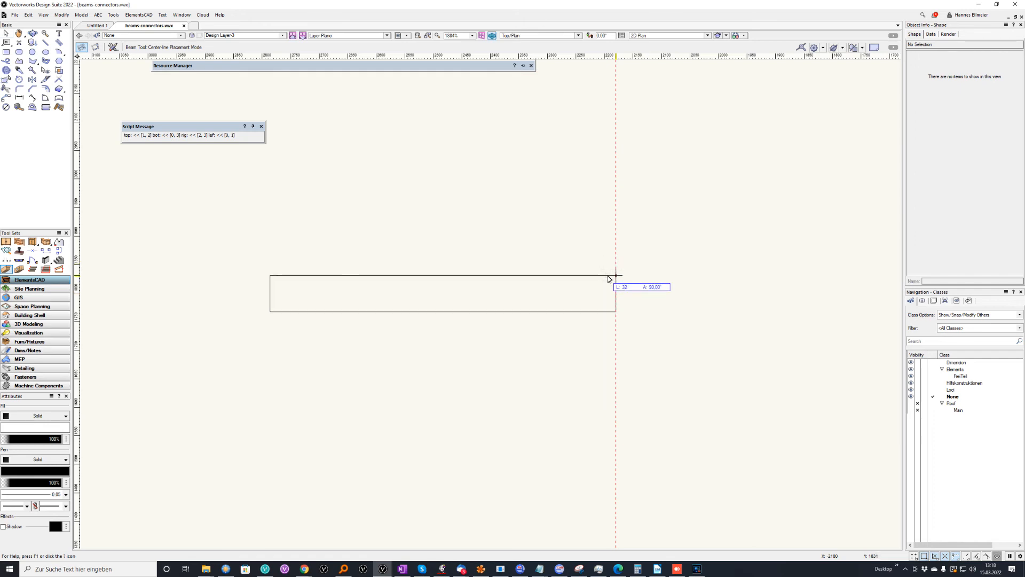
pyautogui.click(609, 267)
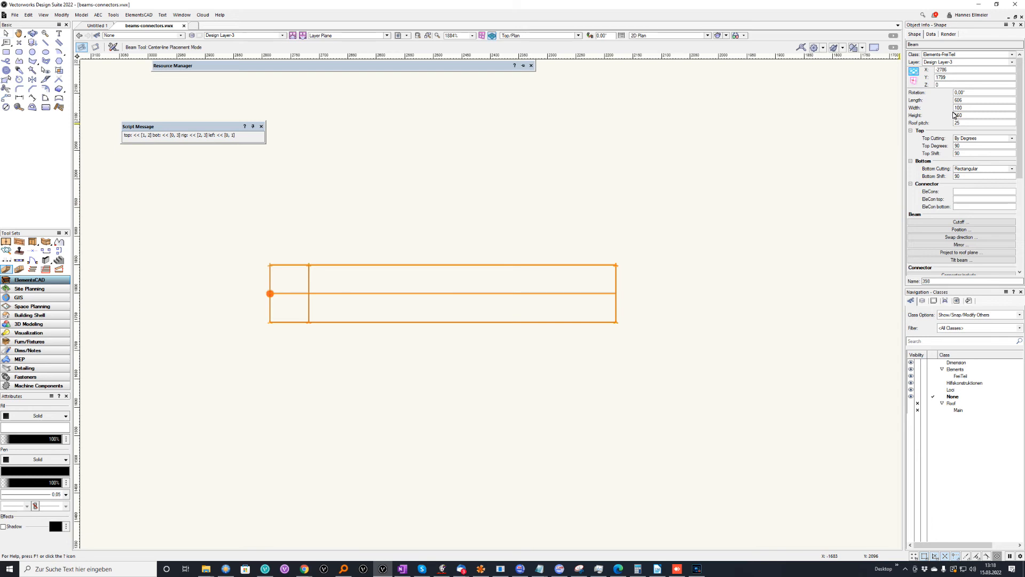
# Set the new beam's length to 2000
pyautogui.click(973, 100)
pyautogui.write('2000')
pyautogui.press('Return')
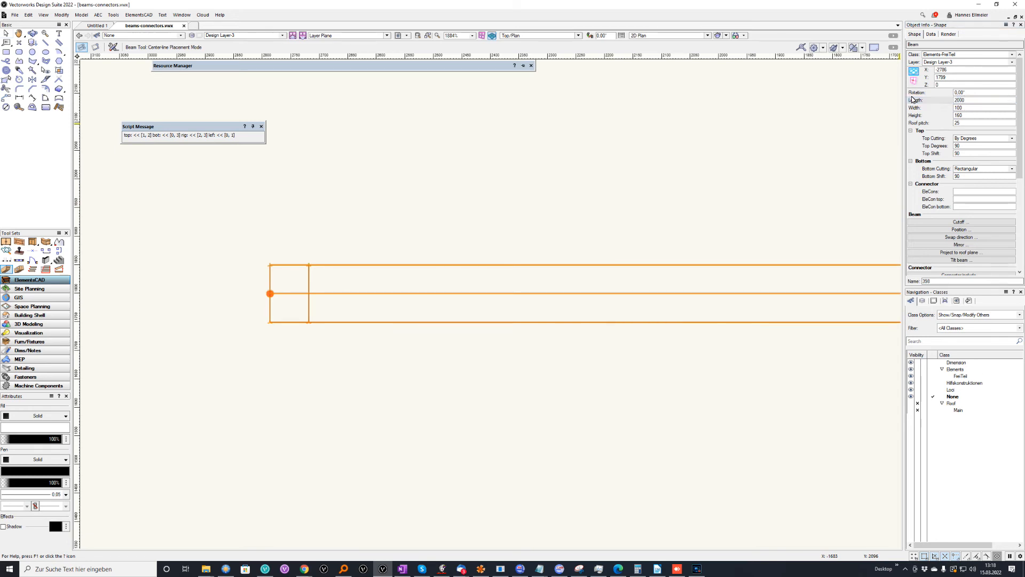
# Show the new beam in Front view and set its bottom cutting to By Degrees at 70
pyautogui.scroll(-2, 526, 208)
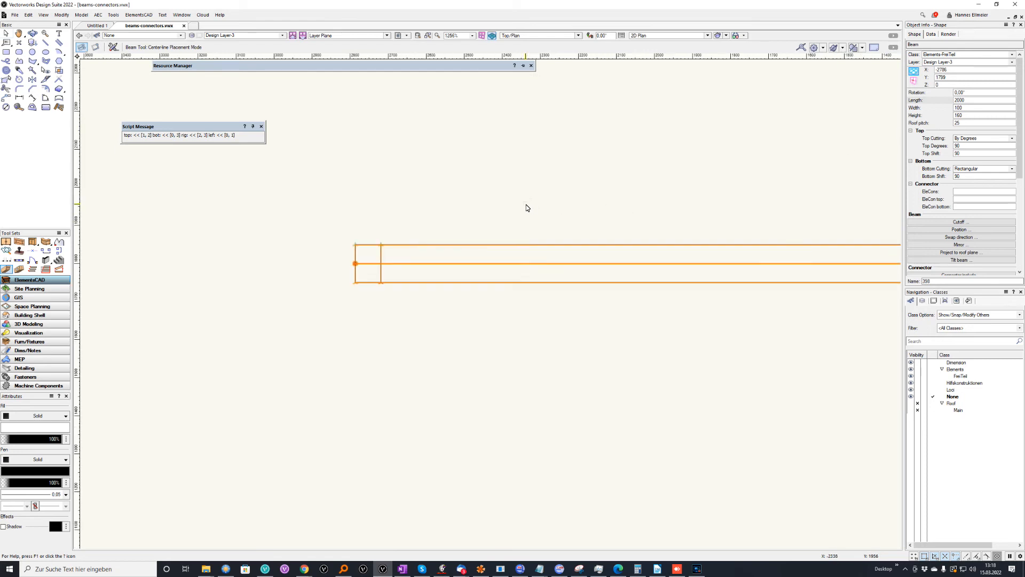
pyautogui.moveTo(696, 204)
pyautogui.mouseDown(button='middle')
pyautogui.moveTo(579, 228)
pyautogui.moveTo(485, 227)
pyautogui.mouseUp(button='middle')
pyautogui.scroll(-1, 485, 226)
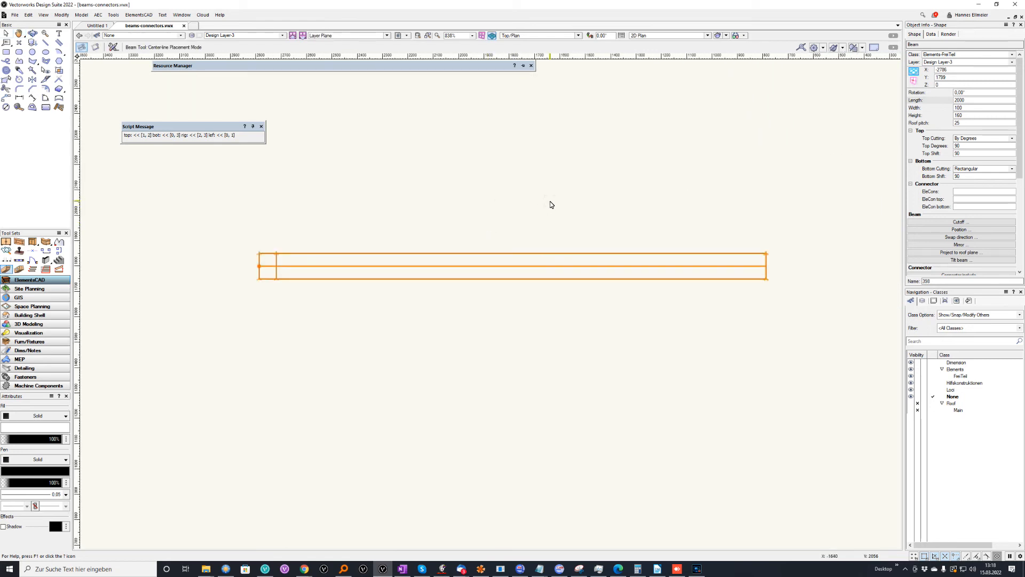
pyautogui.press('KP_1')
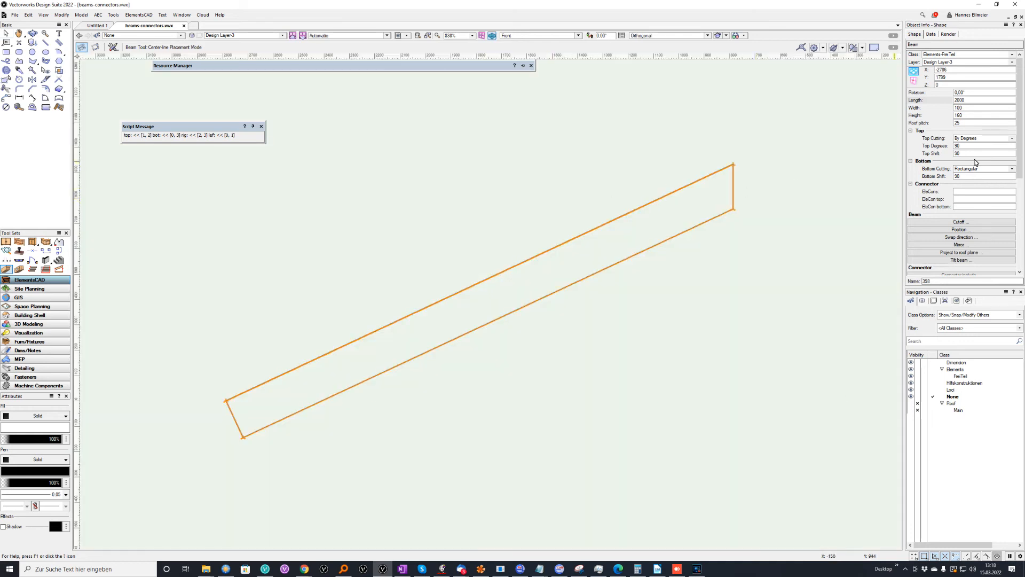
pyautogui.click(973, 170)
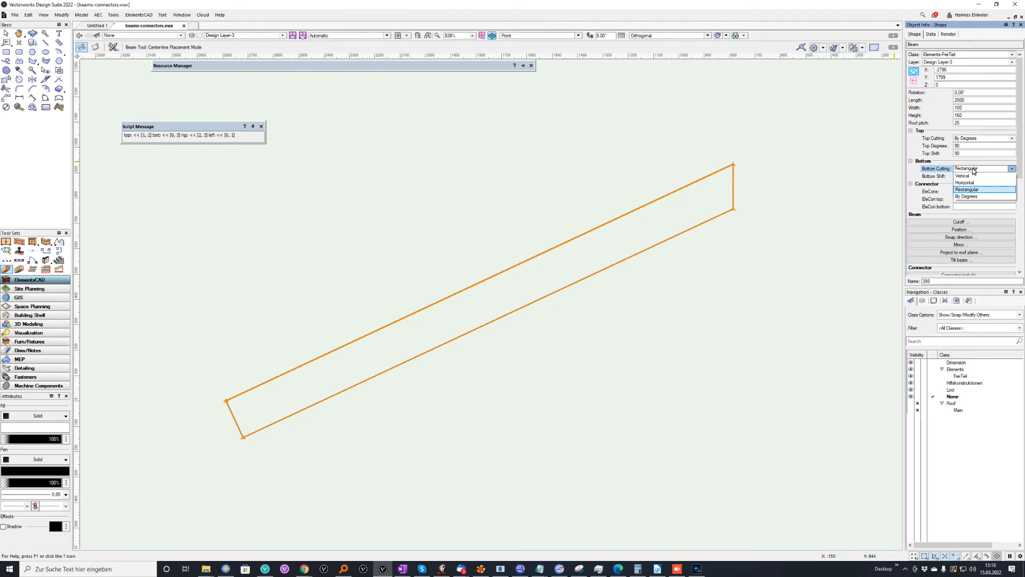
pyautogui.click(968, 197)
pyautogui.click(969, 176)
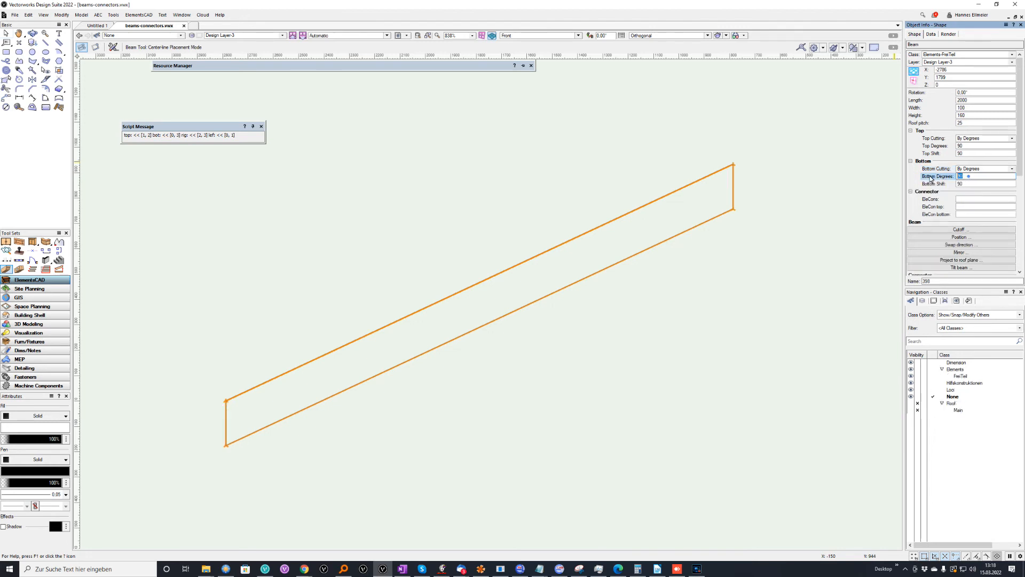
pyautogui.write('70')
pyautogui.press('Return')
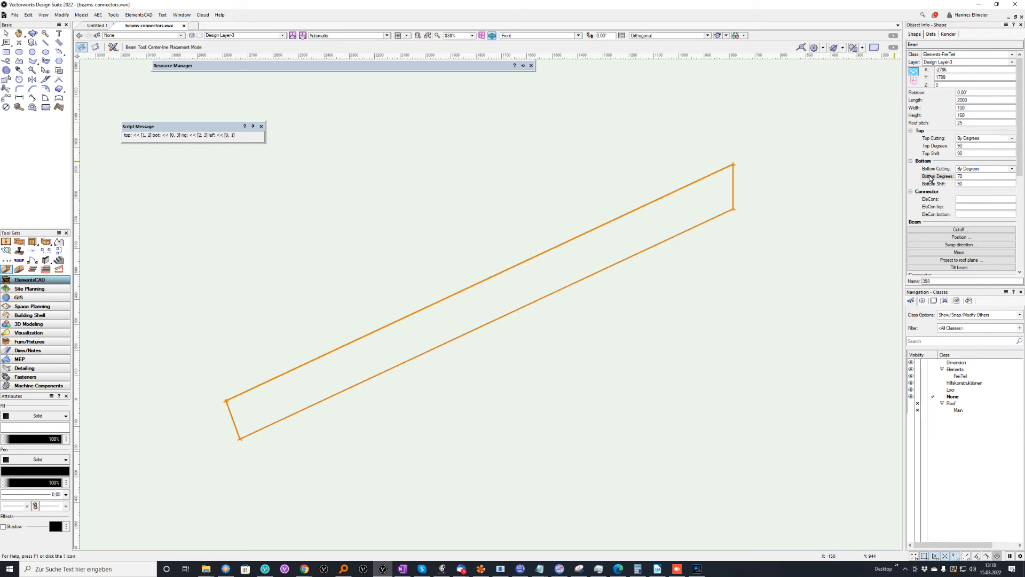
# Set the beam's bottom degrees to 40 and place a connector on its right side at the Mitte position
pyautogui.click(973, 177)
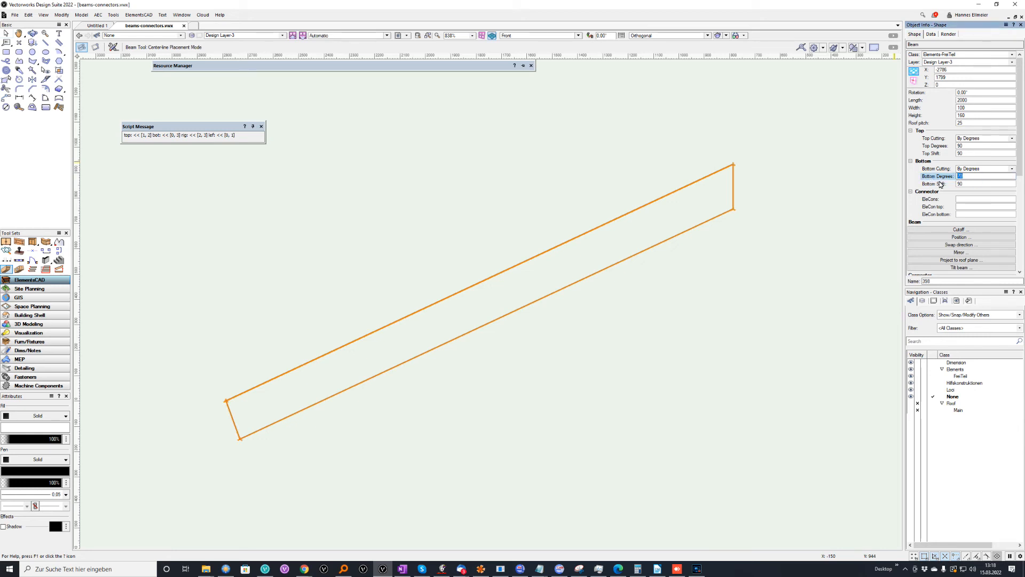
pyautogui.press('Return')
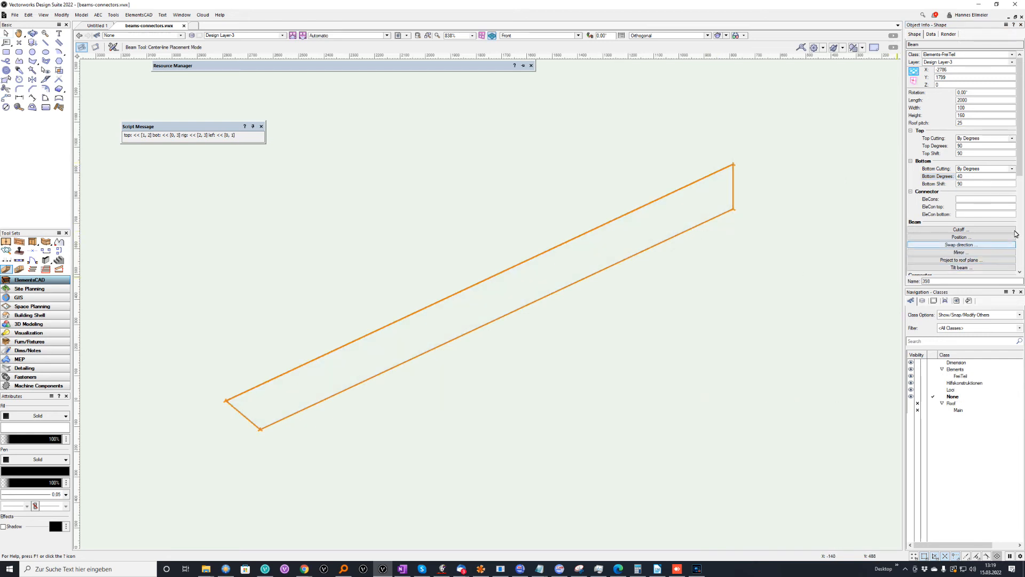
pyautogui.scroll(-5, 1016, 234)
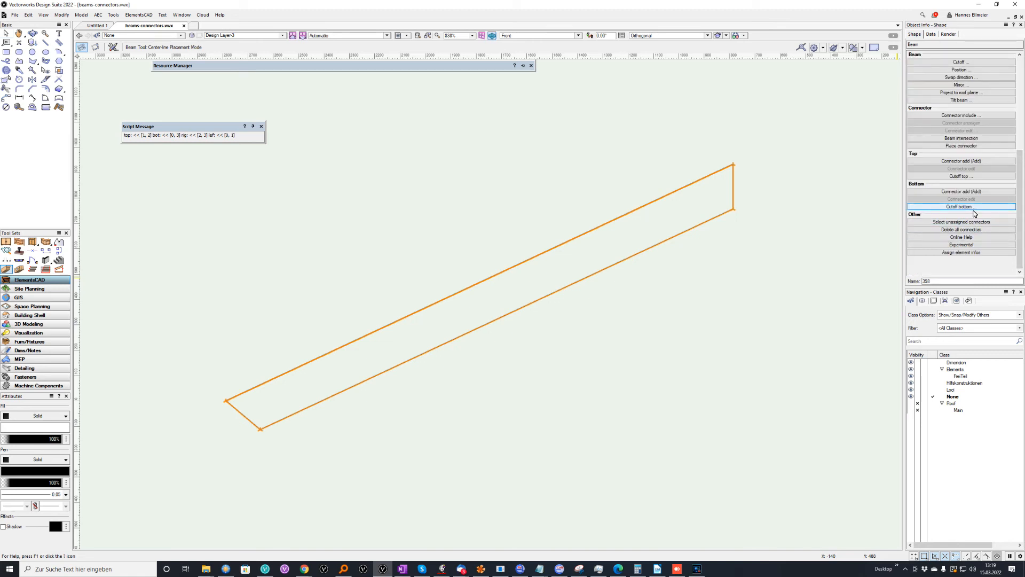
pyautogui.click(967, 146)
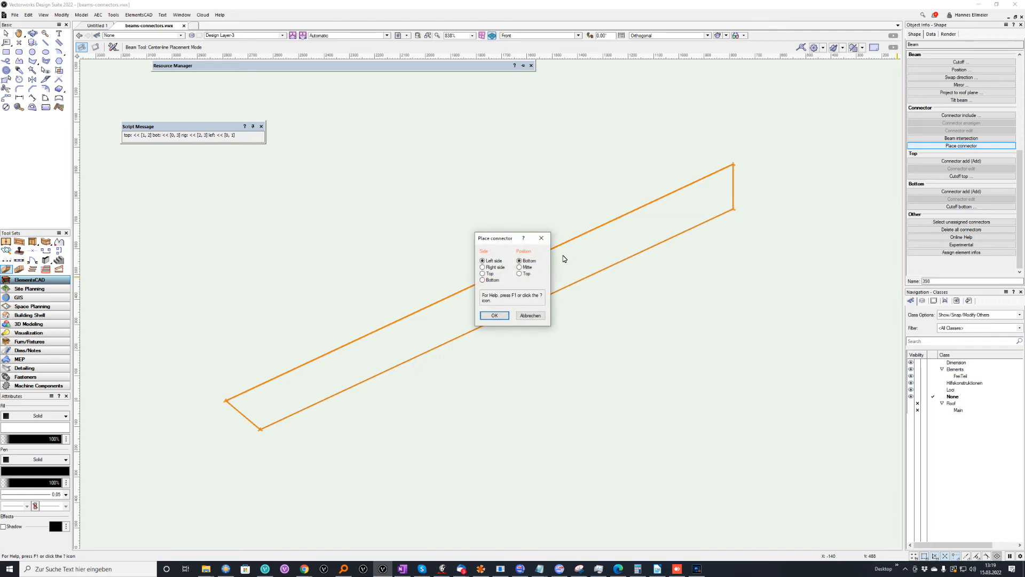
pyautogui.click(484, 267)
pyautogui.click(518, 267)
pyautogui.click(495, 315)
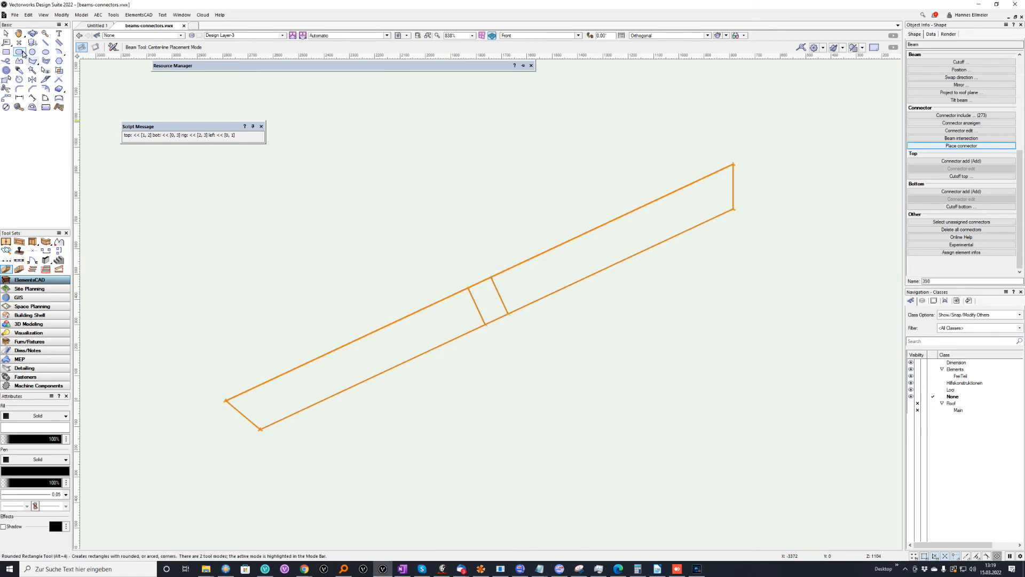
# Select the placed connector, show it in Right Isometric view, and extrude it into a second beam using Connector extrudieren
pyautogui.click(6, 33)
pyautogui.moveTo(343, 243); pyautogui.dragTo(573, 371)
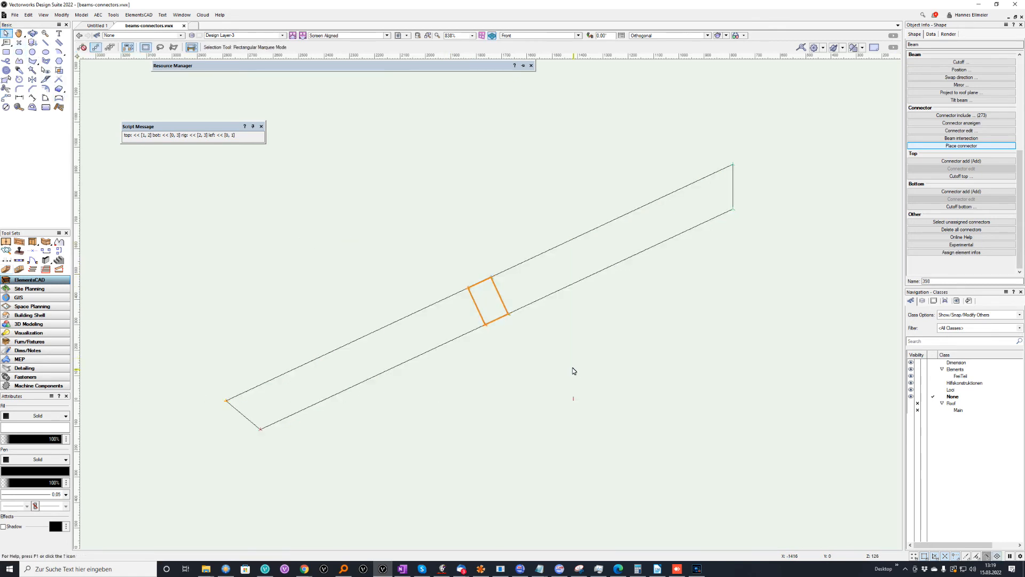
pyautogui.press('KP_3')
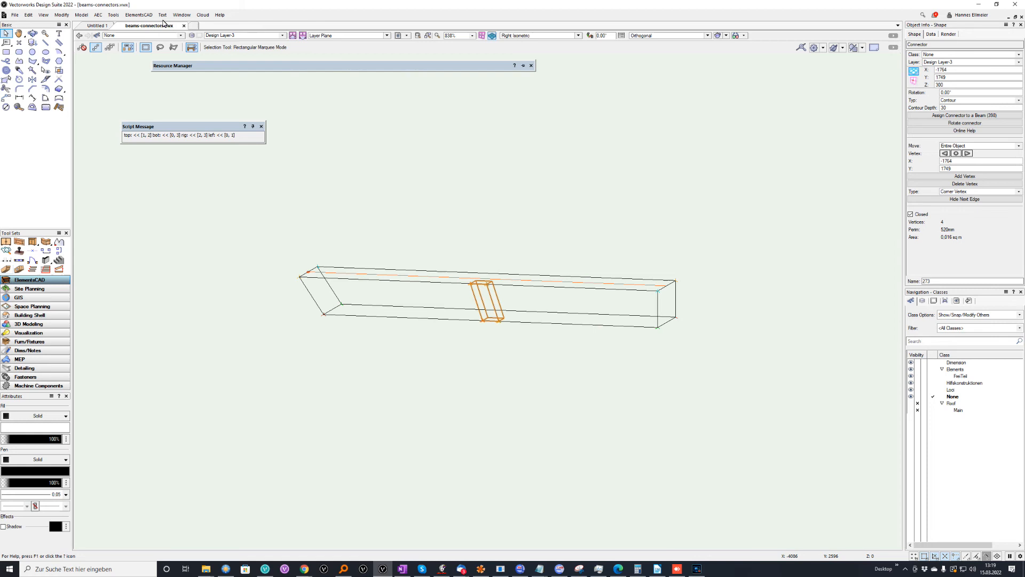
pyautogui.click(139, 14)
pyautogui.moveTo(193, 79)
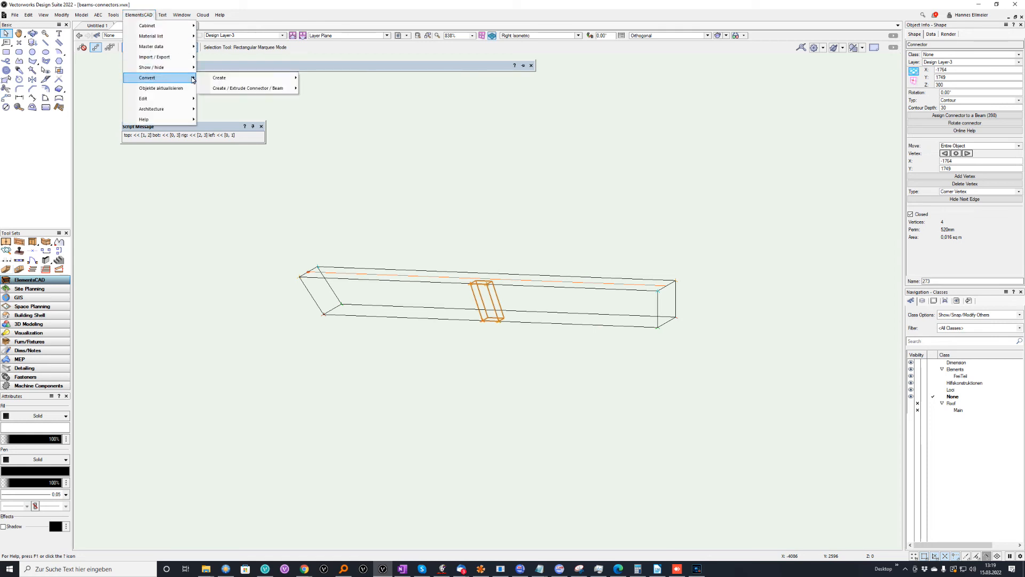
pyautogui.moveTo(232, 89)
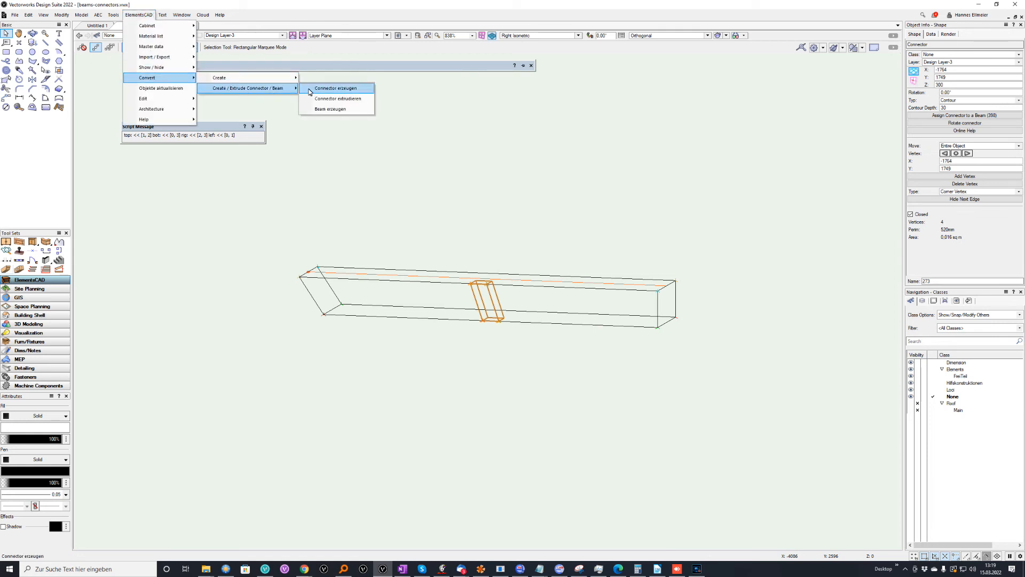
pyautogui.click(338, 99)
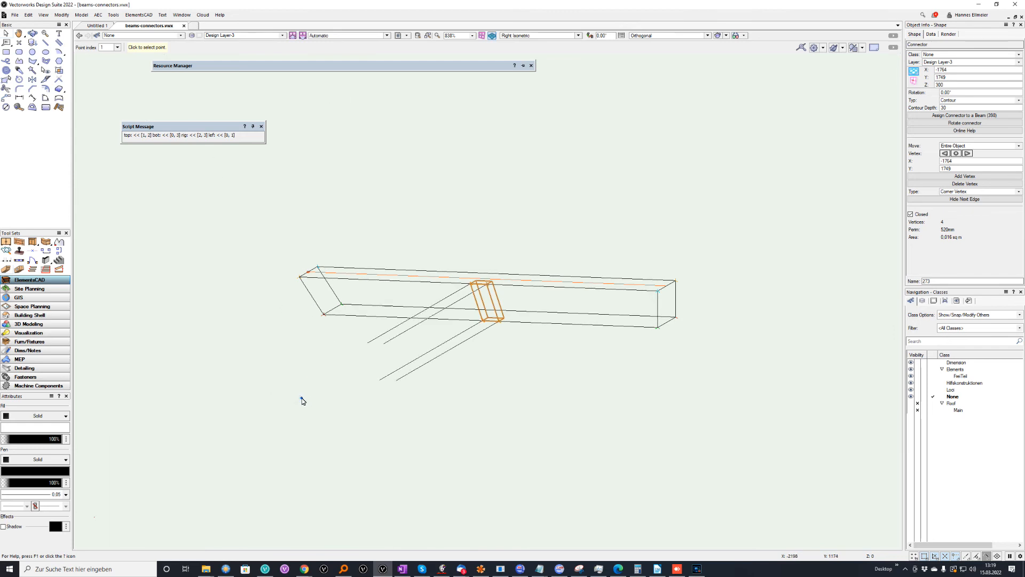
pyautogui.click(300, 398)
# Change both connectors at the beam joint to Mortise / Tenon type with a tenon radius of 20
pyautogui.moveTo(407, 229); pyautogui.dragTo(564, 369)
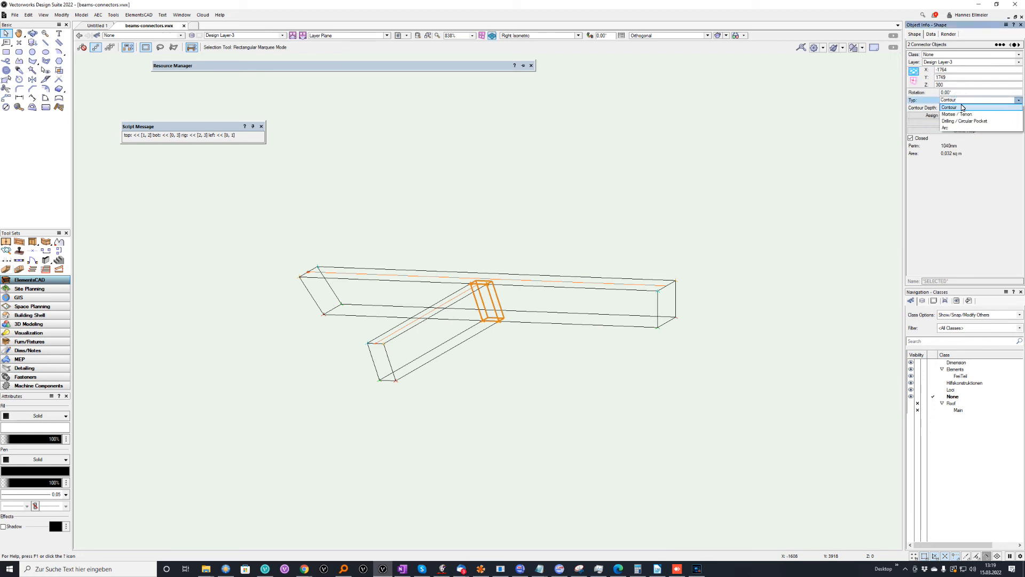
pyautogui.click(962, 115)
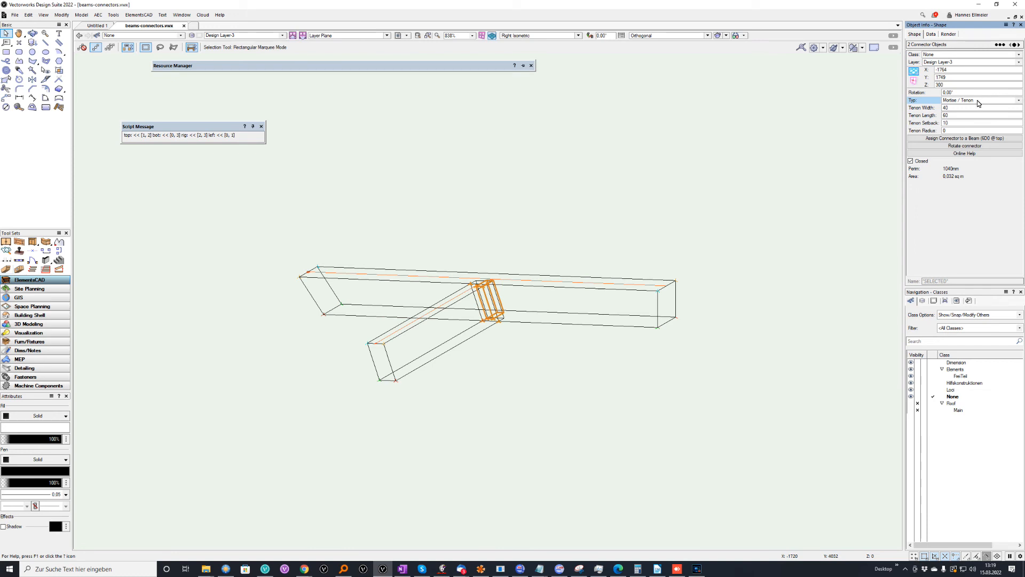
pyautogui.click(948, 131)
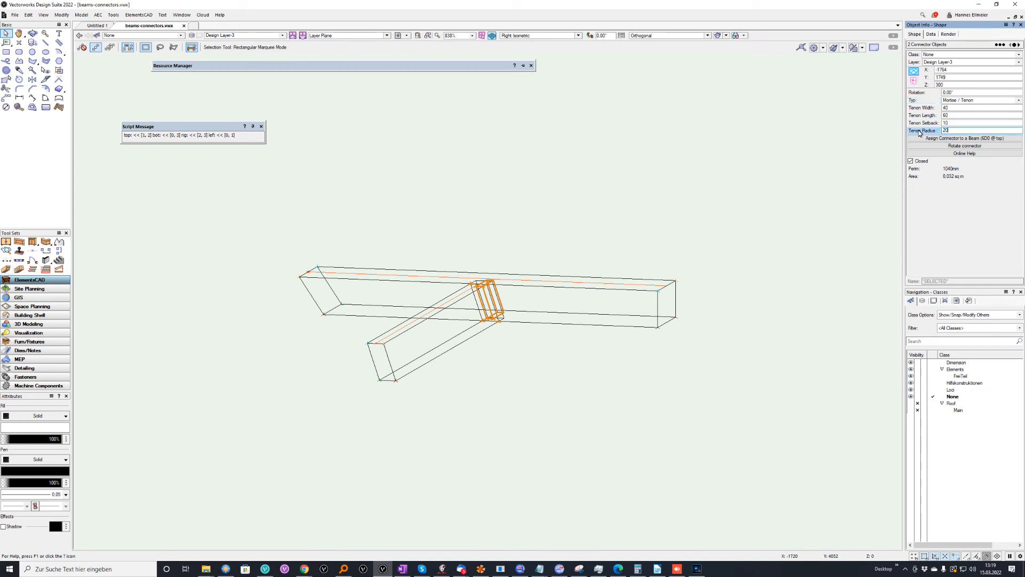
pyautogui.write('20')
pyautogui.press('Return')
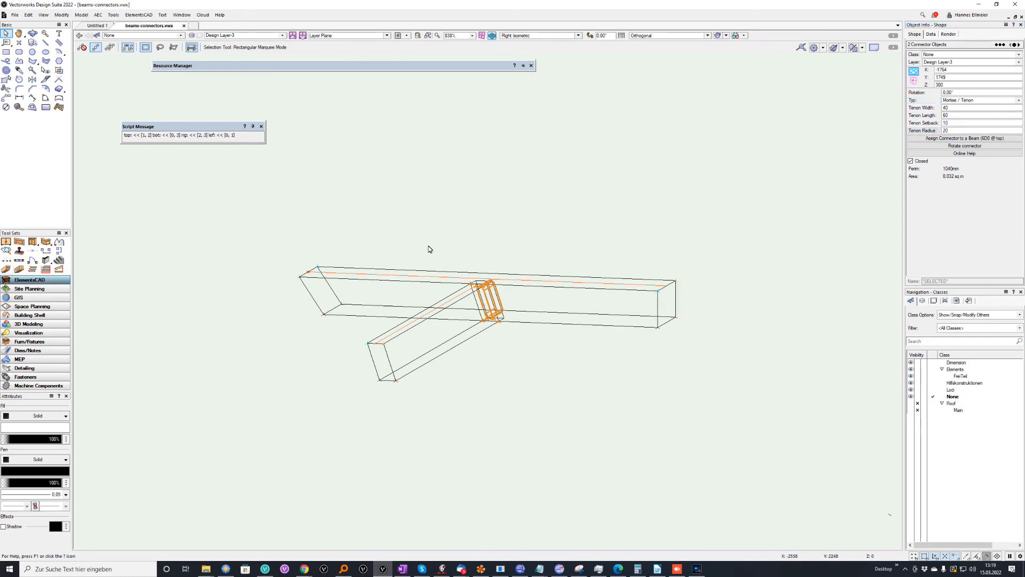
# Export the 2000 long beam with Export Beam as a VectorScript text file named beam2meter in the export folder
pyautogui.click(394, 272)
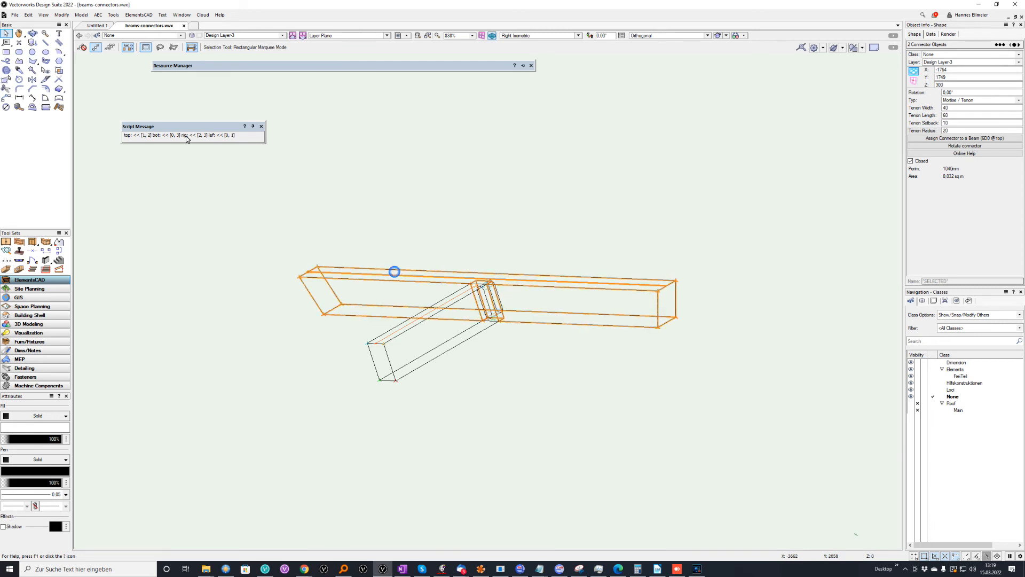
pyautogui.click(139, 15)
pyautogui.click(179, 99)
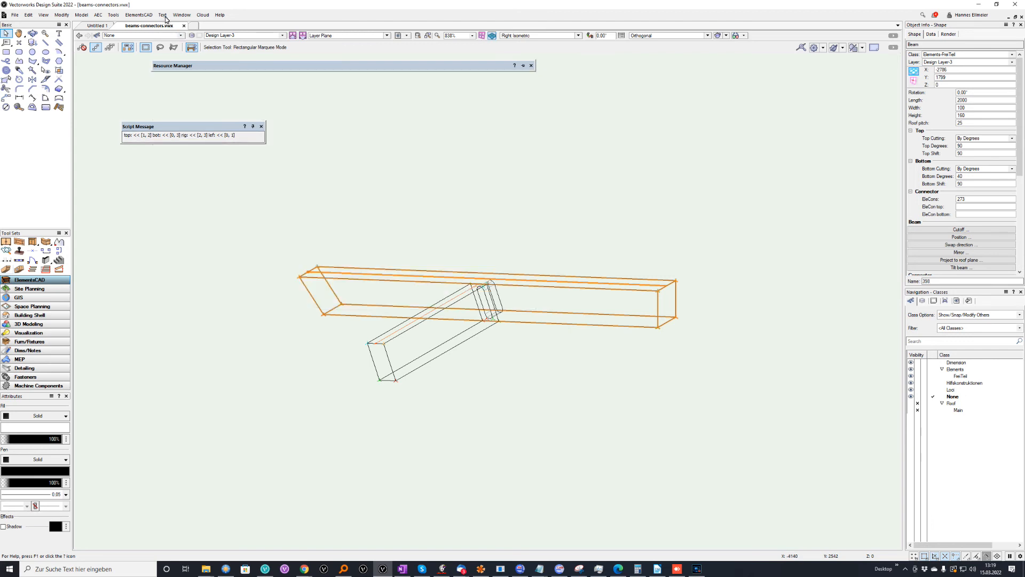
pyautogui.click(139, 15)
pyautogui.moveTo(150, 27)
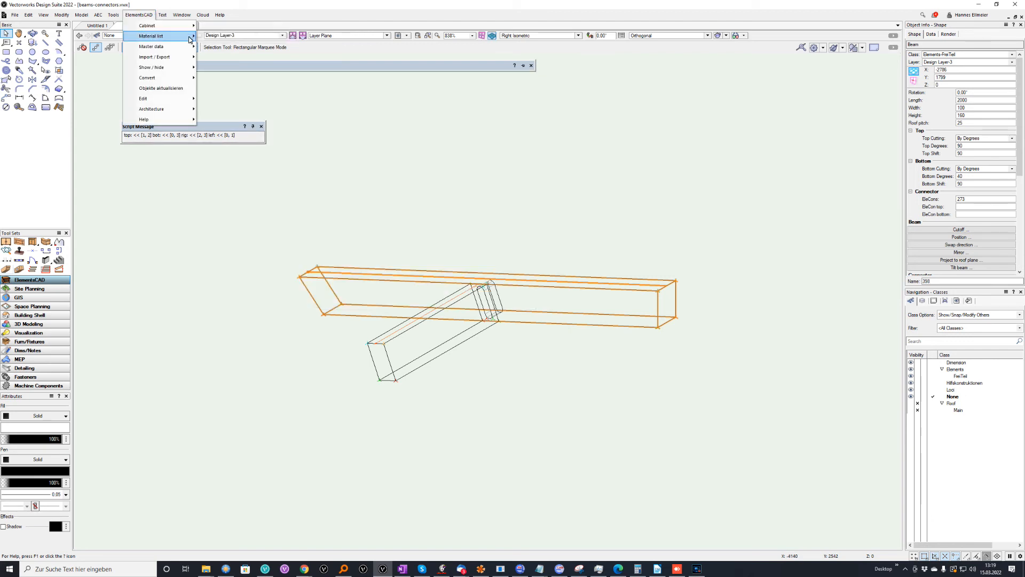
pyautogui.moveTo(173, 57)
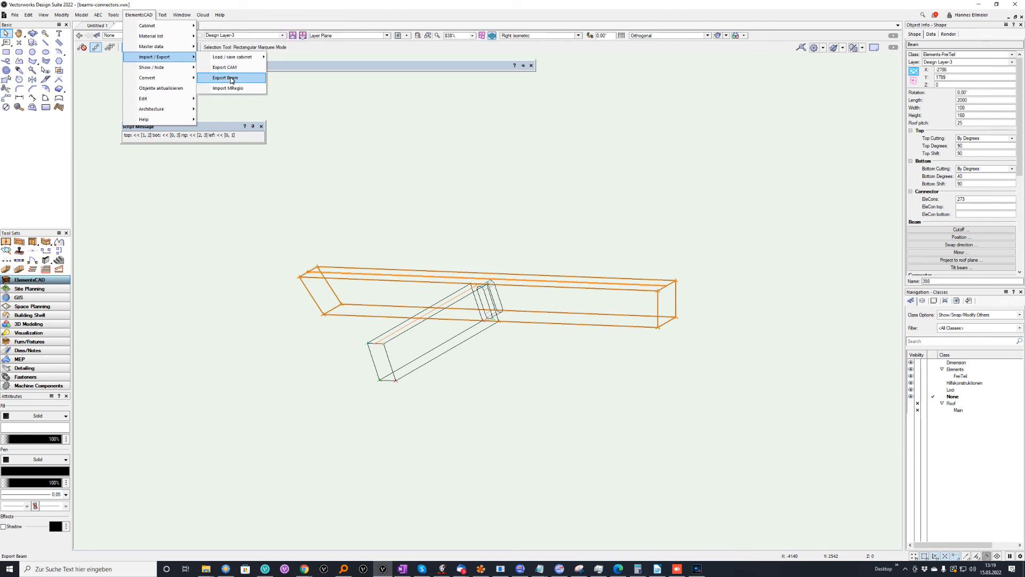
pyautogui.click(231, 79)
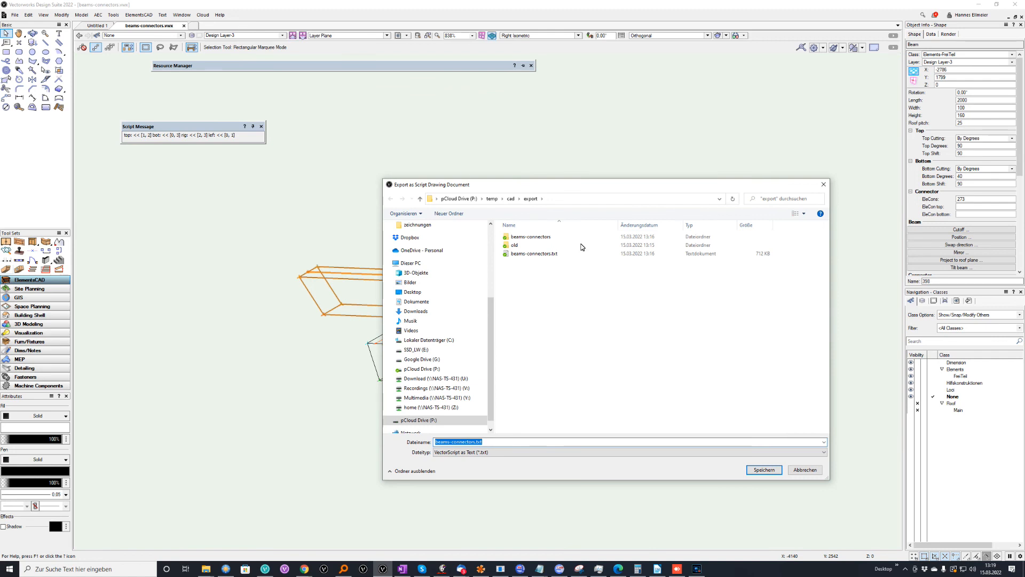
pyautogui.write('beam')
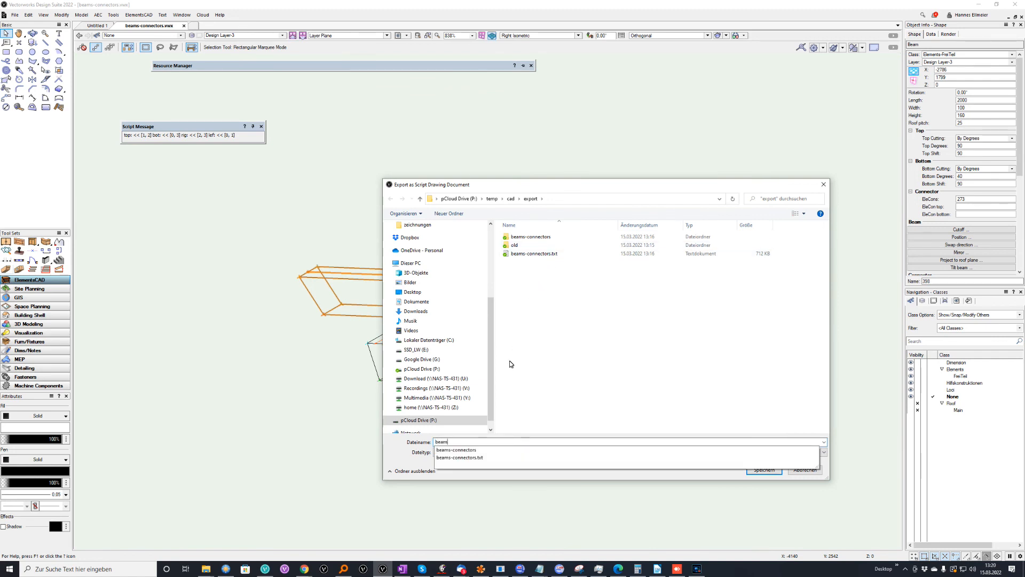
pyautogui.write('2meter')
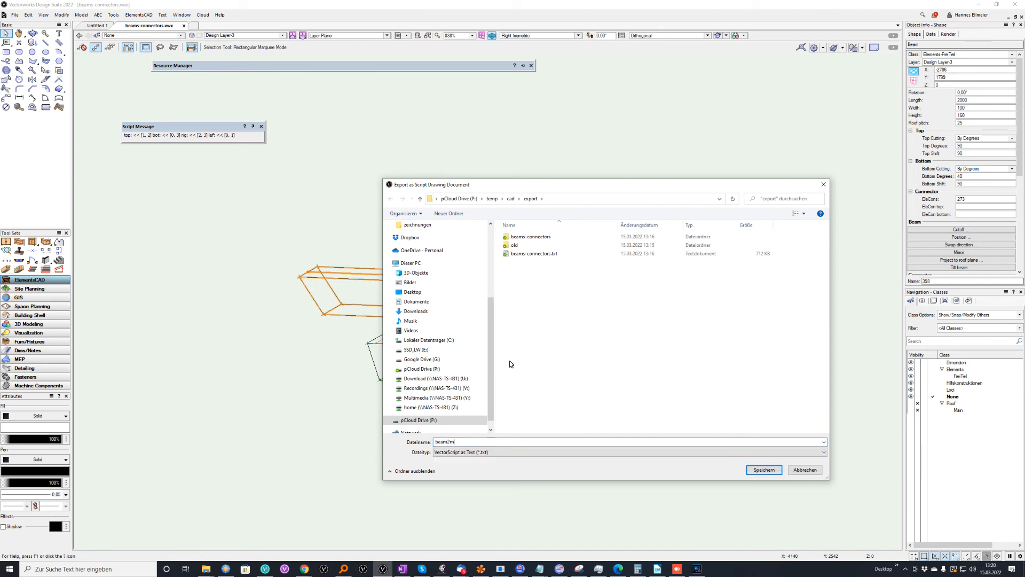
pyautogui.click(765, 470)
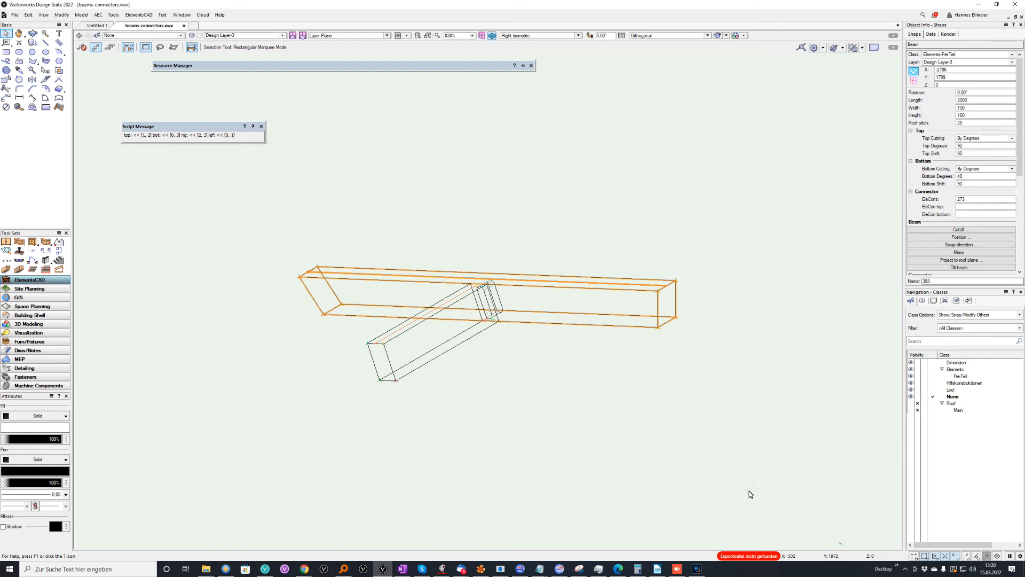
# Switch to the ElementsCAM Editor and open the exported beam2meter.txt file
pyautogui.moveTo(0, 178)
pyautogui.mouseDown()
pyautogui.moveTo(558, 163)
pyautogui.moveTo(588, 127)
pyautogui.mouseUp()
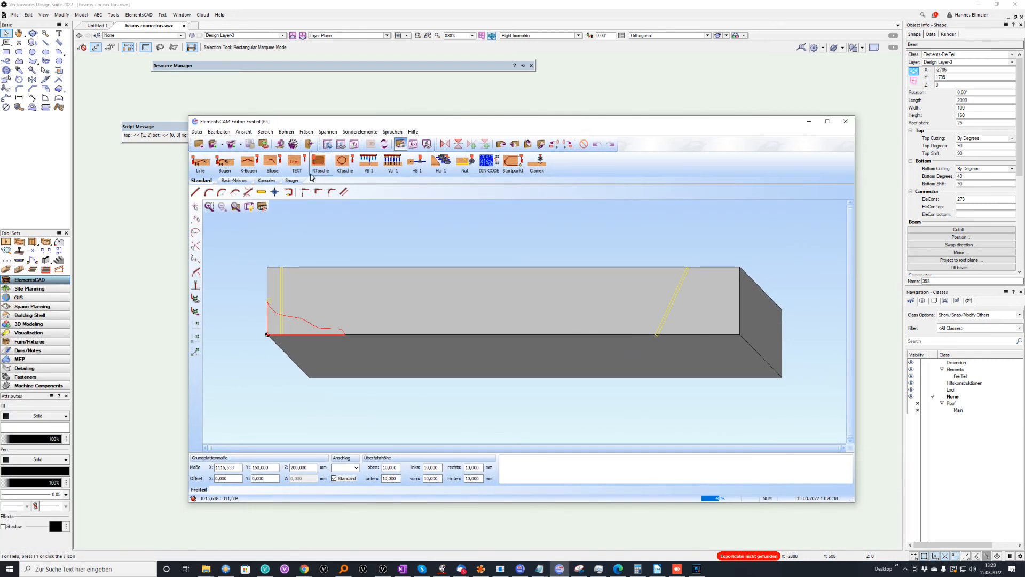
pyautogui.click(213, 145)
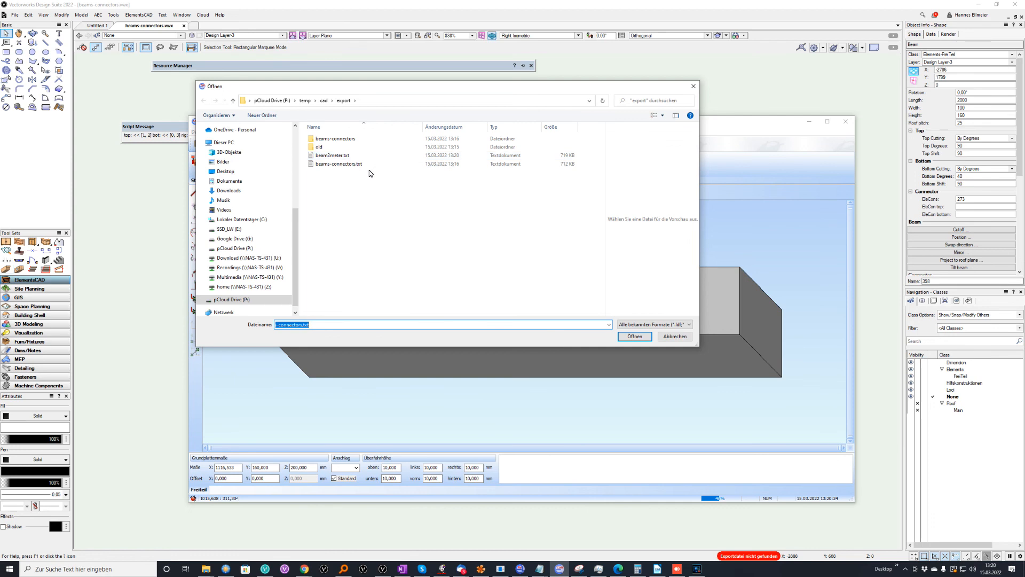
pyautogui.click(340, 164)
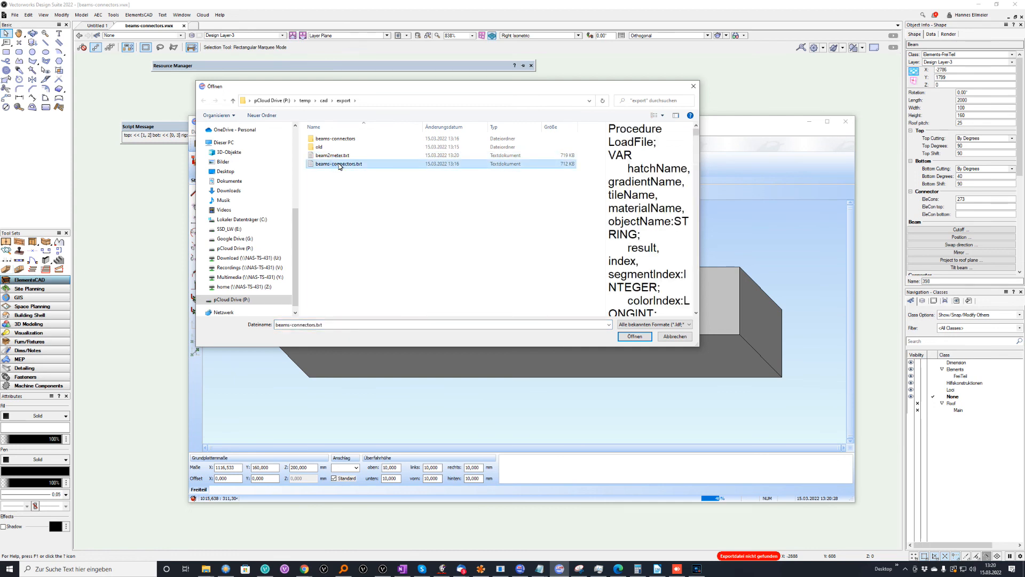
pyautogui.doubleClick(332, 155)
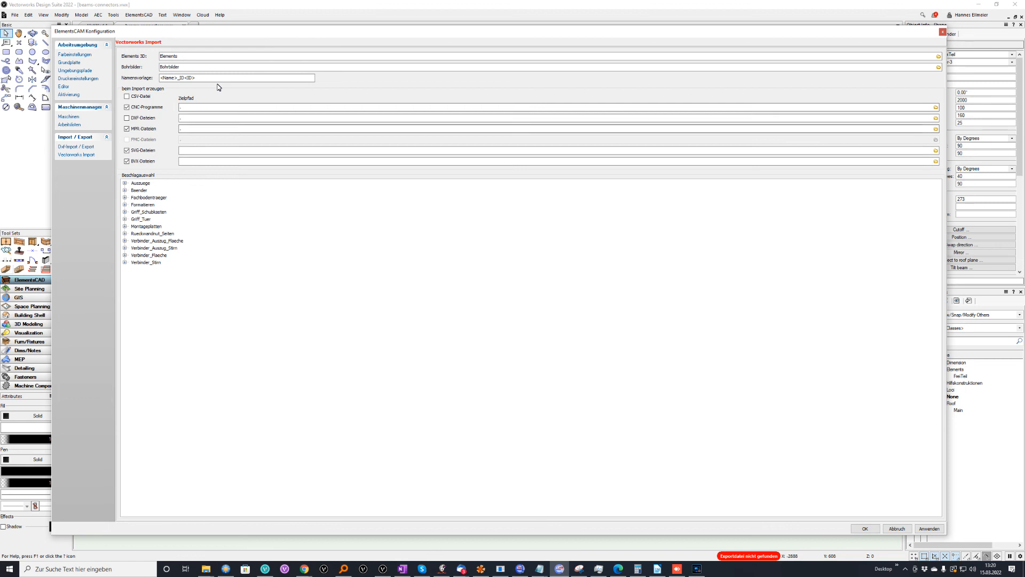
# Review the available postprocessors for the Standard_Tutorial machine in the ElementsCAM configuration, leaving the settings unsaved
pyautogui.click(75, 117)
pyautogui.click(939, 118)
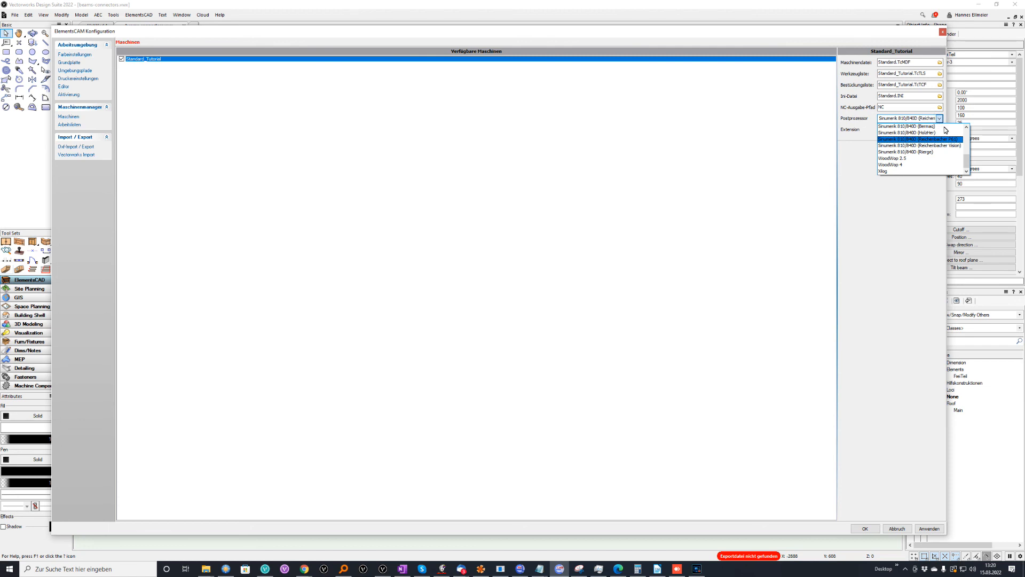
pyautogui.moveTo(966, 155); pyautogui.dragTo(956, 173)
pyautogui.click(876, 264)
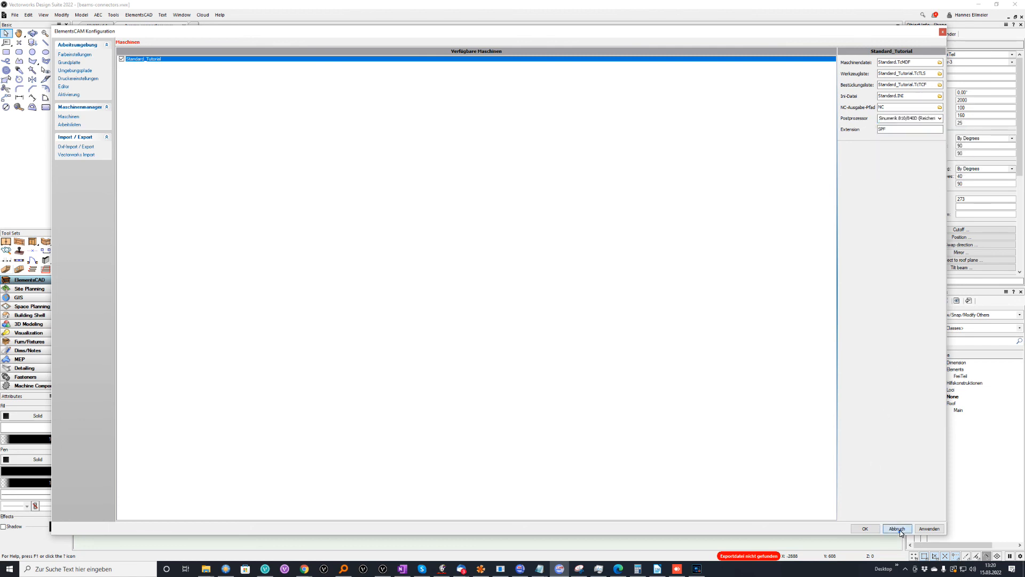
pyautogui.click(897, 528)
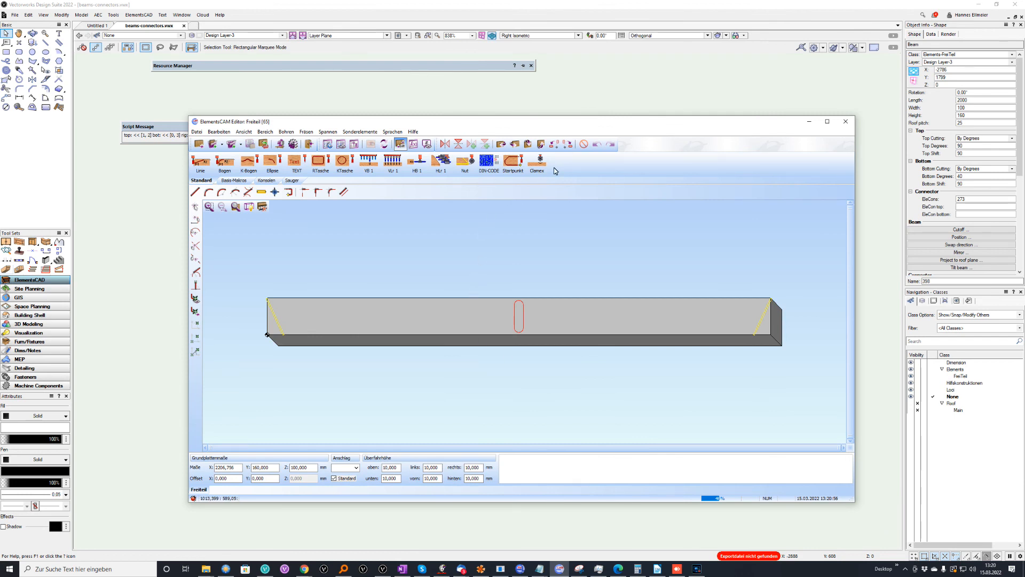
# Switch to CAMBIUM in the AnyDesk session and import Freiteil.bvx from the beam2meter folder, overwriting the existing job file
pyautogui.click(677, 569)
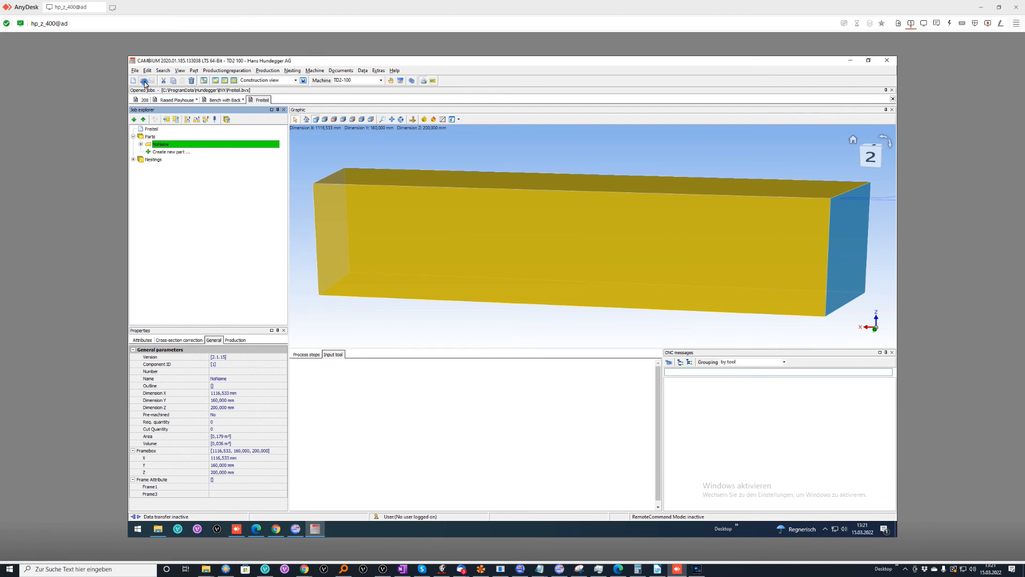
pyautogui.click(142, 80)
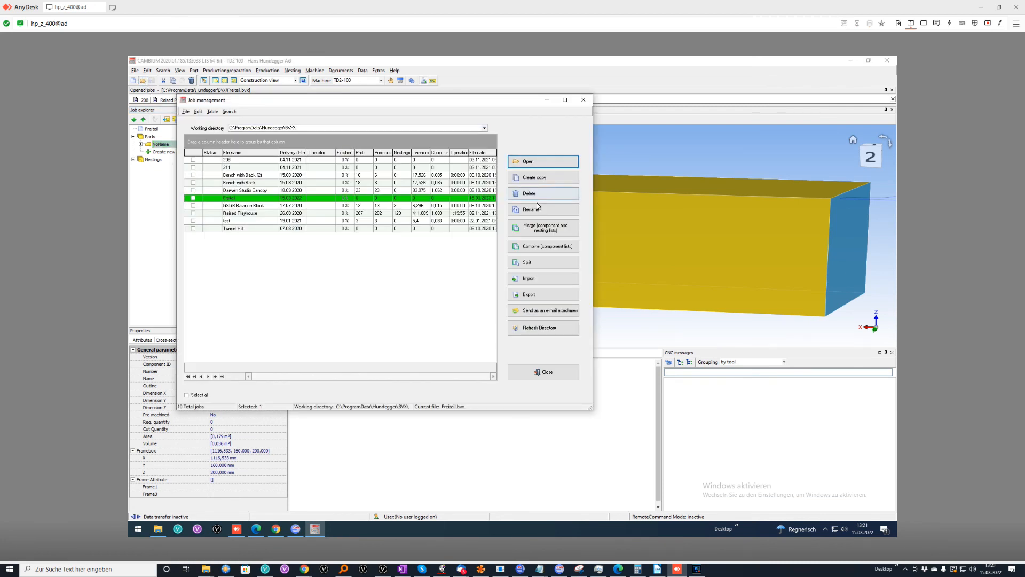
pyautogui.click(541, 278)
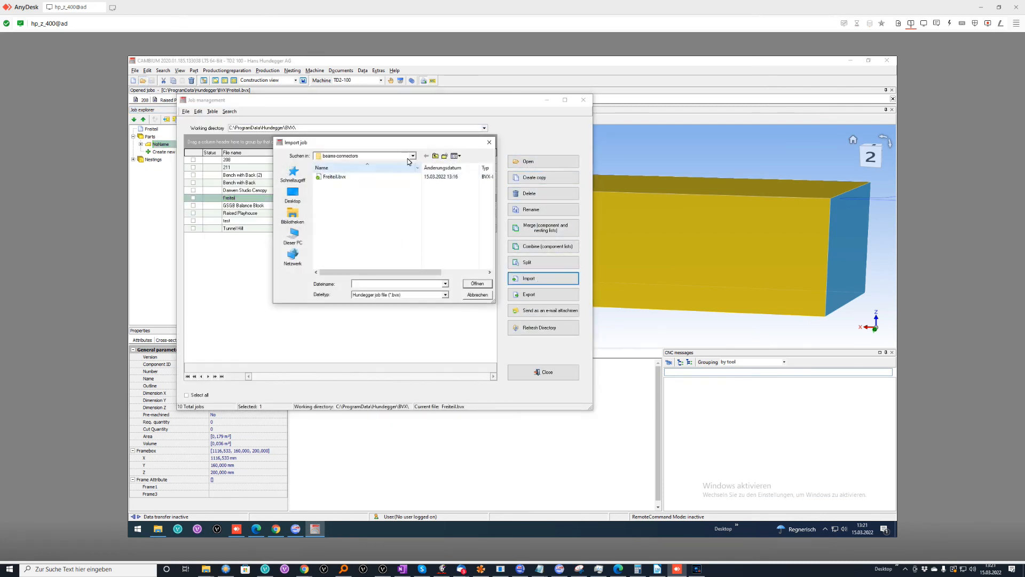
pyautogui.click(436, 155)
pyautogui.doubleClick(345, 177)
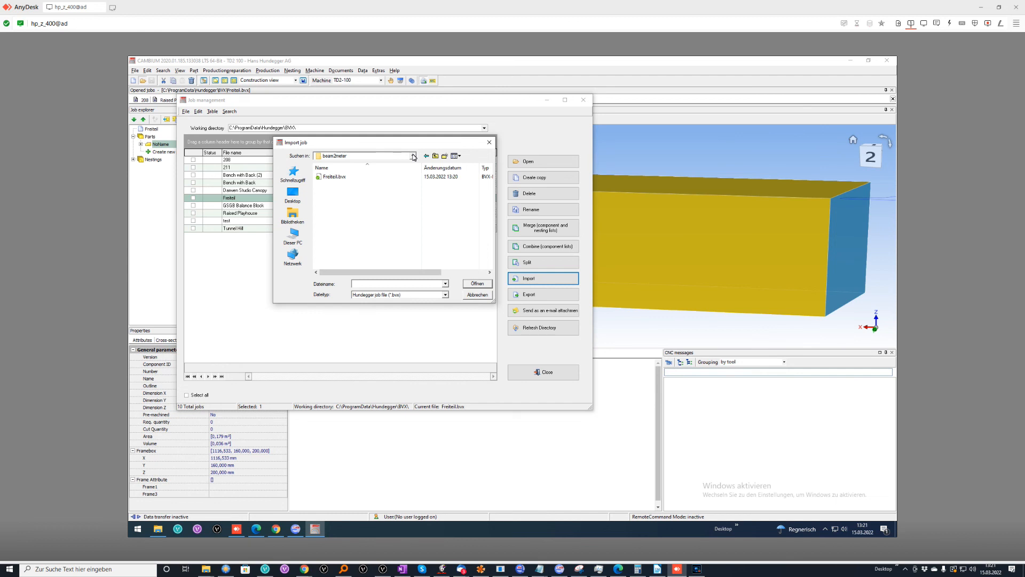
pyautogui.click(329, 178)
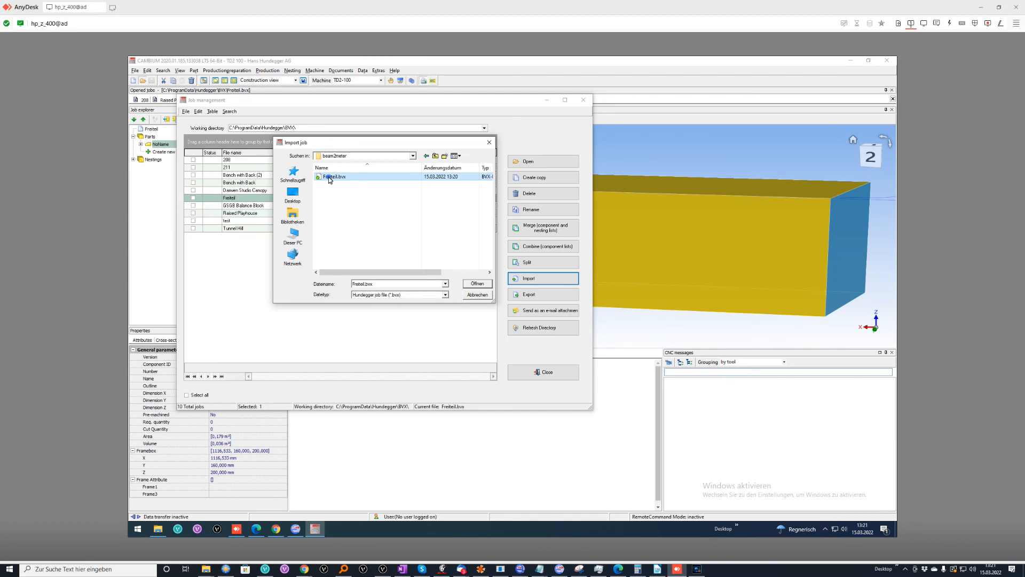
pyautogui.click(480, 285)
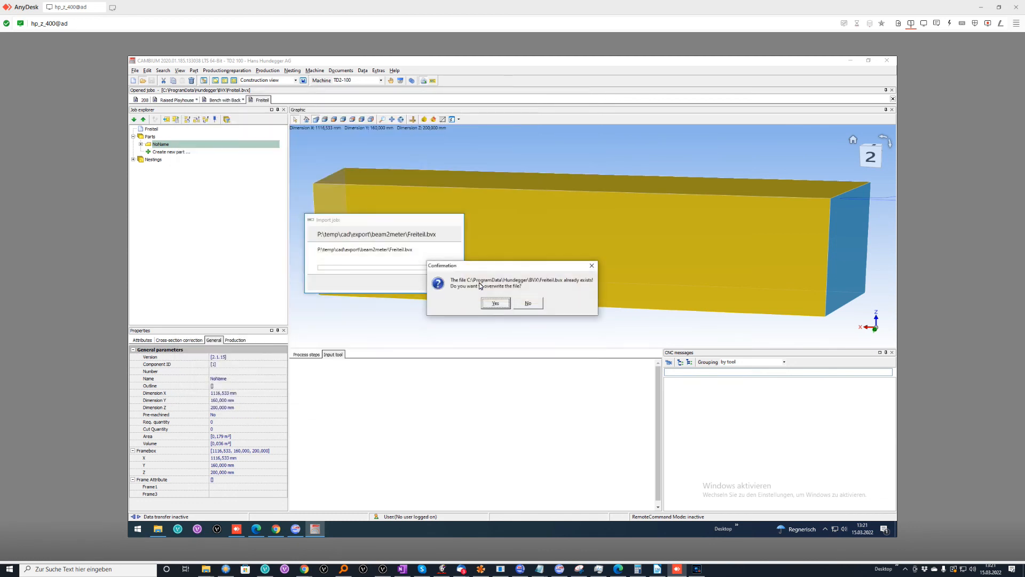
pyautogui.click(505, 307)
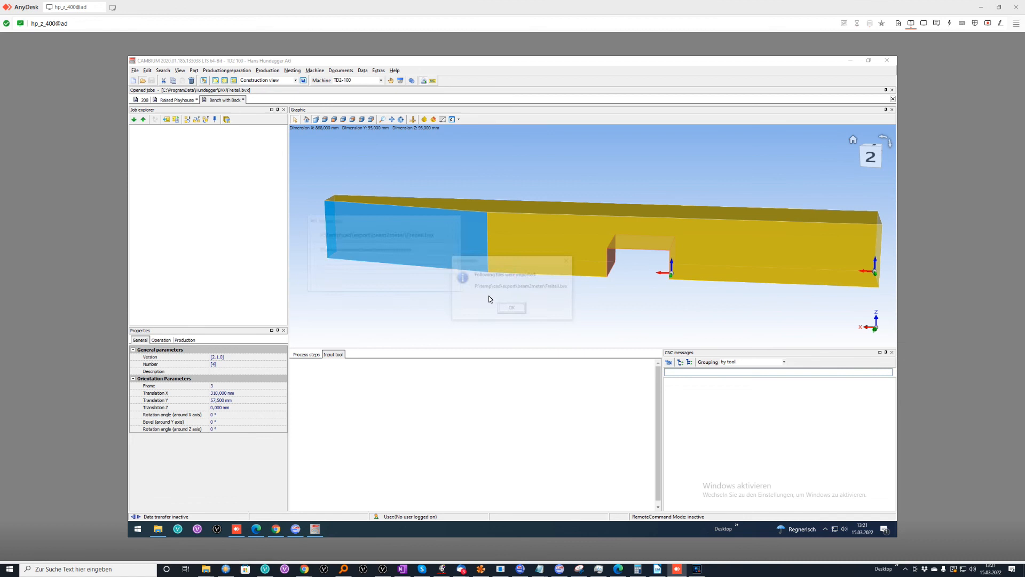
pyautogui.click(524, 310)
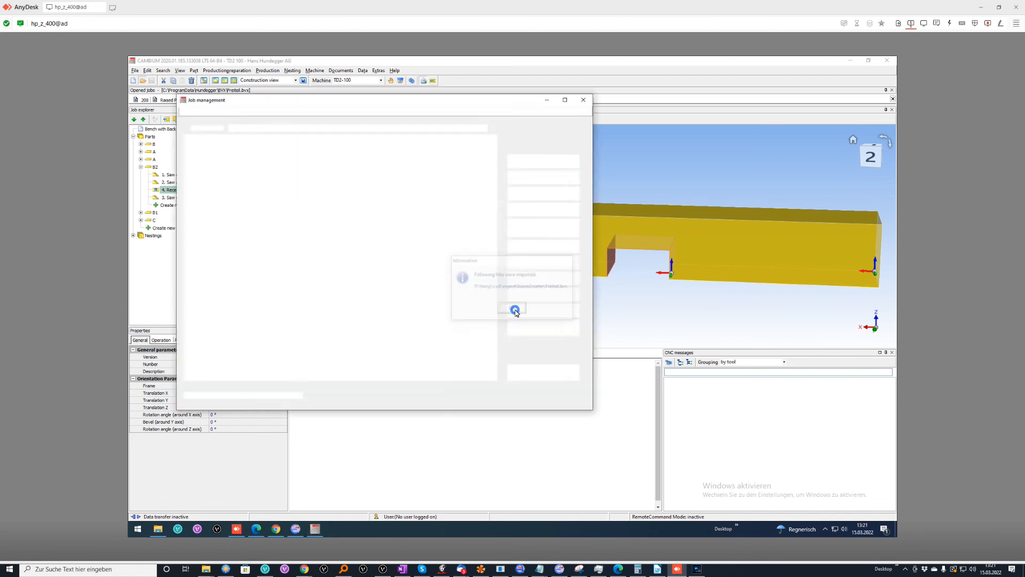
# Open the imported Freiteil job, display its NoName part and select the Mortise F1 operation in the expanded operation list
pyautogui.click(532, 162)
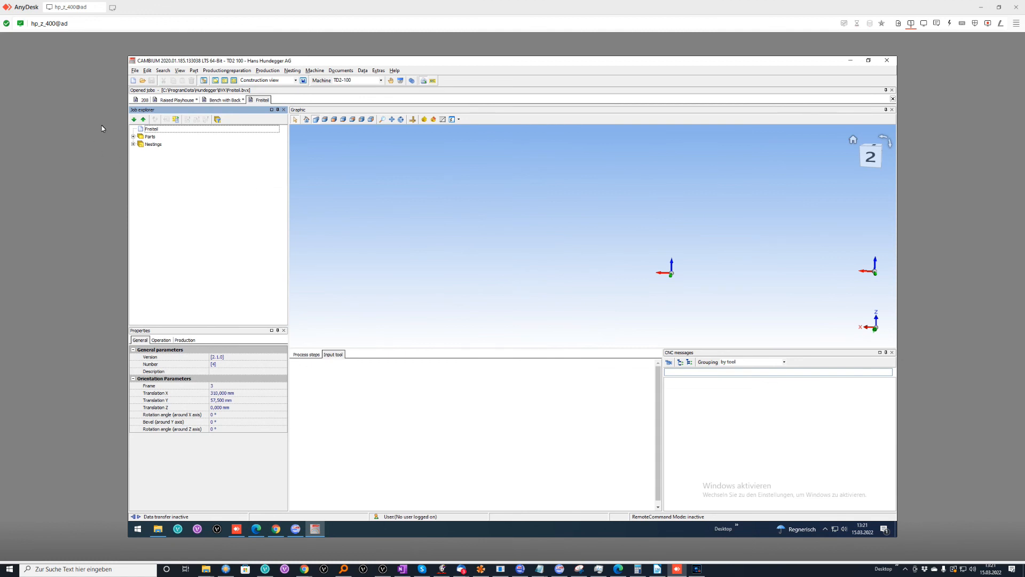
pyautogui.click(133, 137)
pyautogui.click(154, 145)
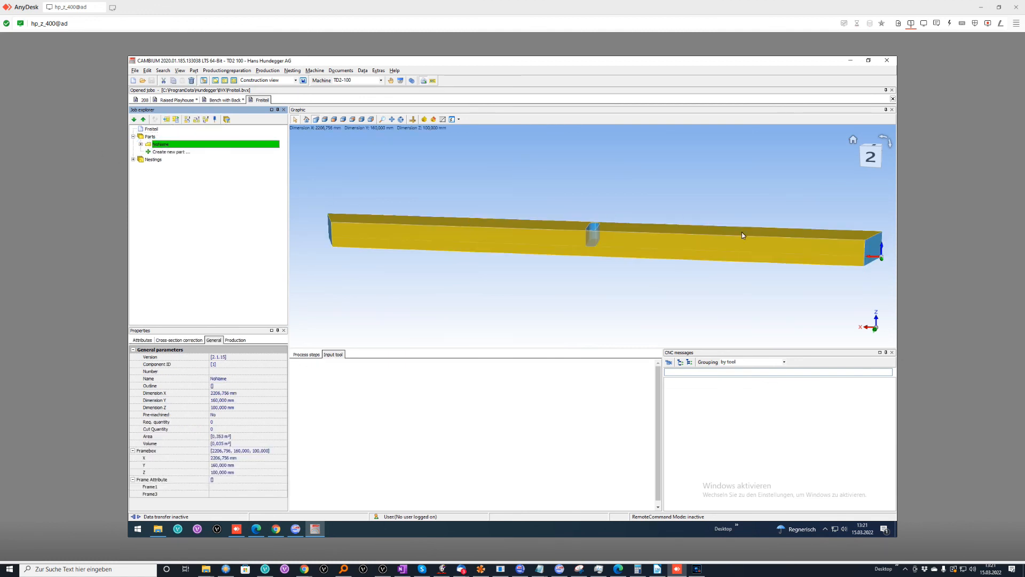
pyautogui.click(141, 145)
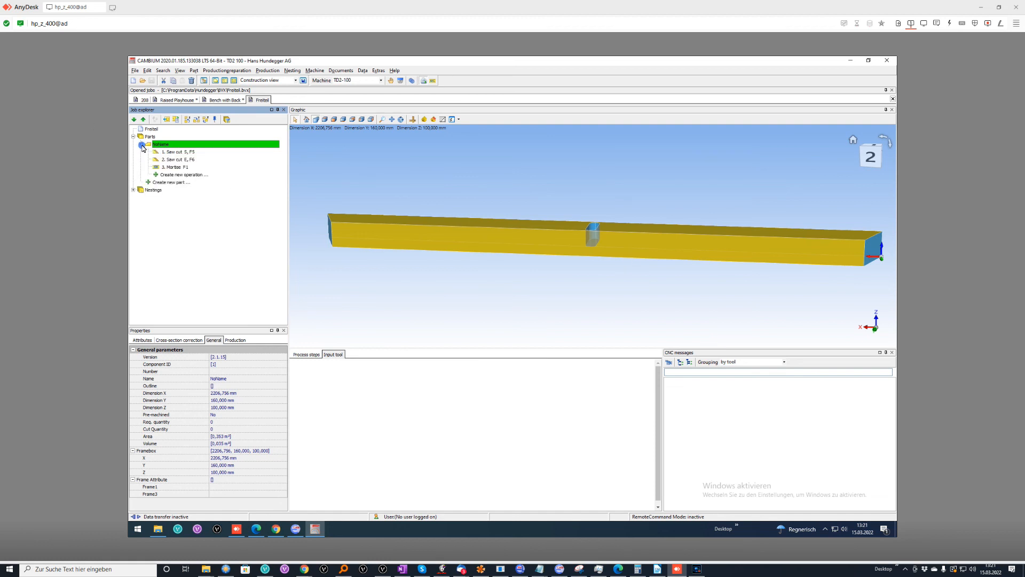
pyautogui.click(180, 168)
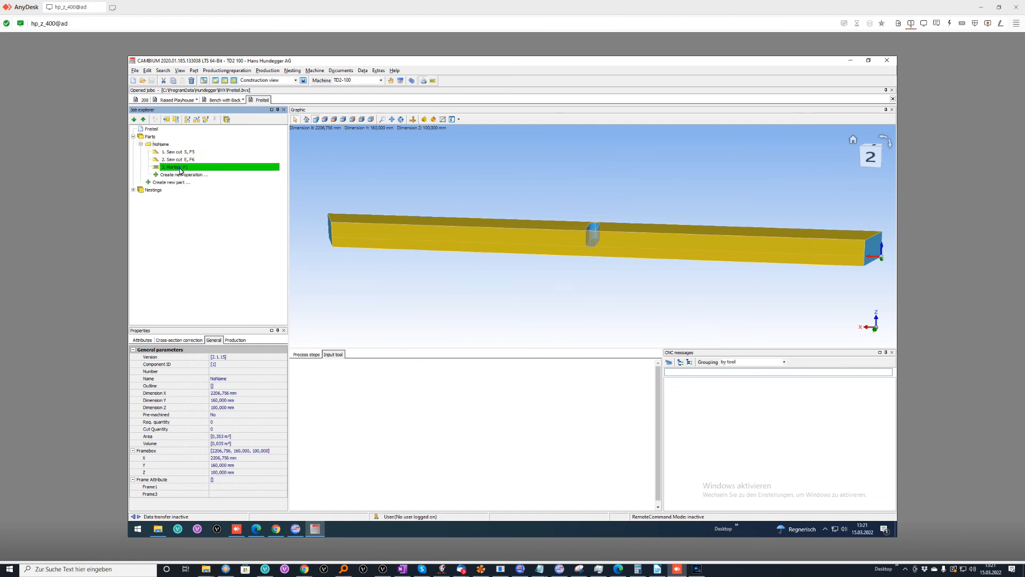